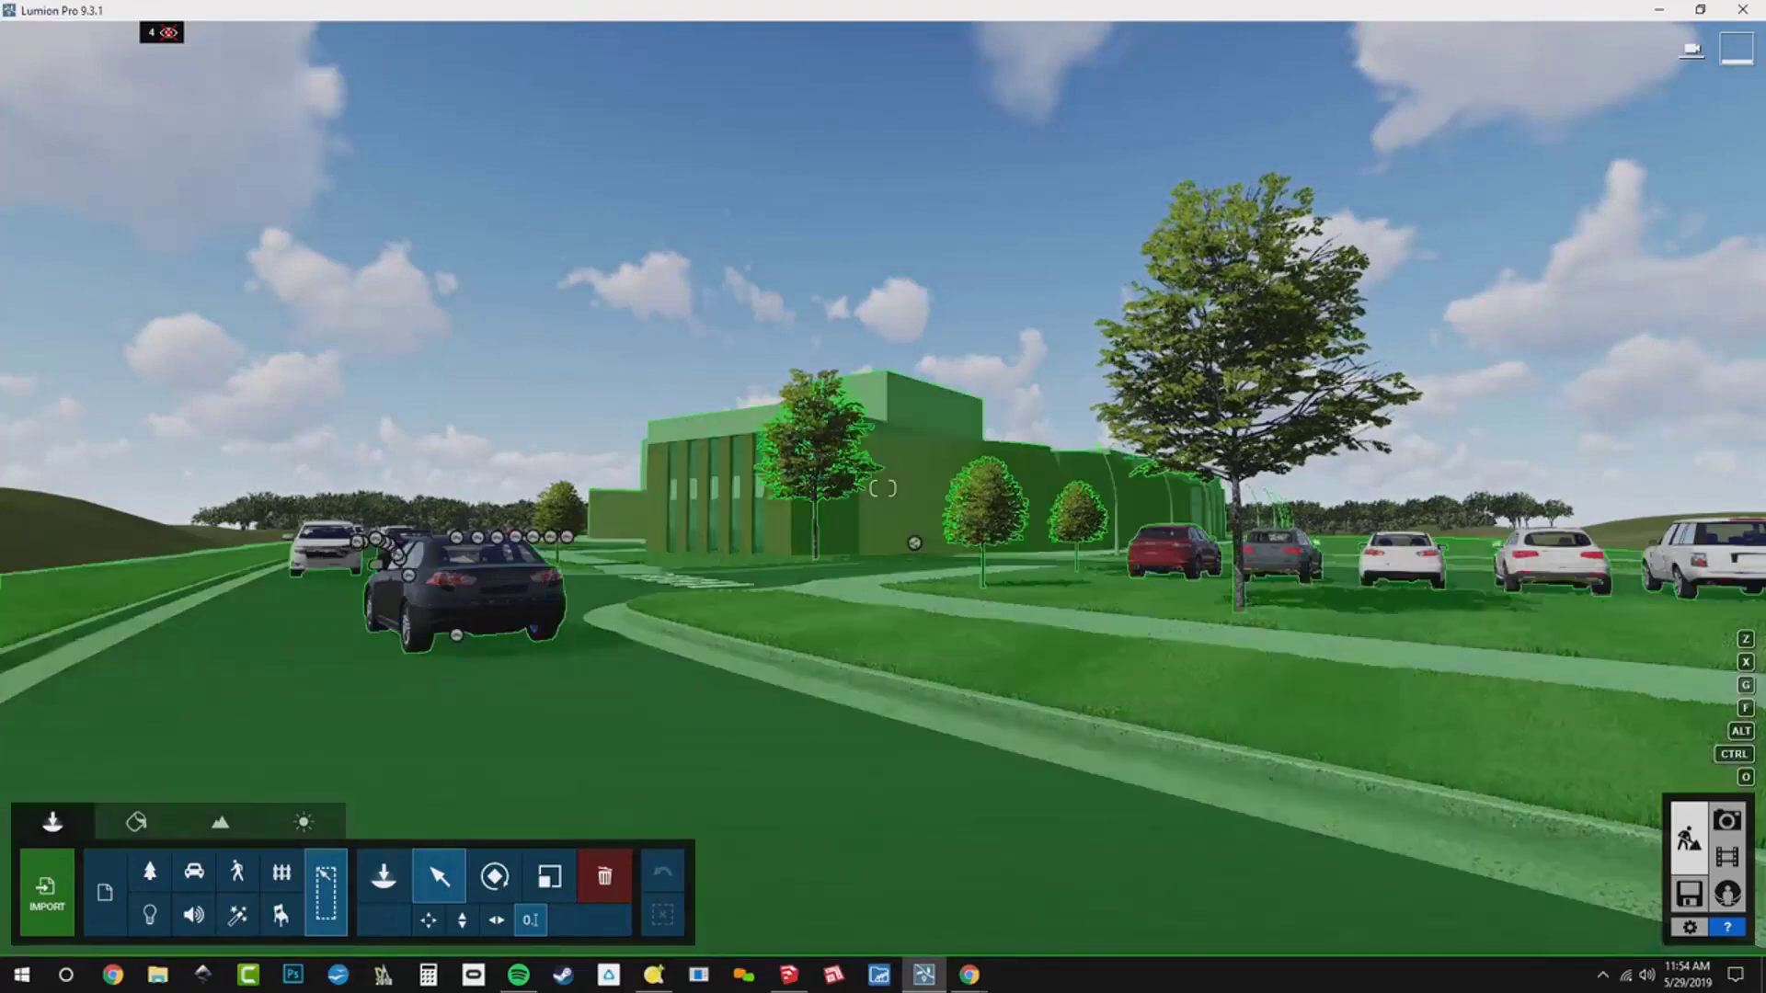
- Make layer 6, Fall, the active layer for the objects of the autumn scene
key("w")
right_click_drag(910, 541, 897, 607)
key("q")
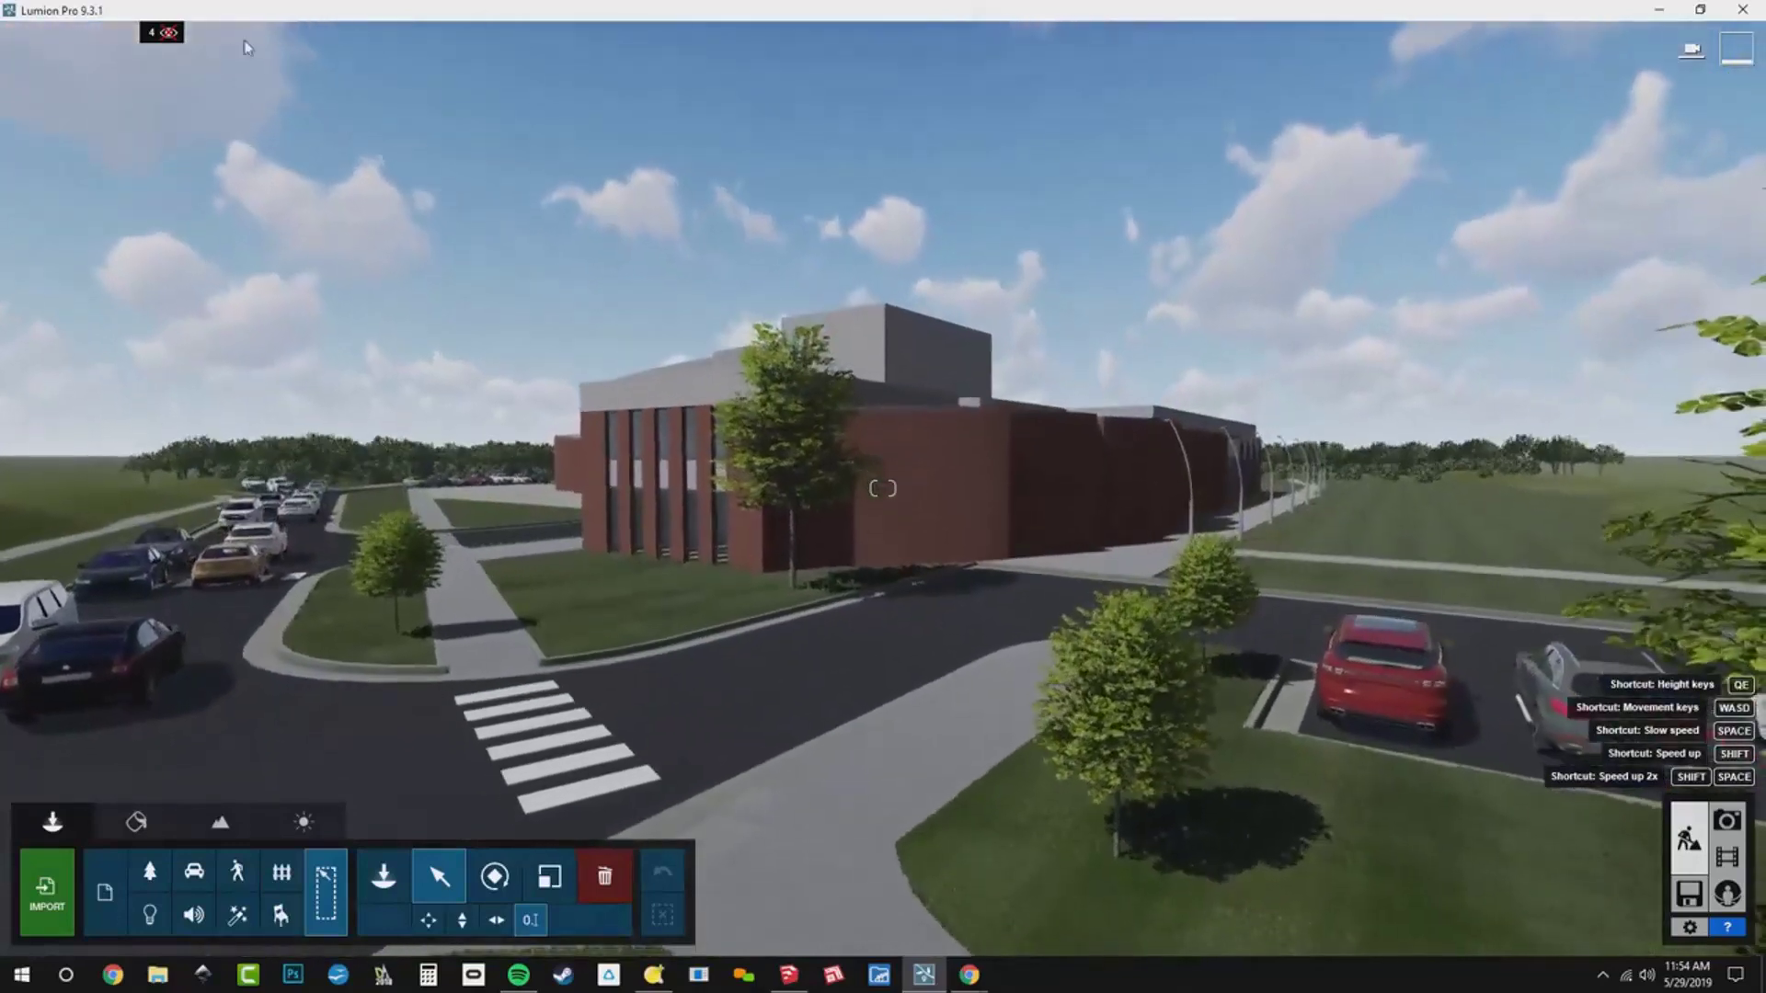
mouse_move(219, 44)
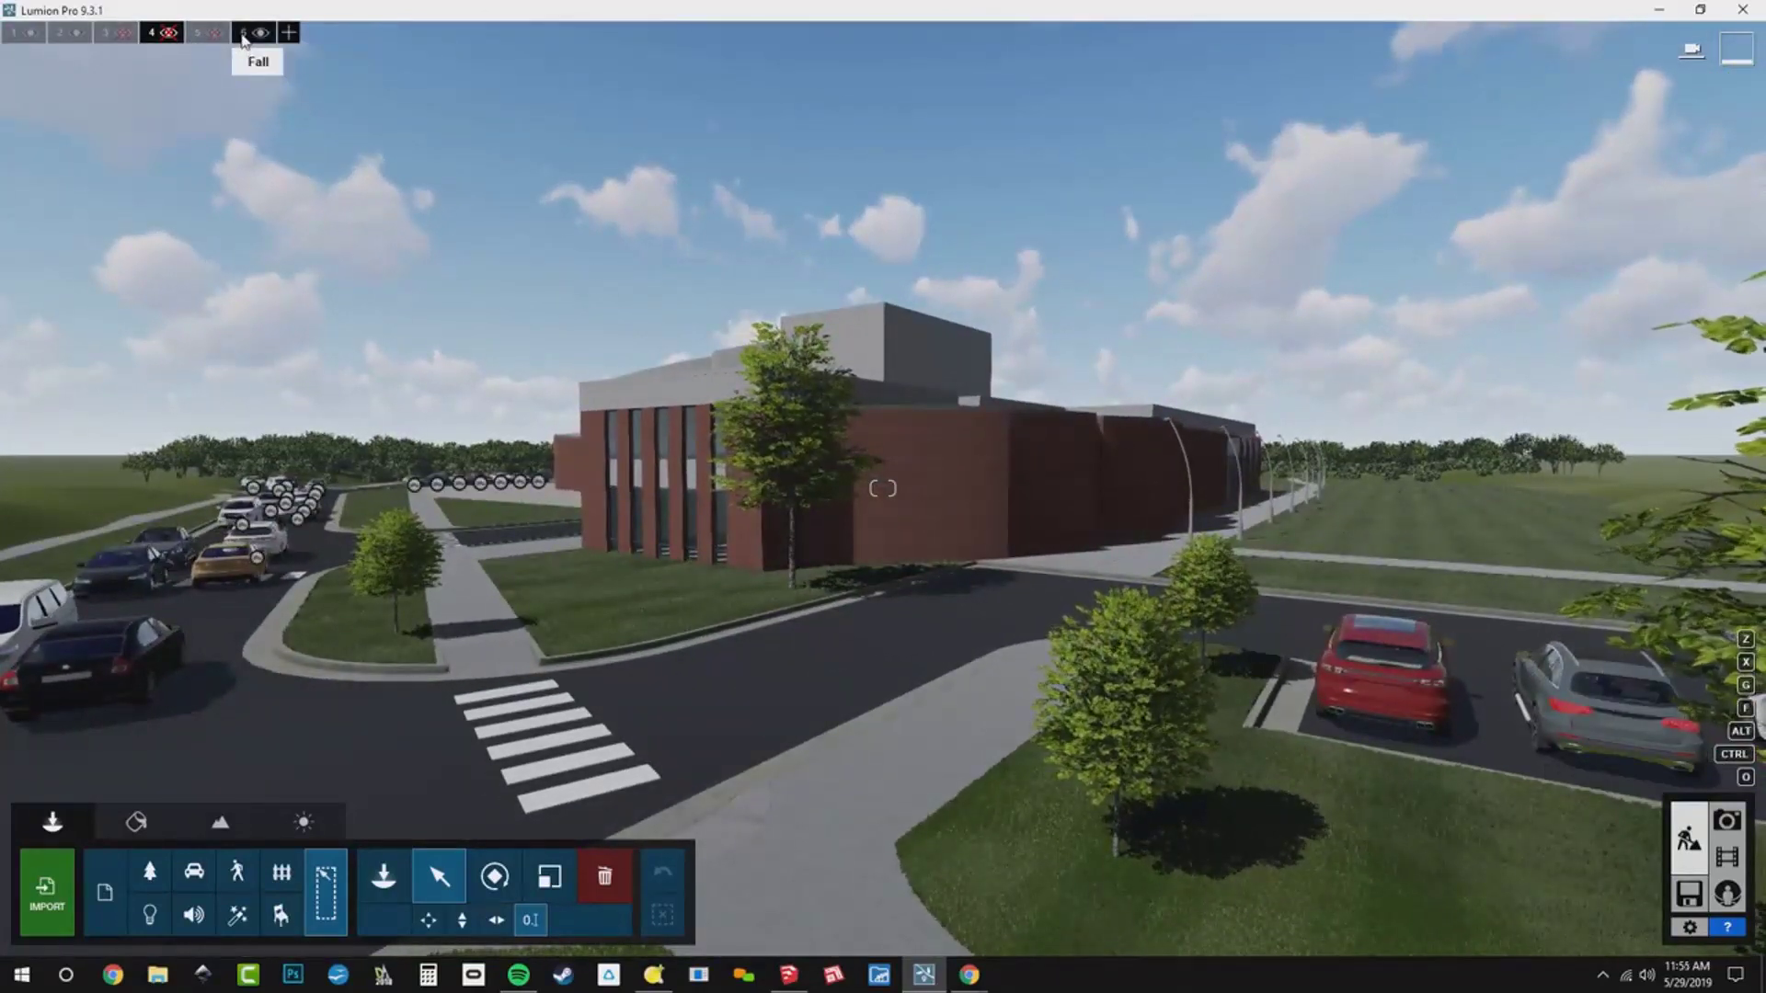
double_click(245, 35)
left_click(302, 362)
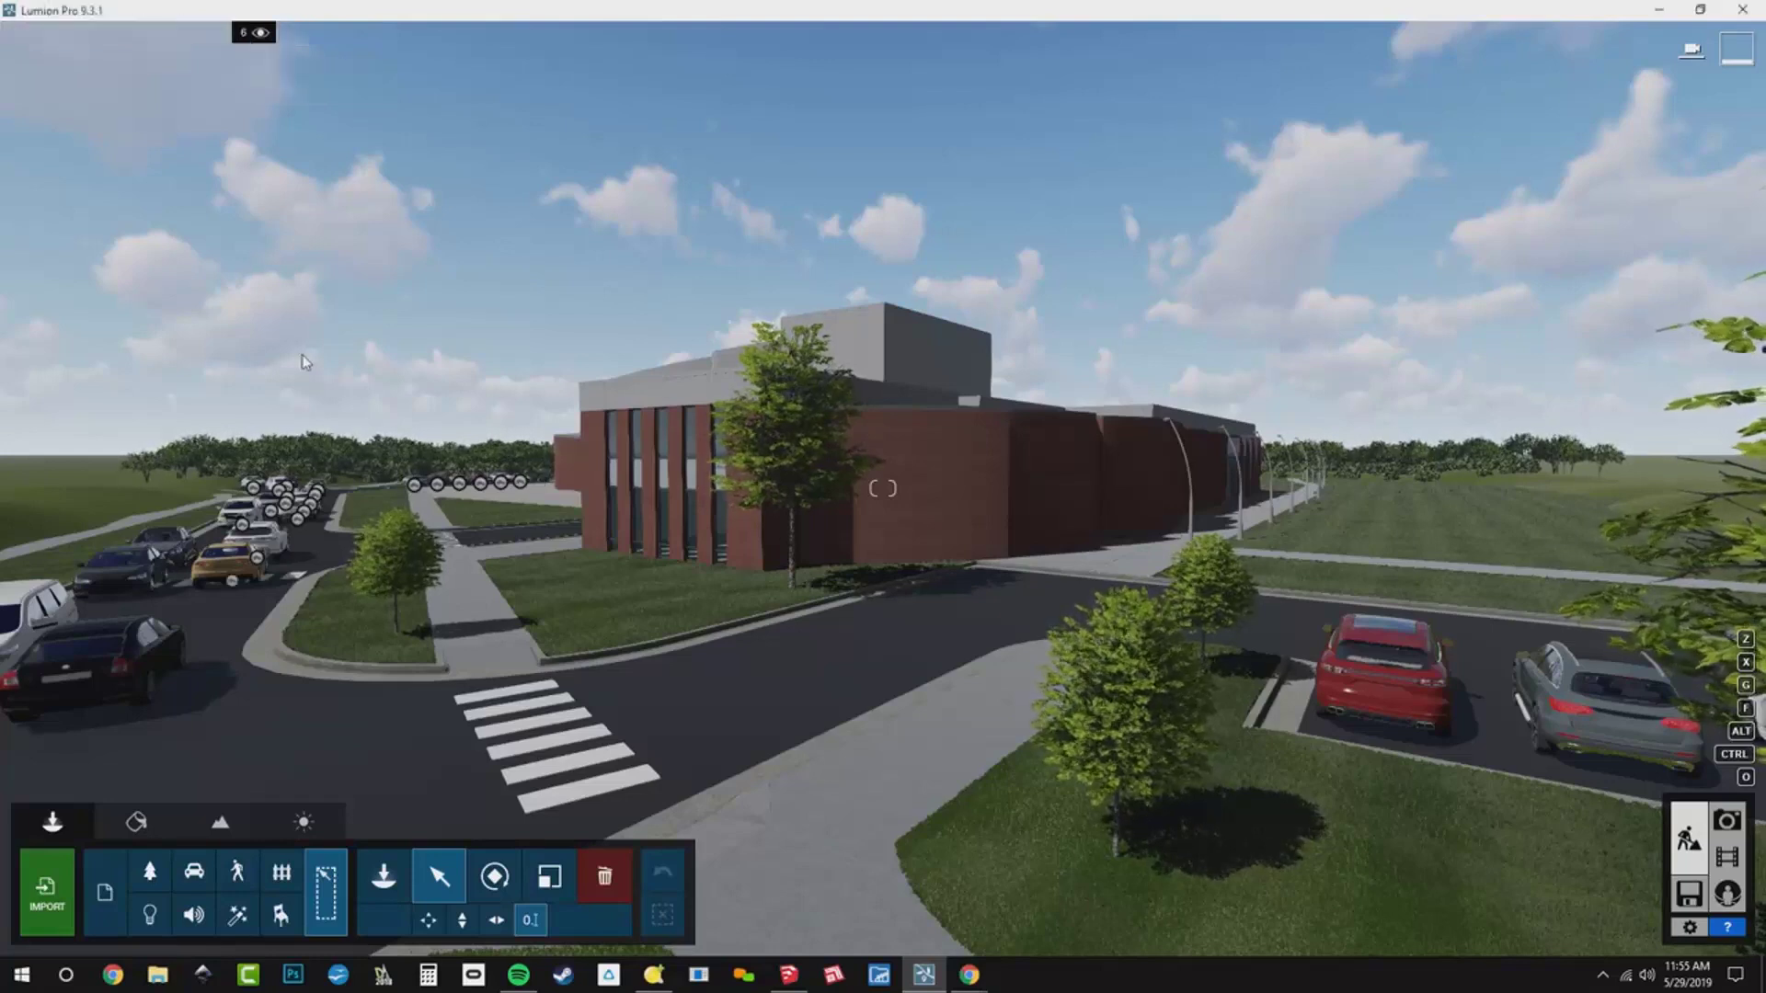
mouse_move(246, 37)
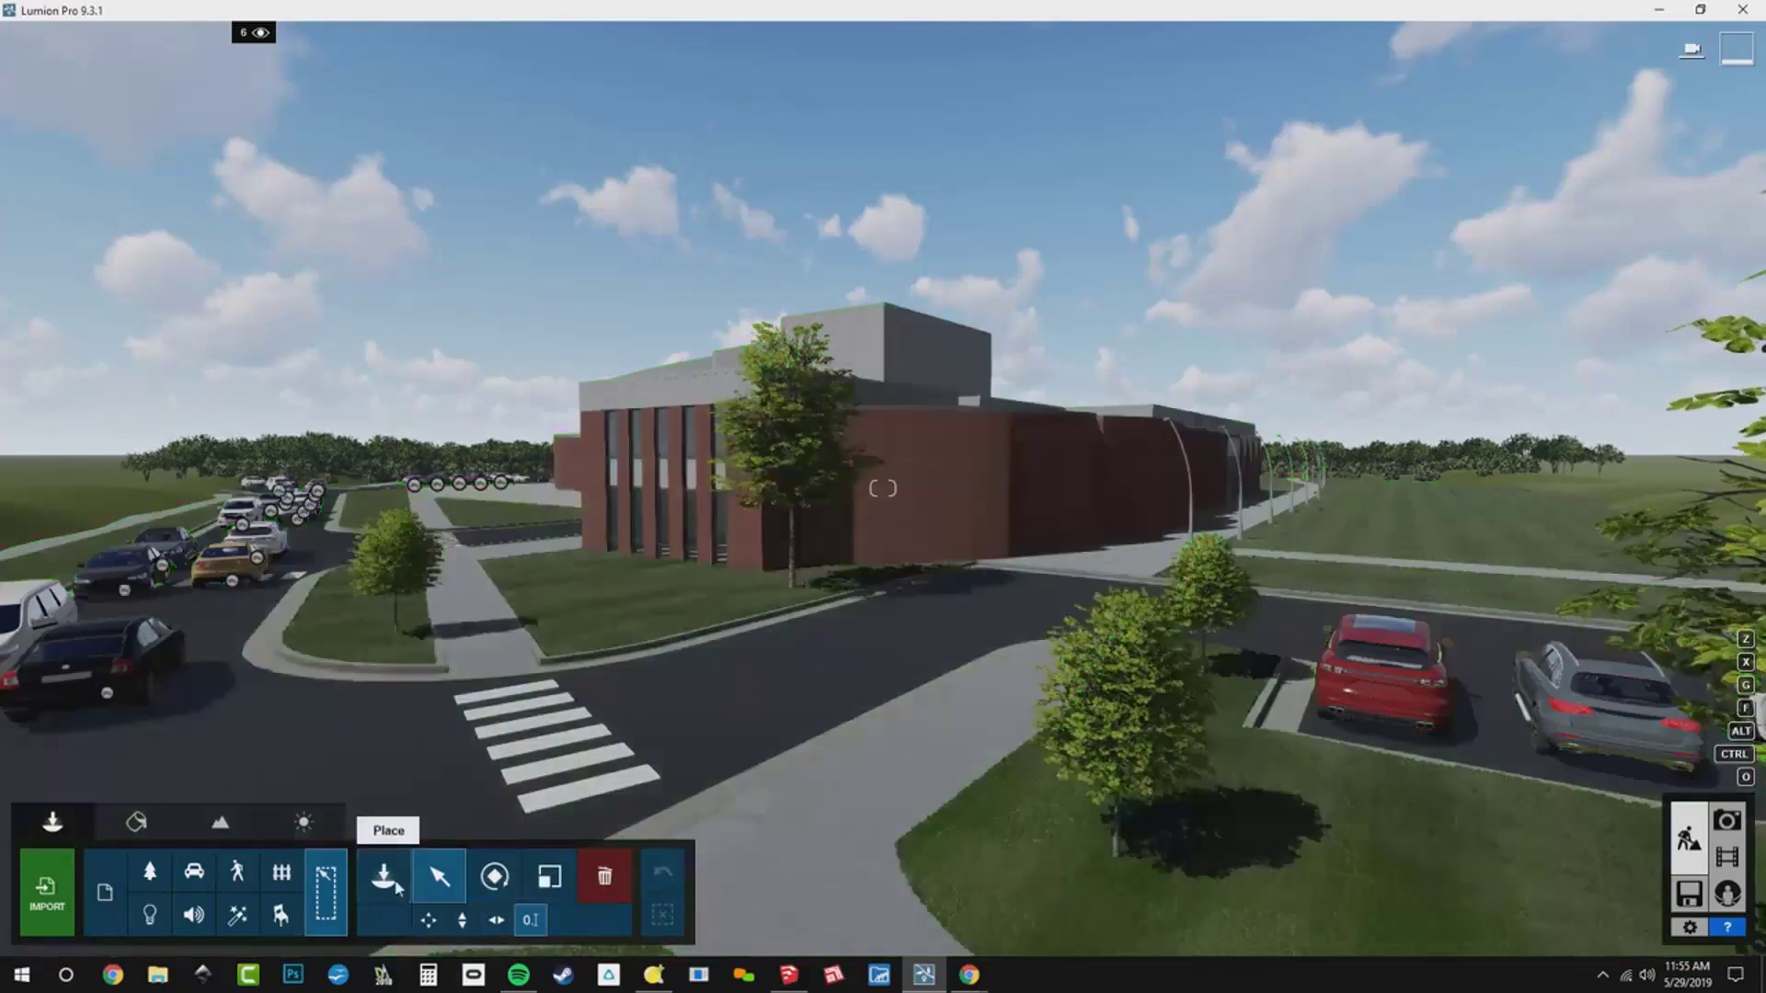
- Place the 2D couple from the first page of the Character Library on the walkway beside the small trees
left_click(394, 885)
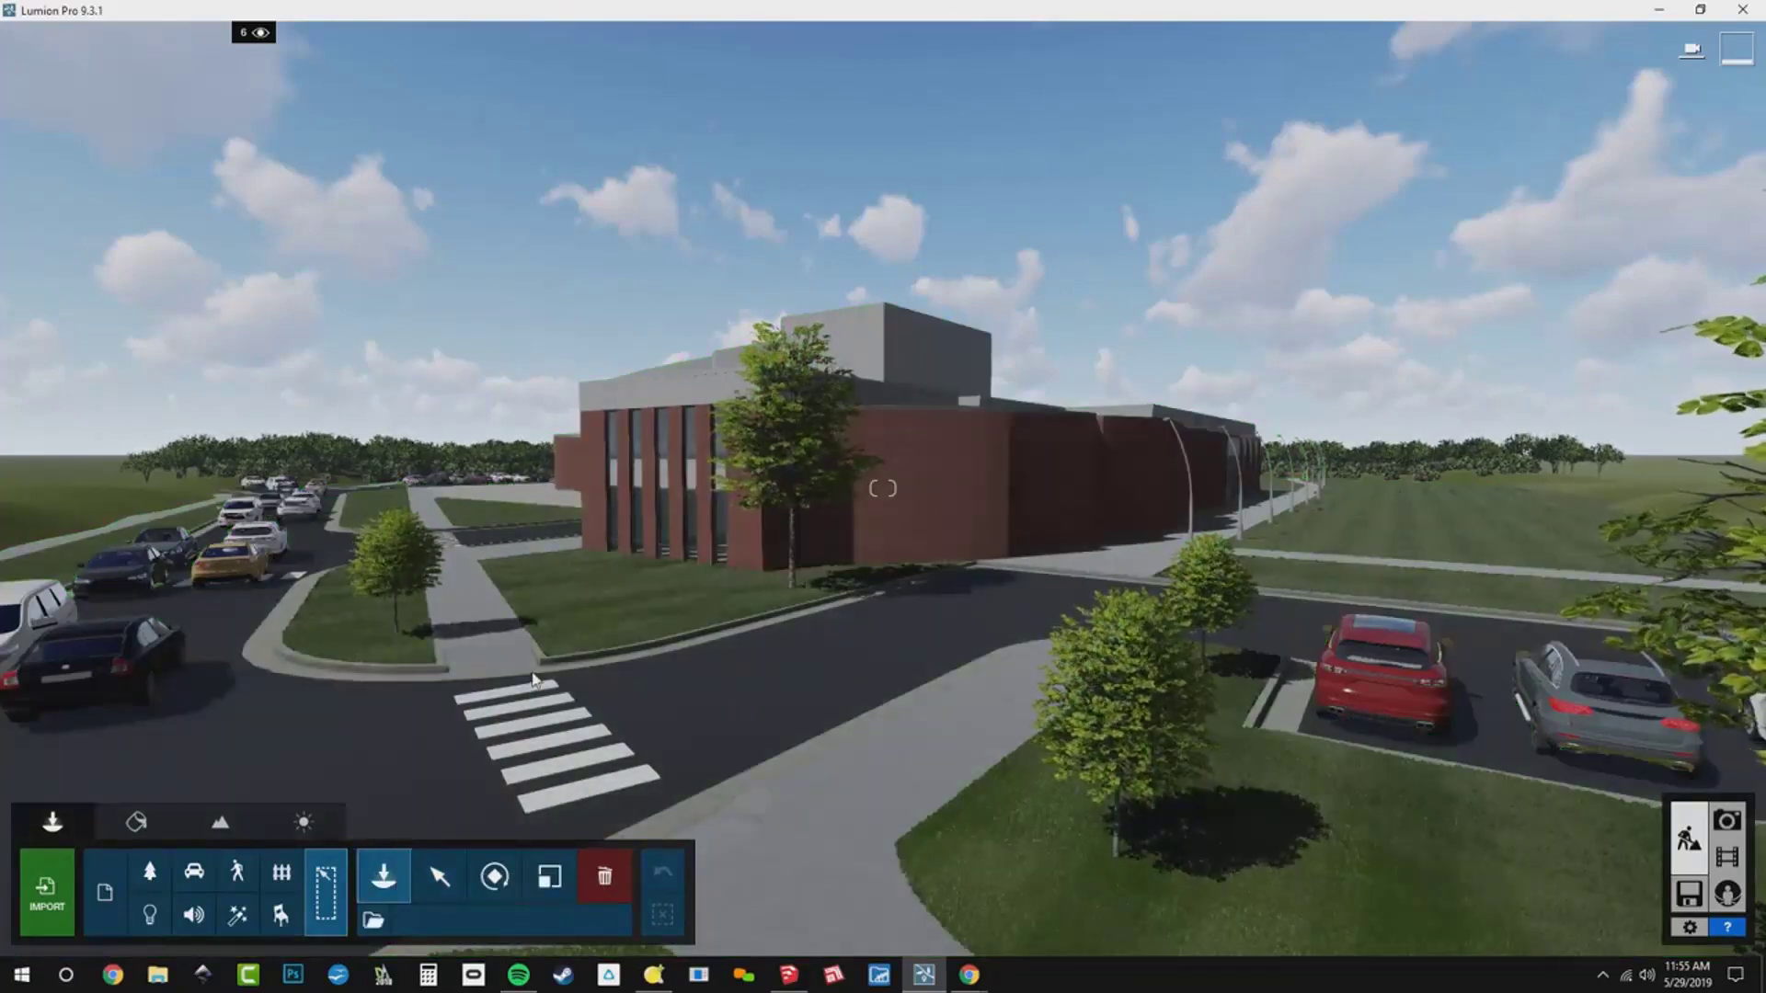
left_click(237, 871)
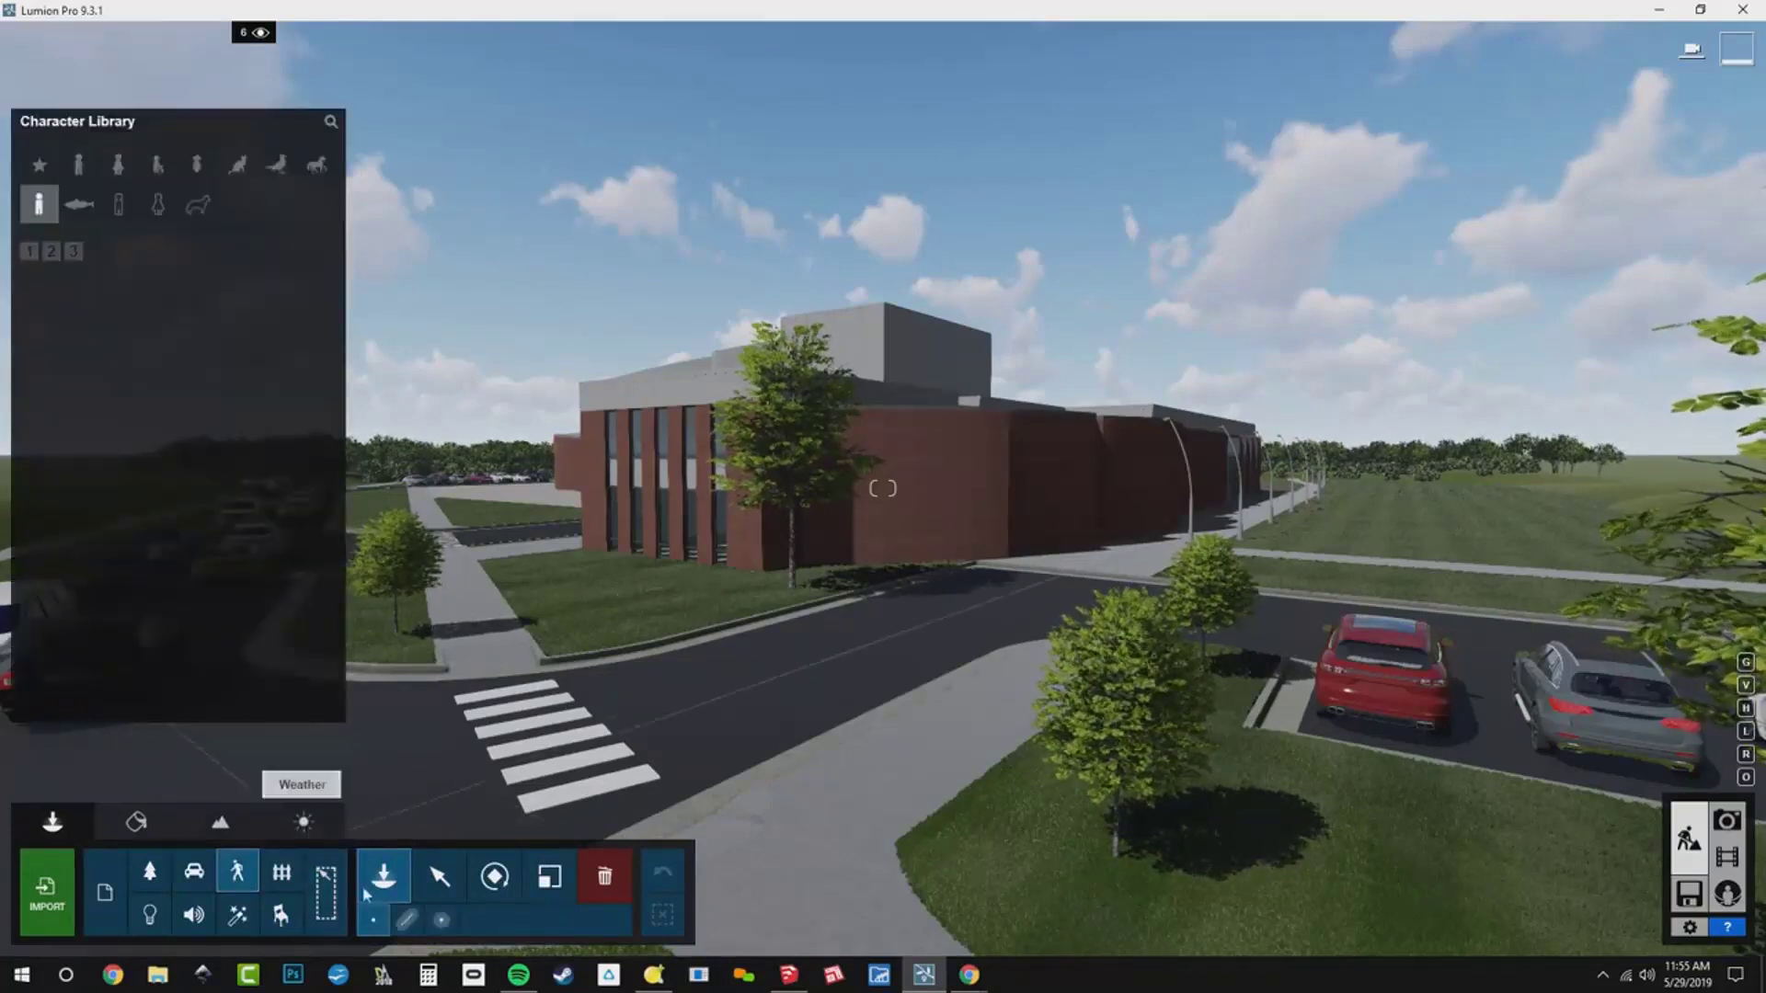
right_click_drag(672, 540, 700, 616)
key("s")
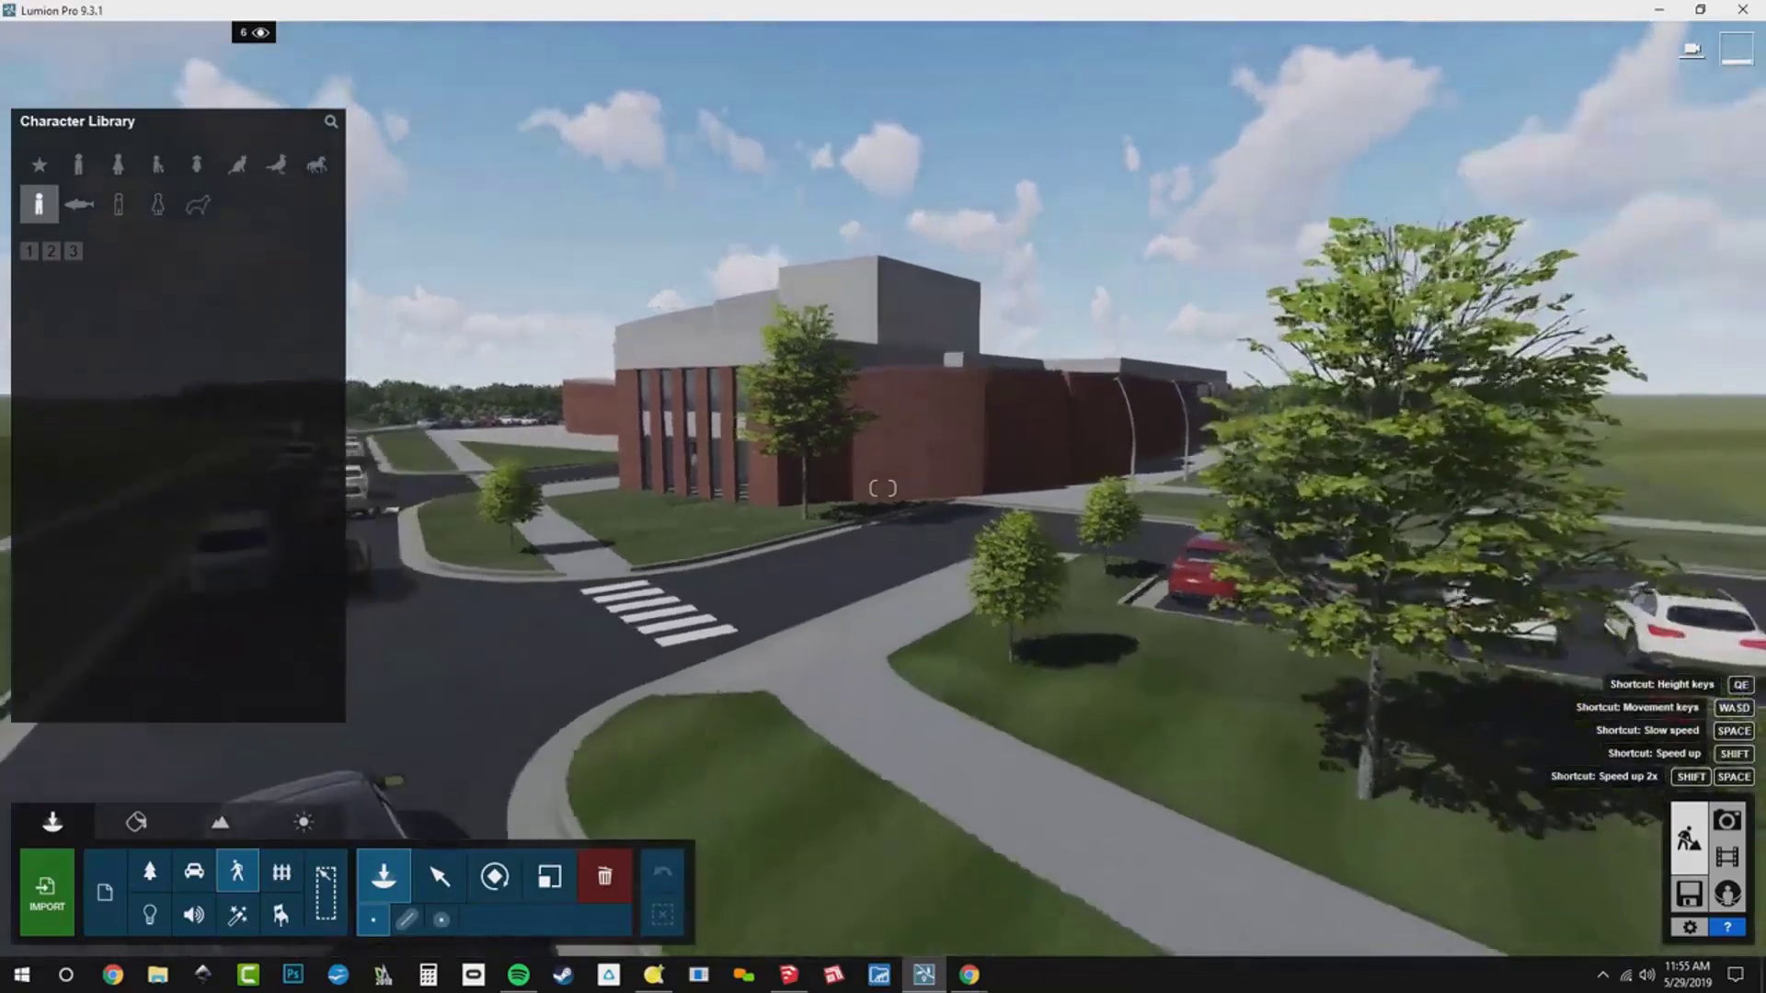
left_click(29, 251)
mouse_move(123, 322)
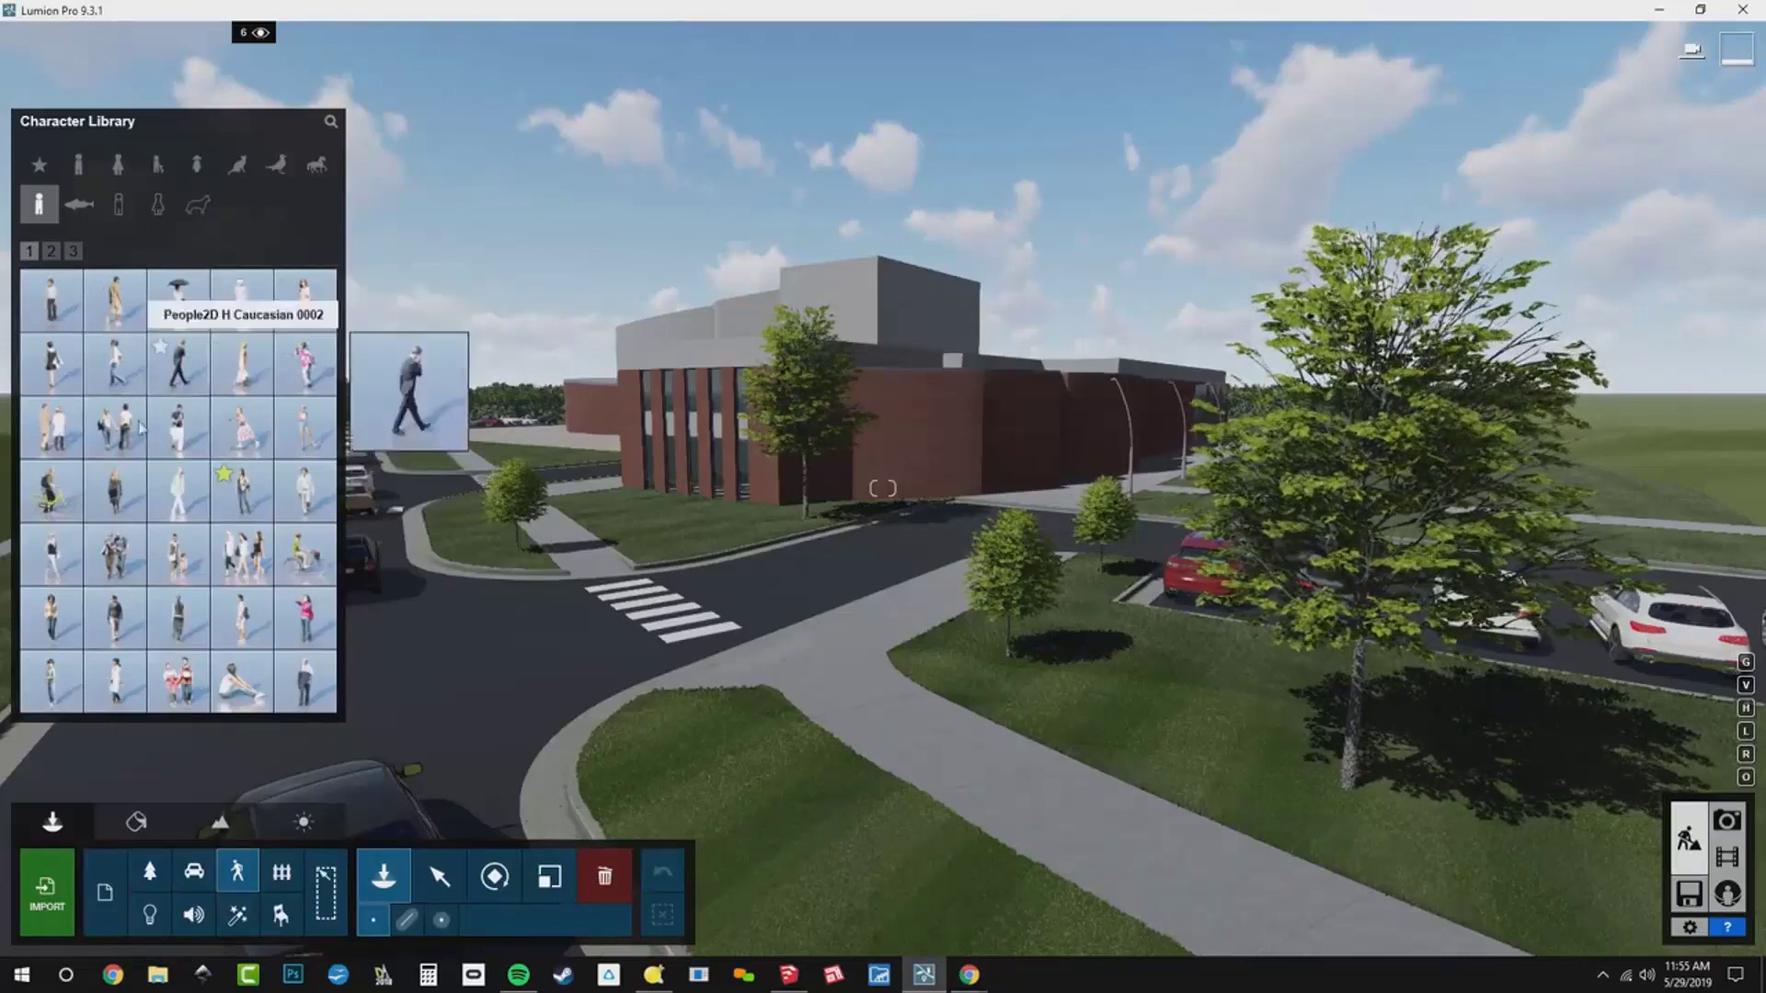
left_click(53, 430)
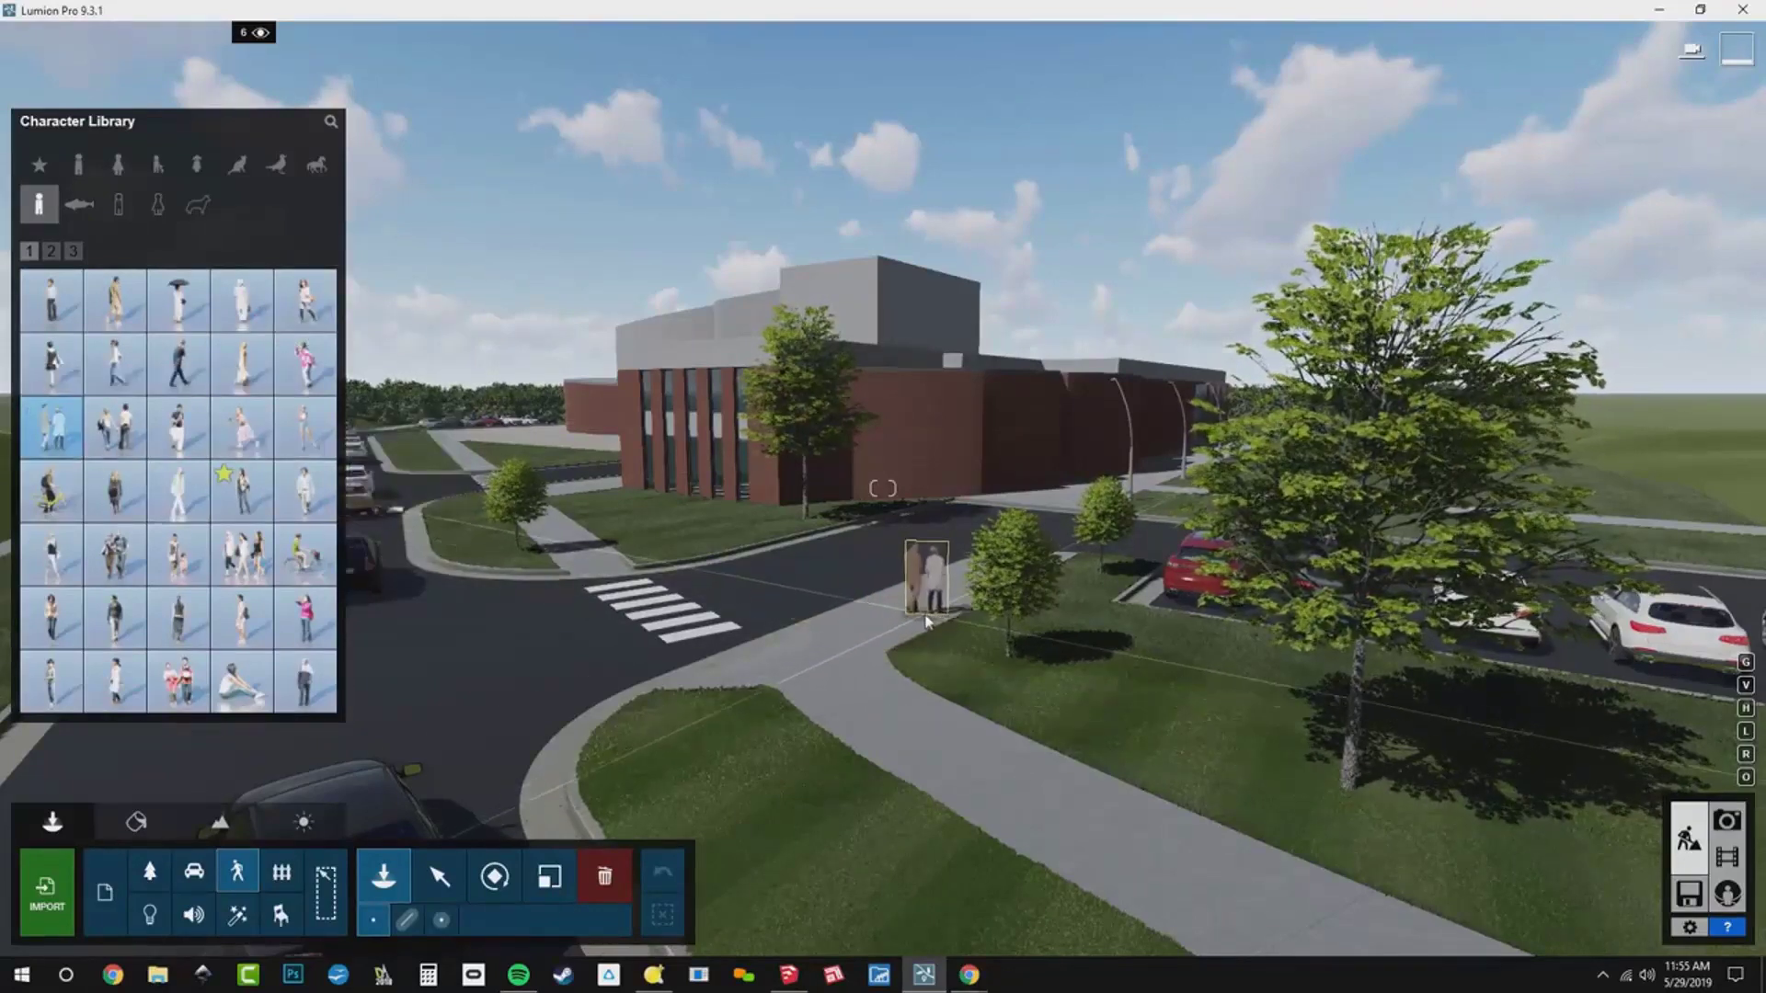
left_click(926, 621)
- Place a 2D pedestrian on the path beyond the crosswalk and a 2D woman with a bag on the foreground walkway
mouse_move(147, 512)
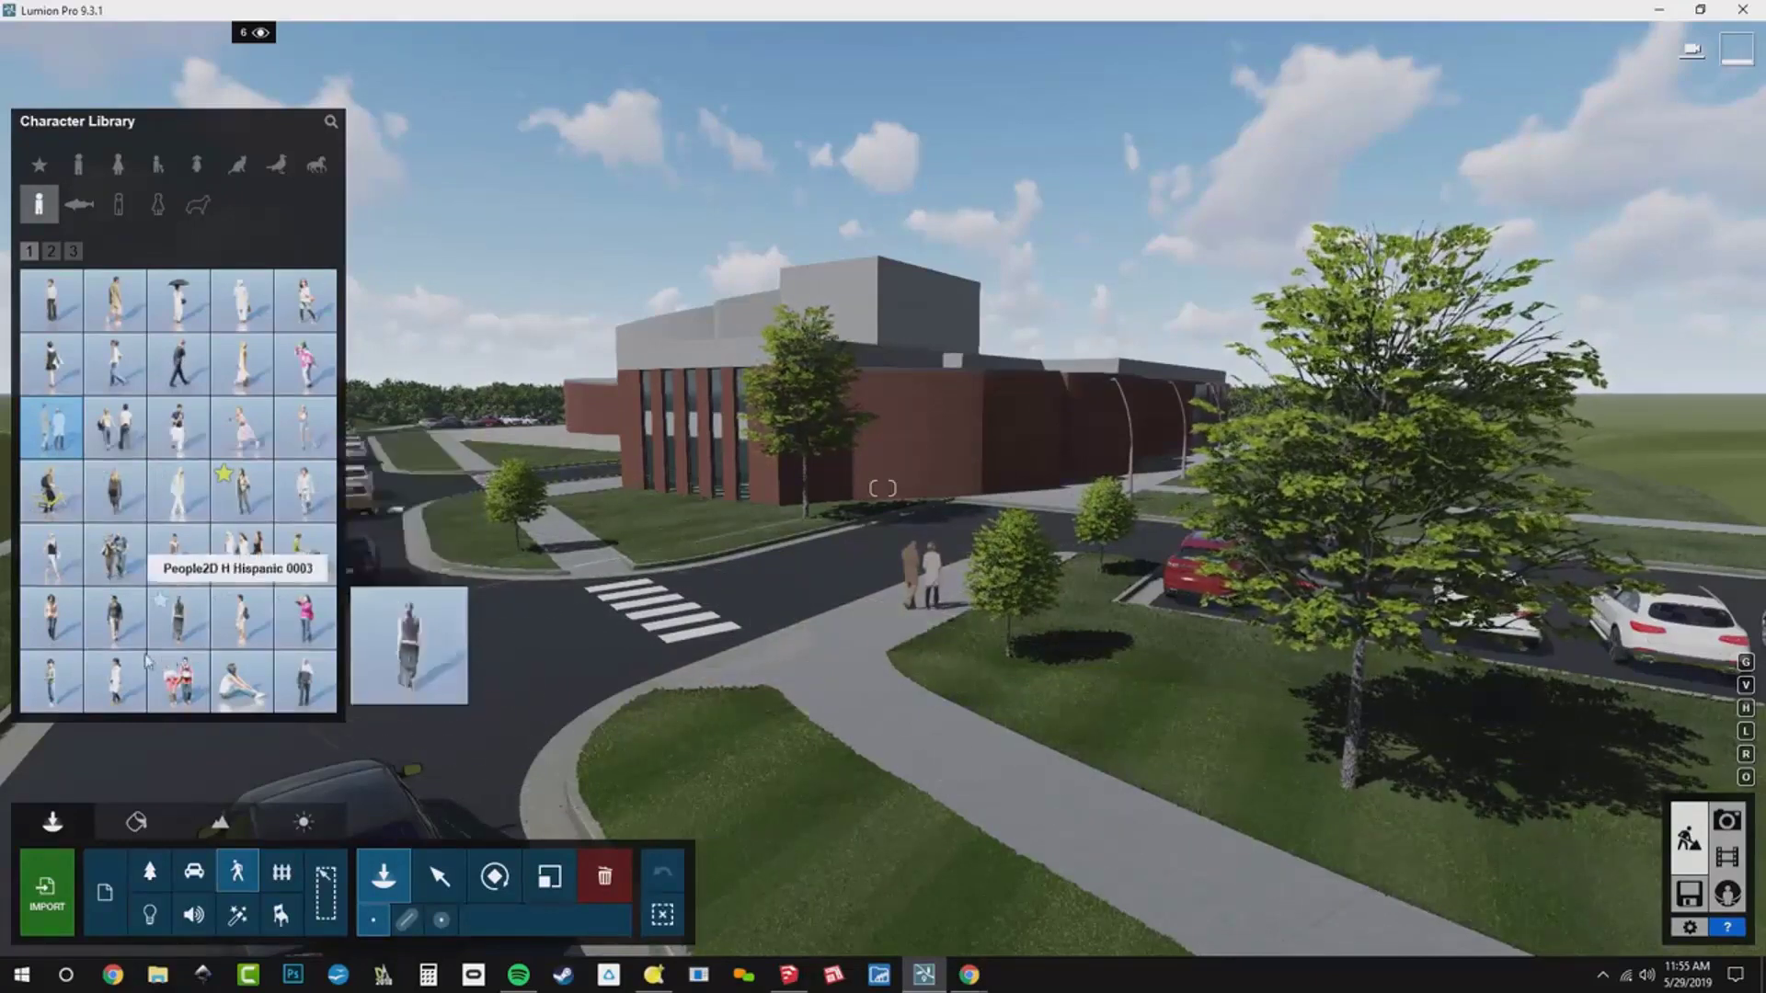
left_click(53, 631)
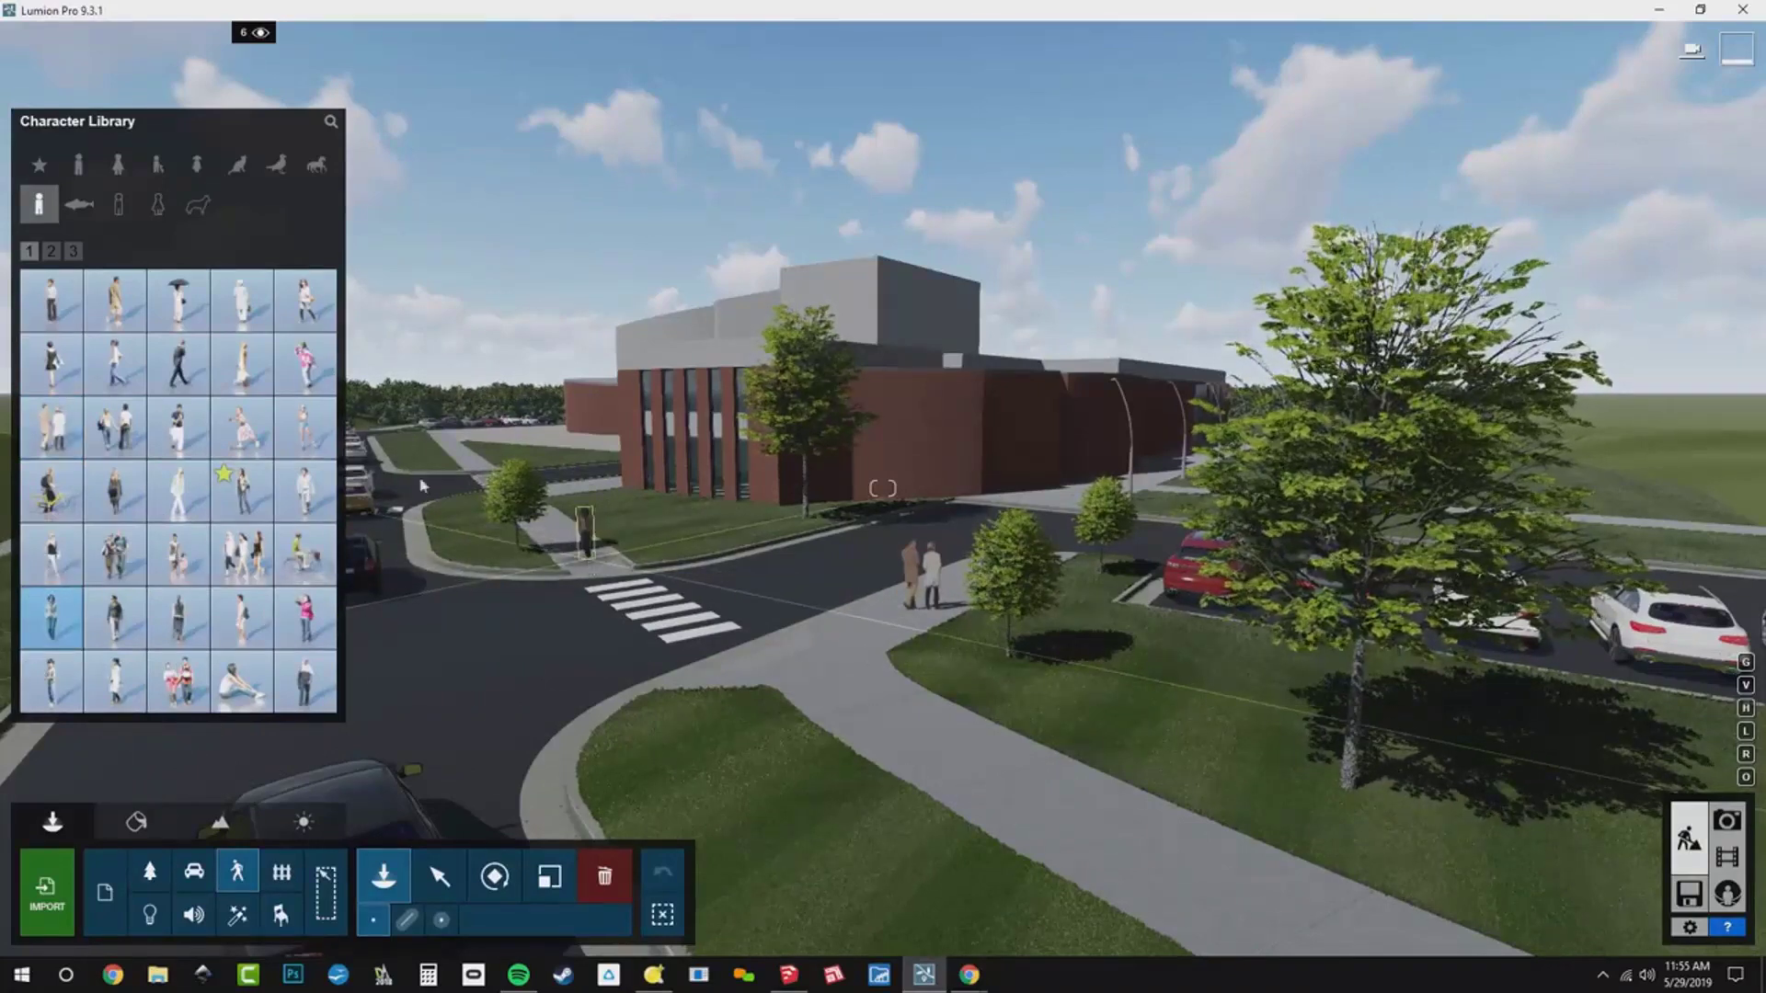
left_click(589, 563)
left_click(52, 251)
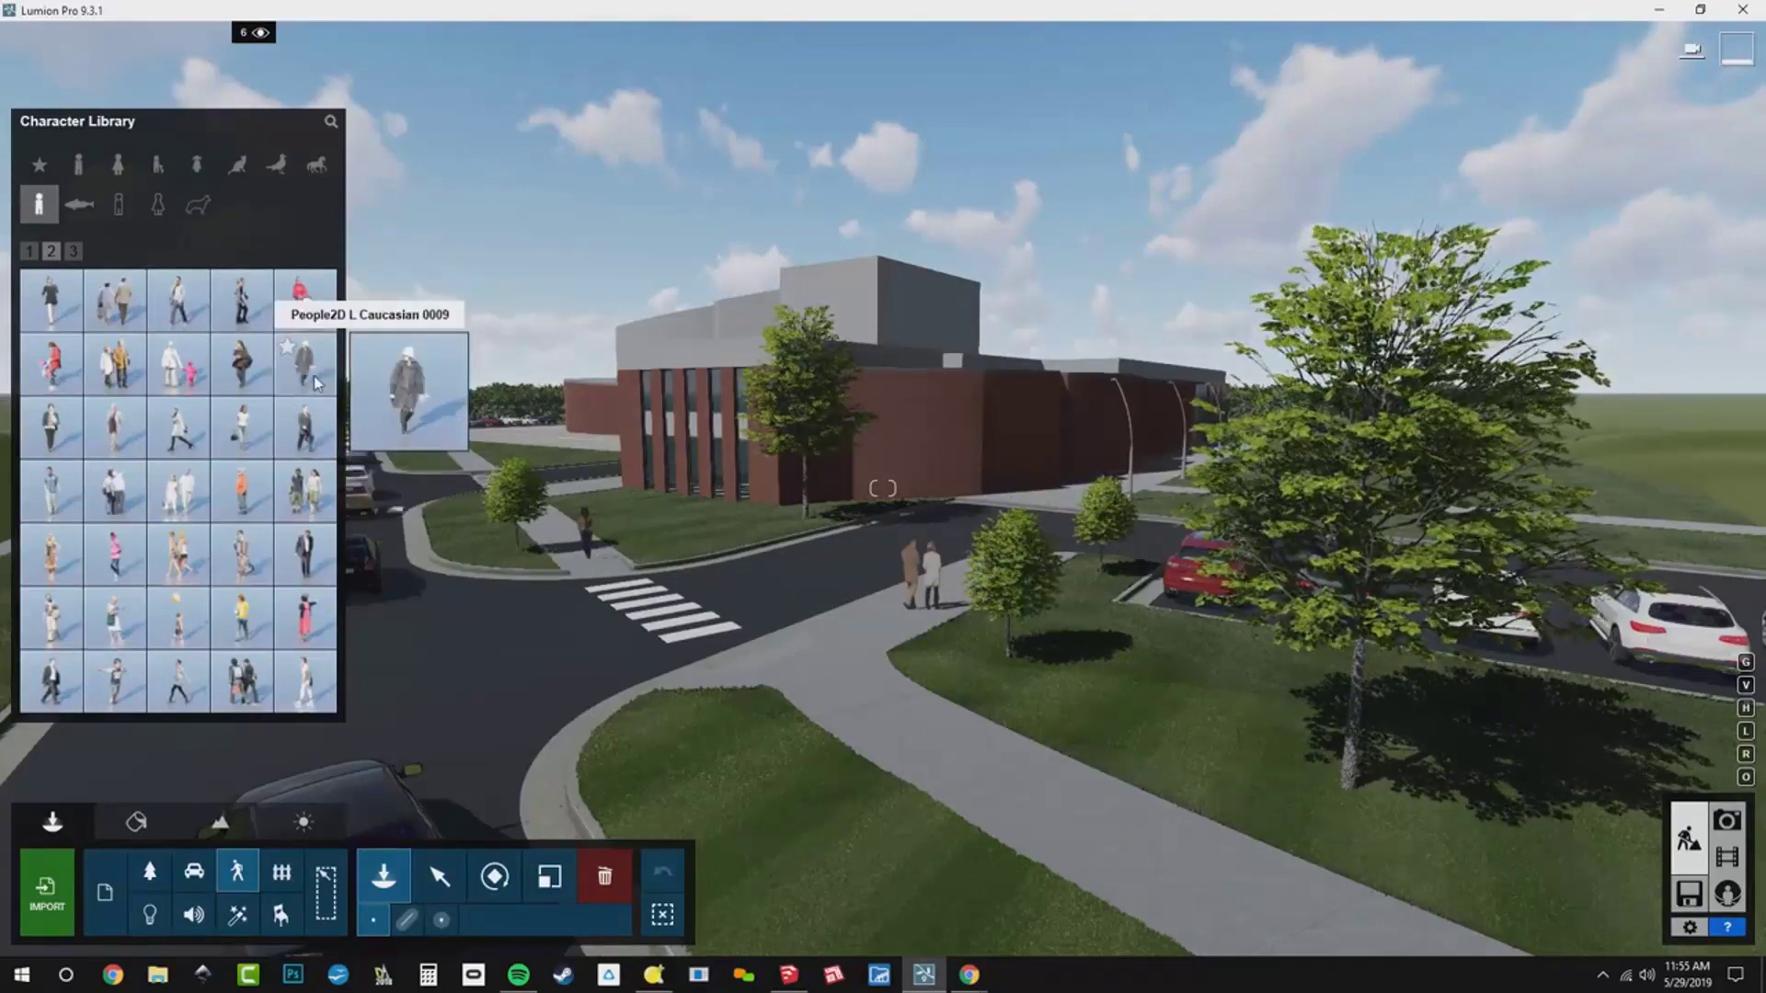
left_click(242, 368)
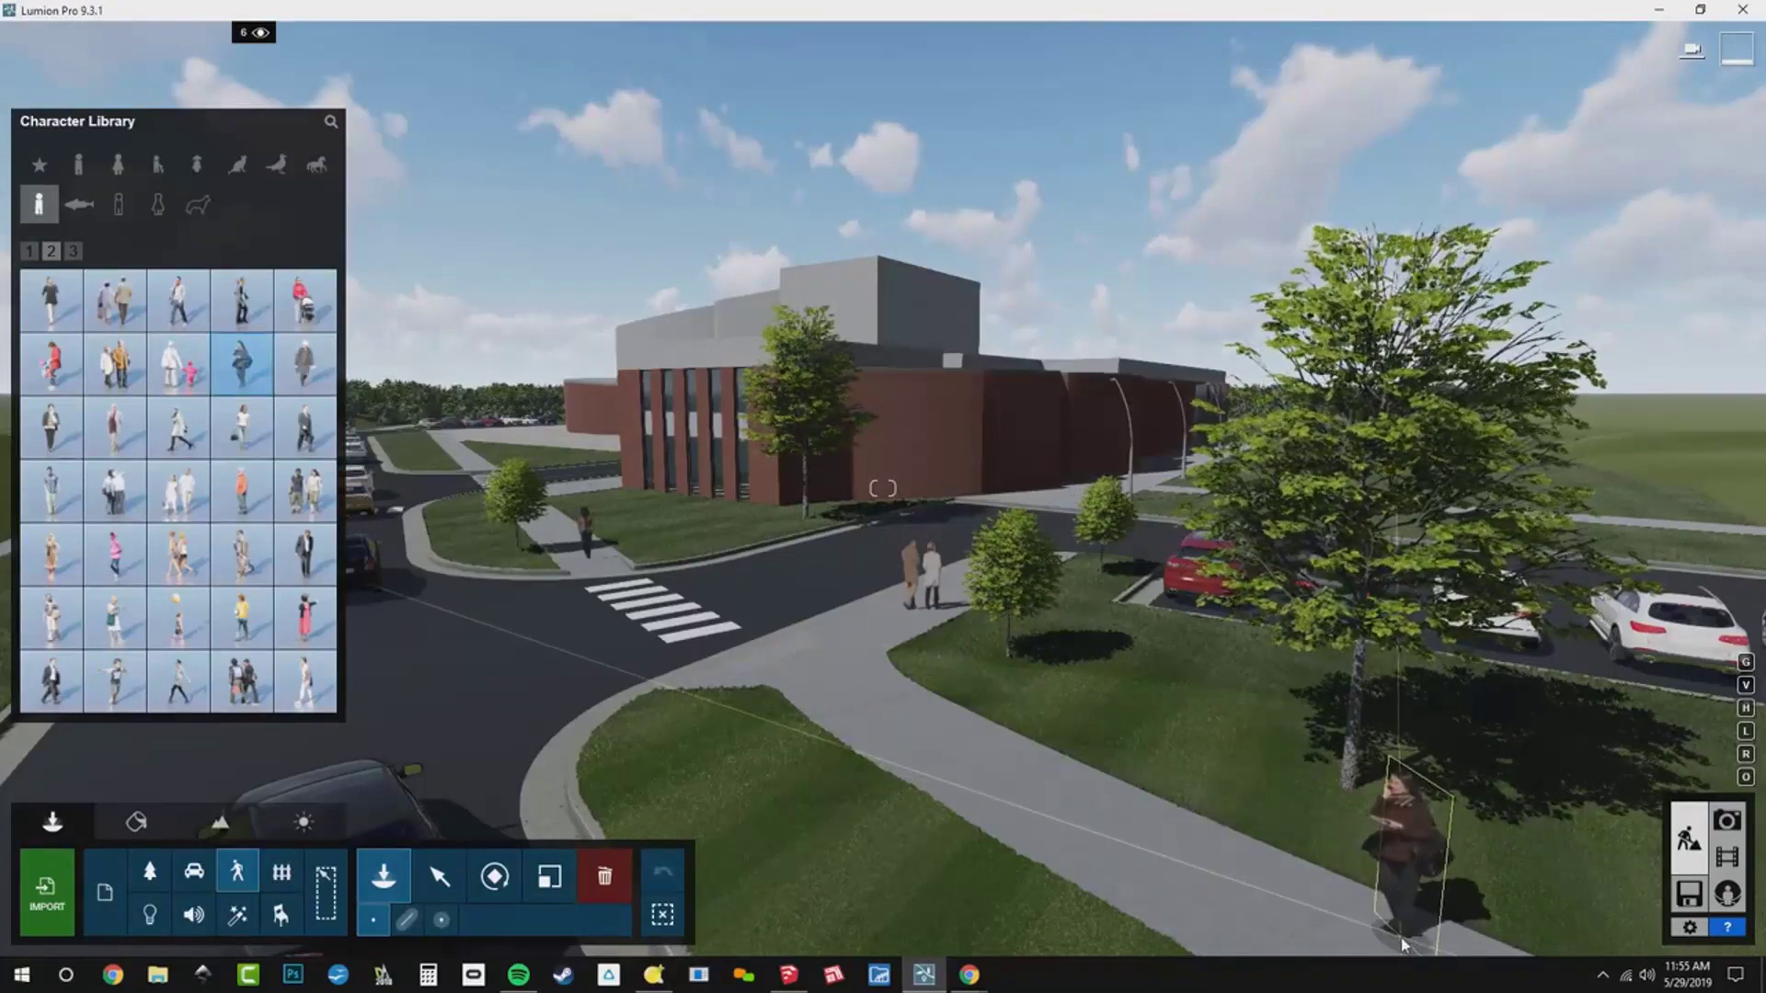
left_click(1400, 936)
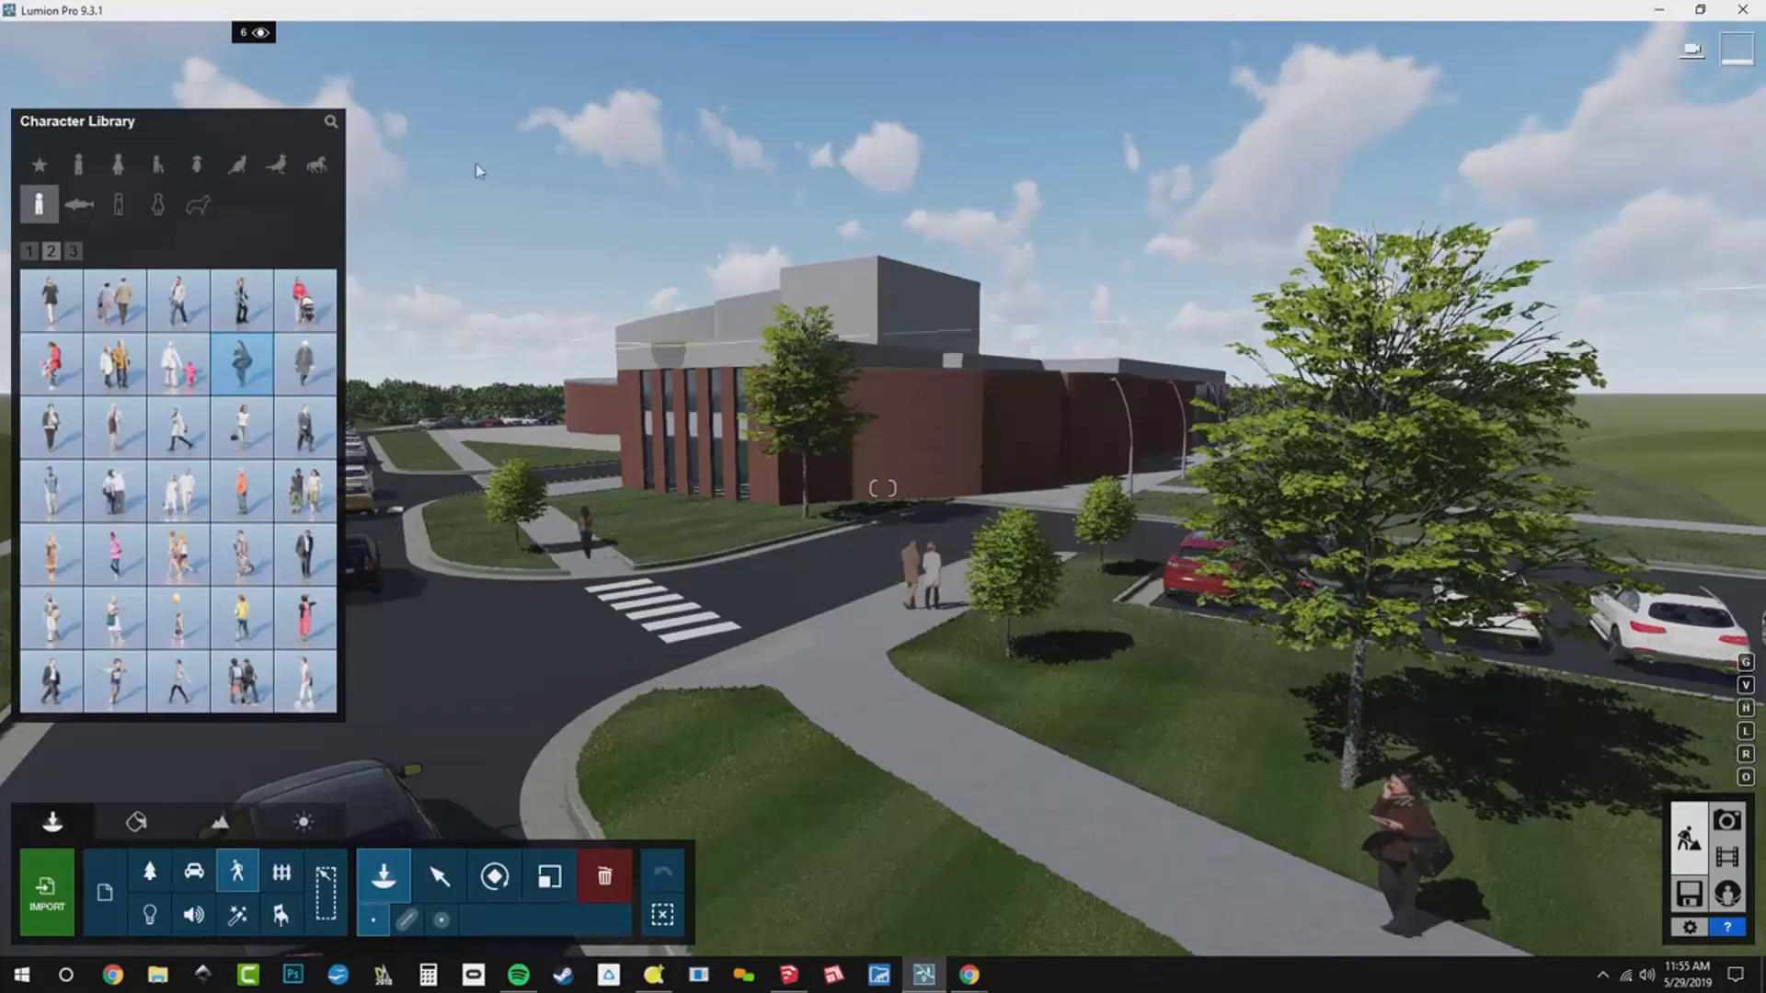
- Hide and show the Fall layer to check which objects belong to it
left_click(261, 34)
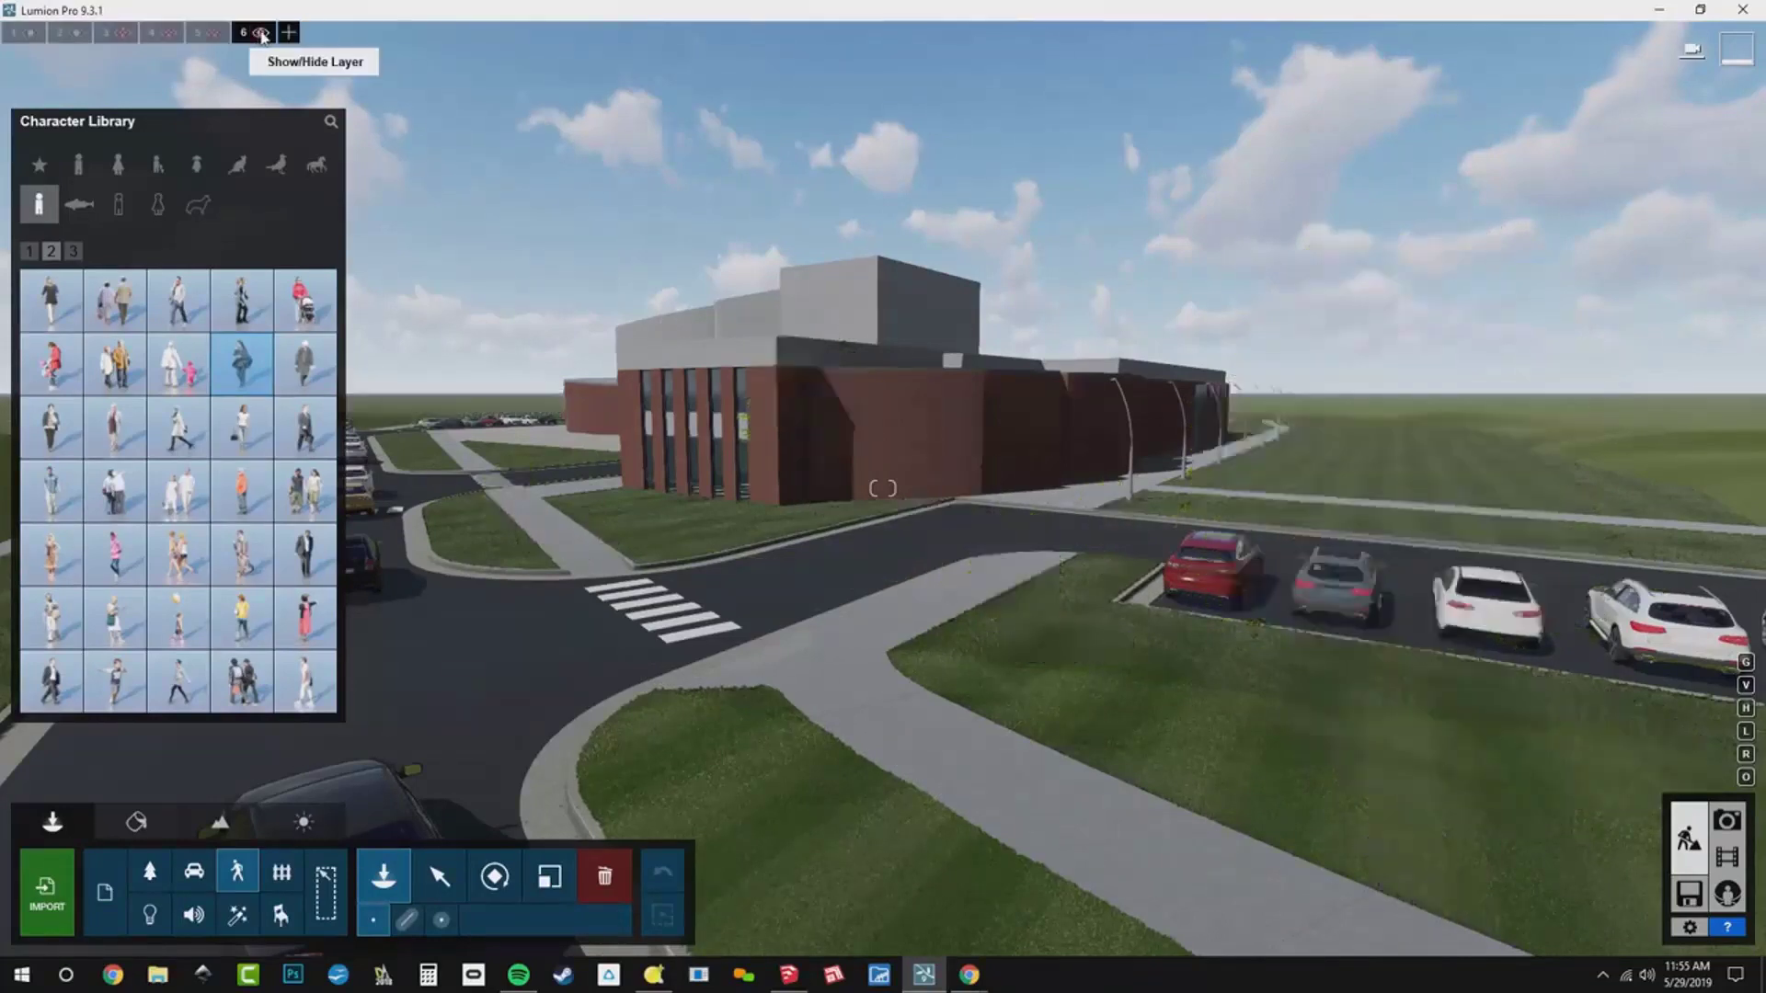
left_click(262, 34)
left_click(262, 34)
left_click(261, 34)
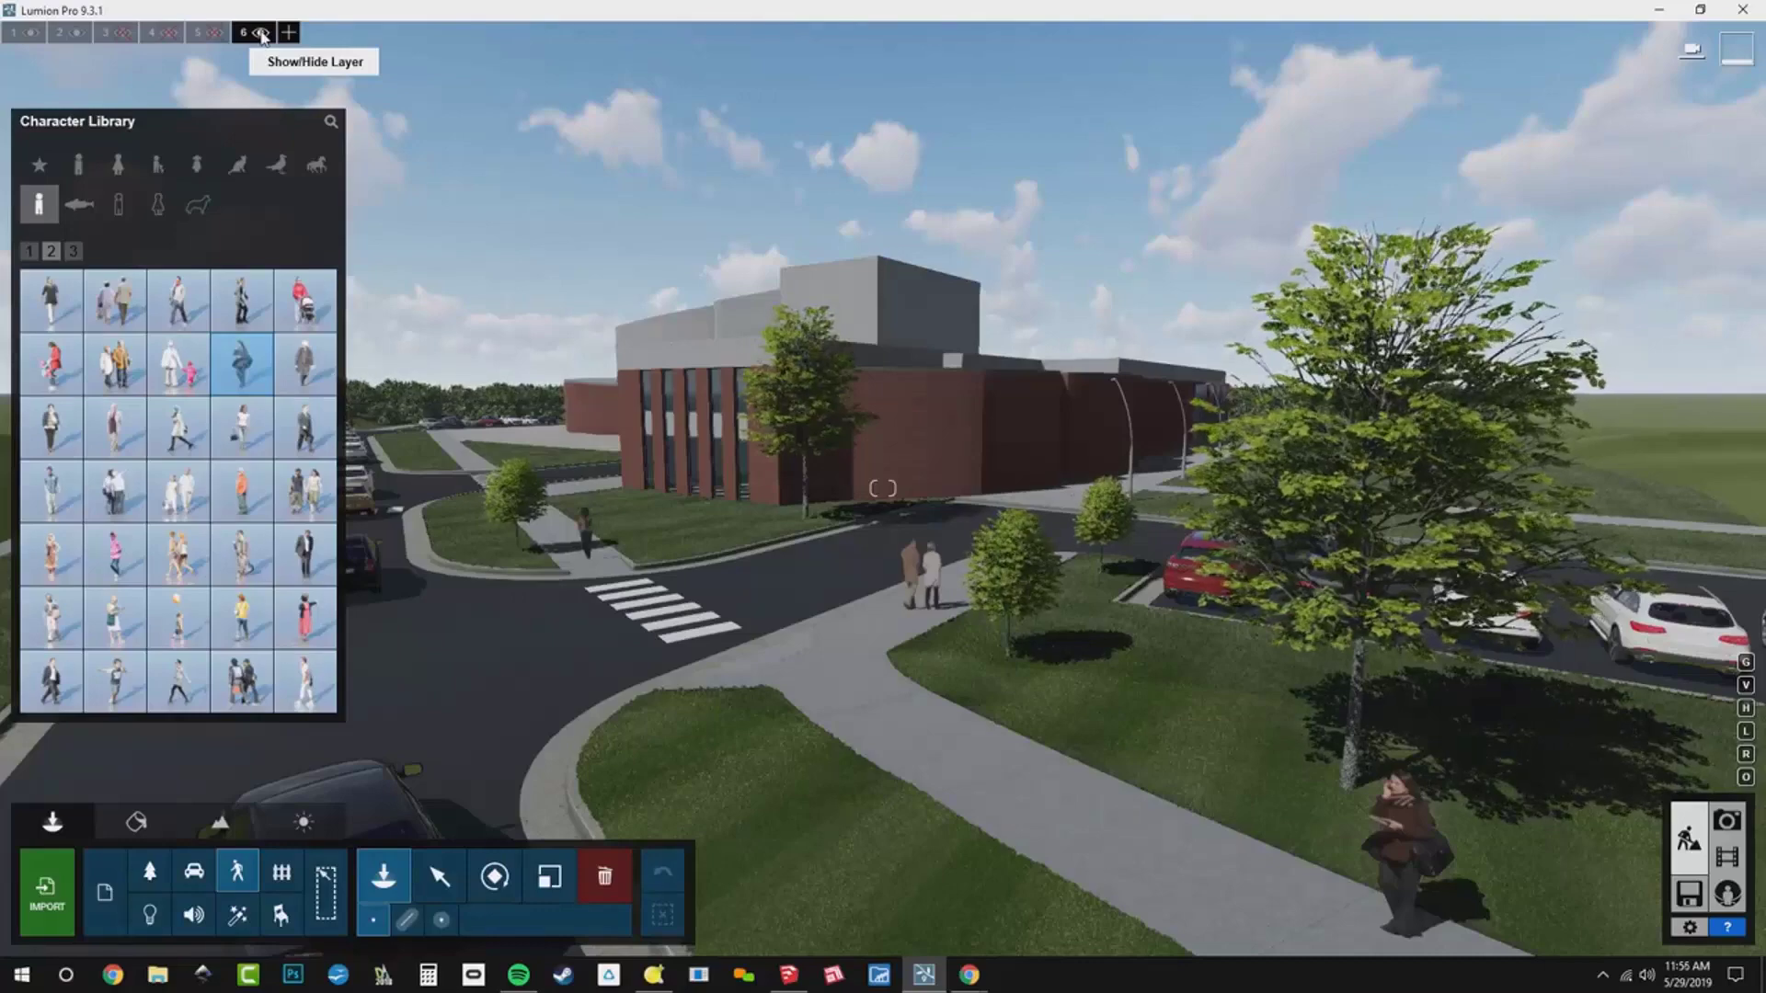
- Place the first falling-leaves effect from the Effects Library under the large tree by the woman with the bag, adjusting its height
key("w")
right_click_drag(989, 676, 1582, 795)
key("w")
key("a")
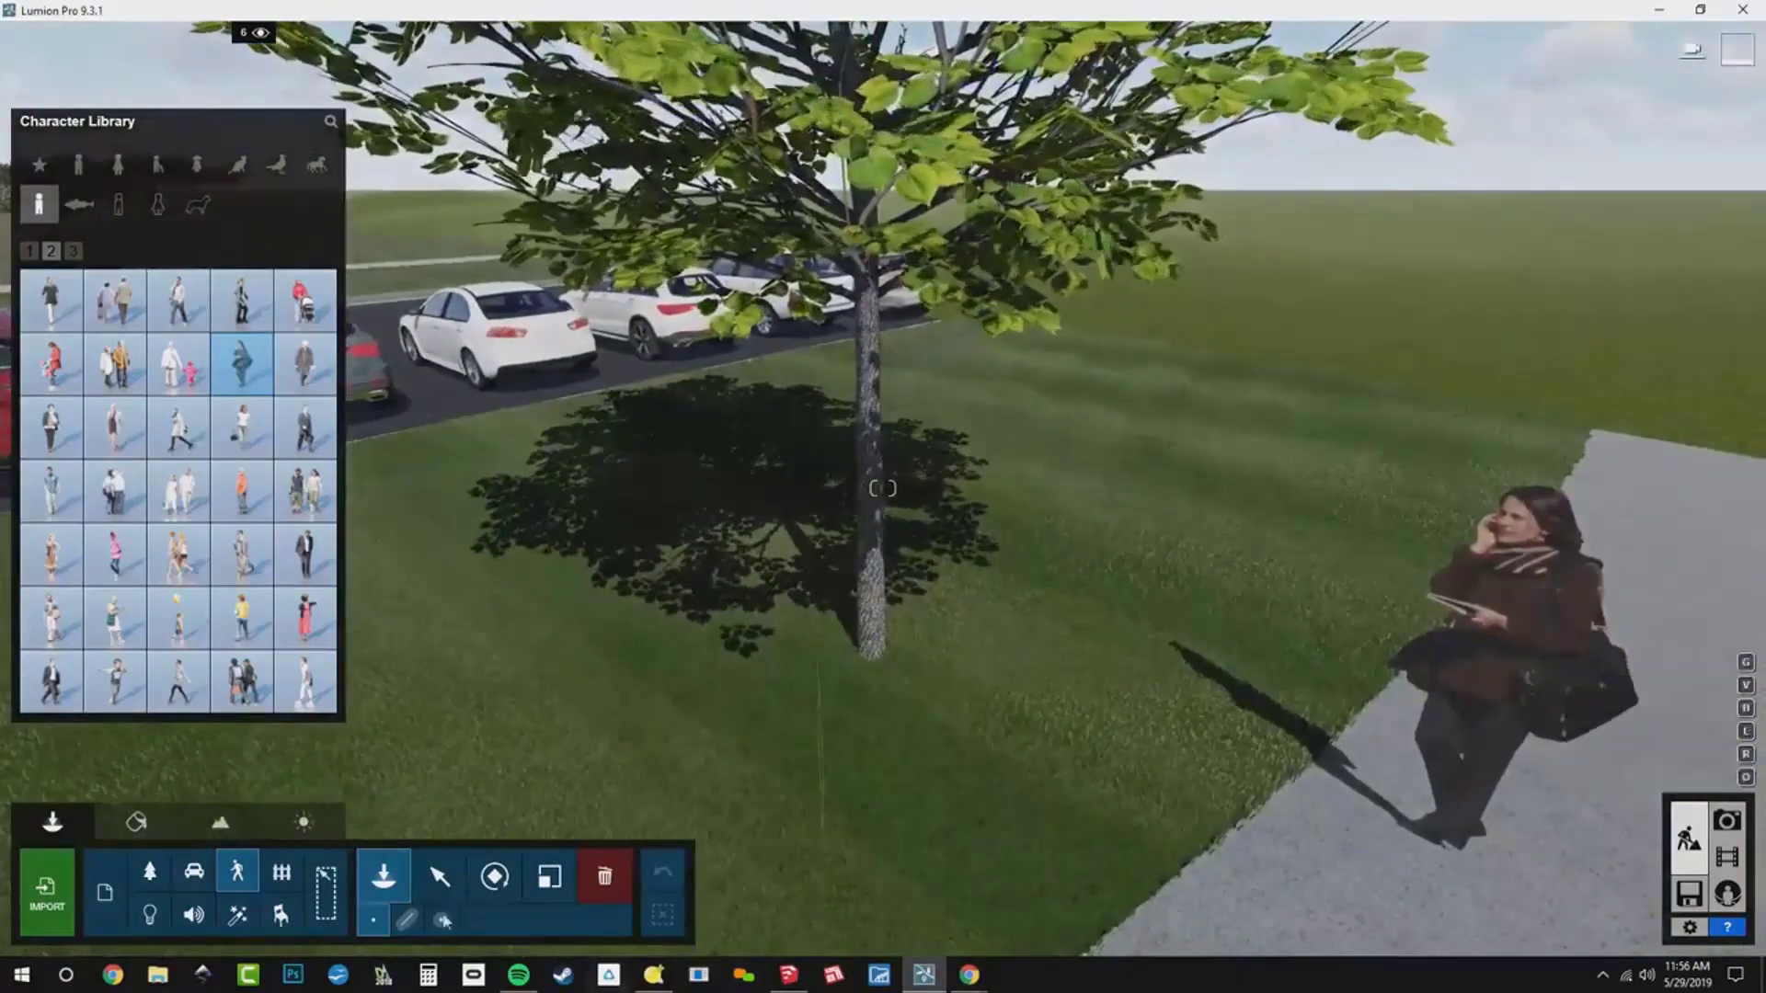
left_click(238, 920)
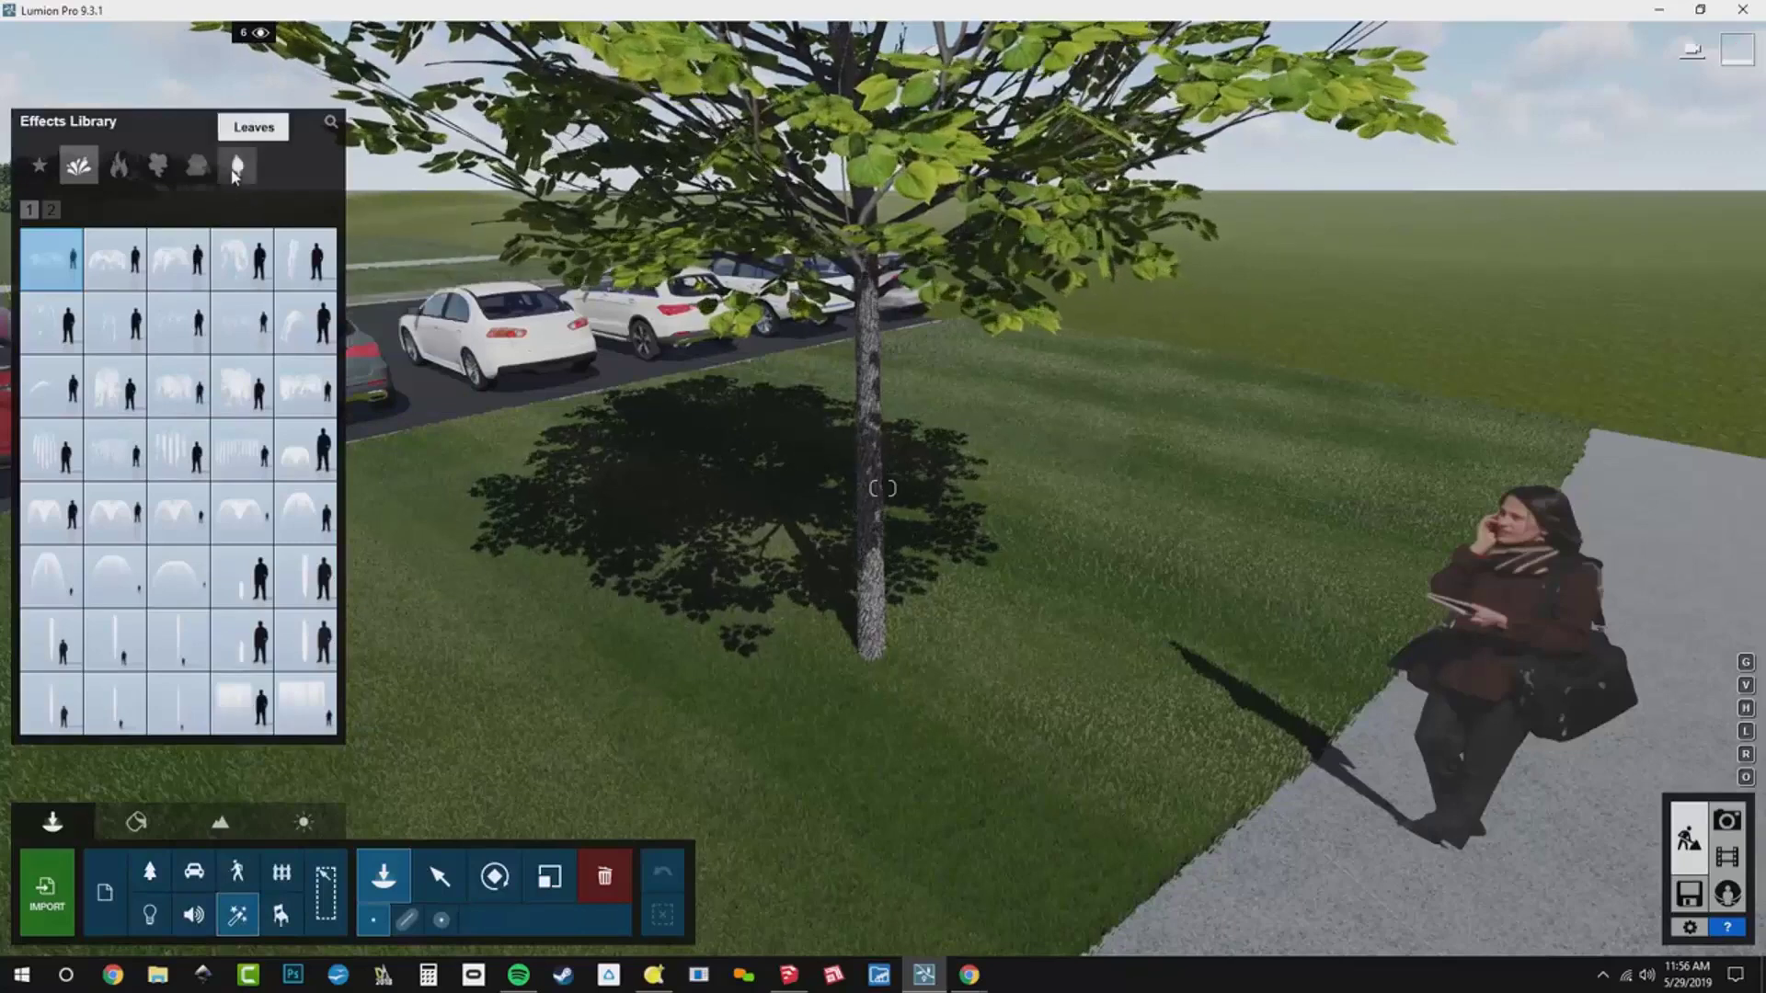
left_click(236, 167)
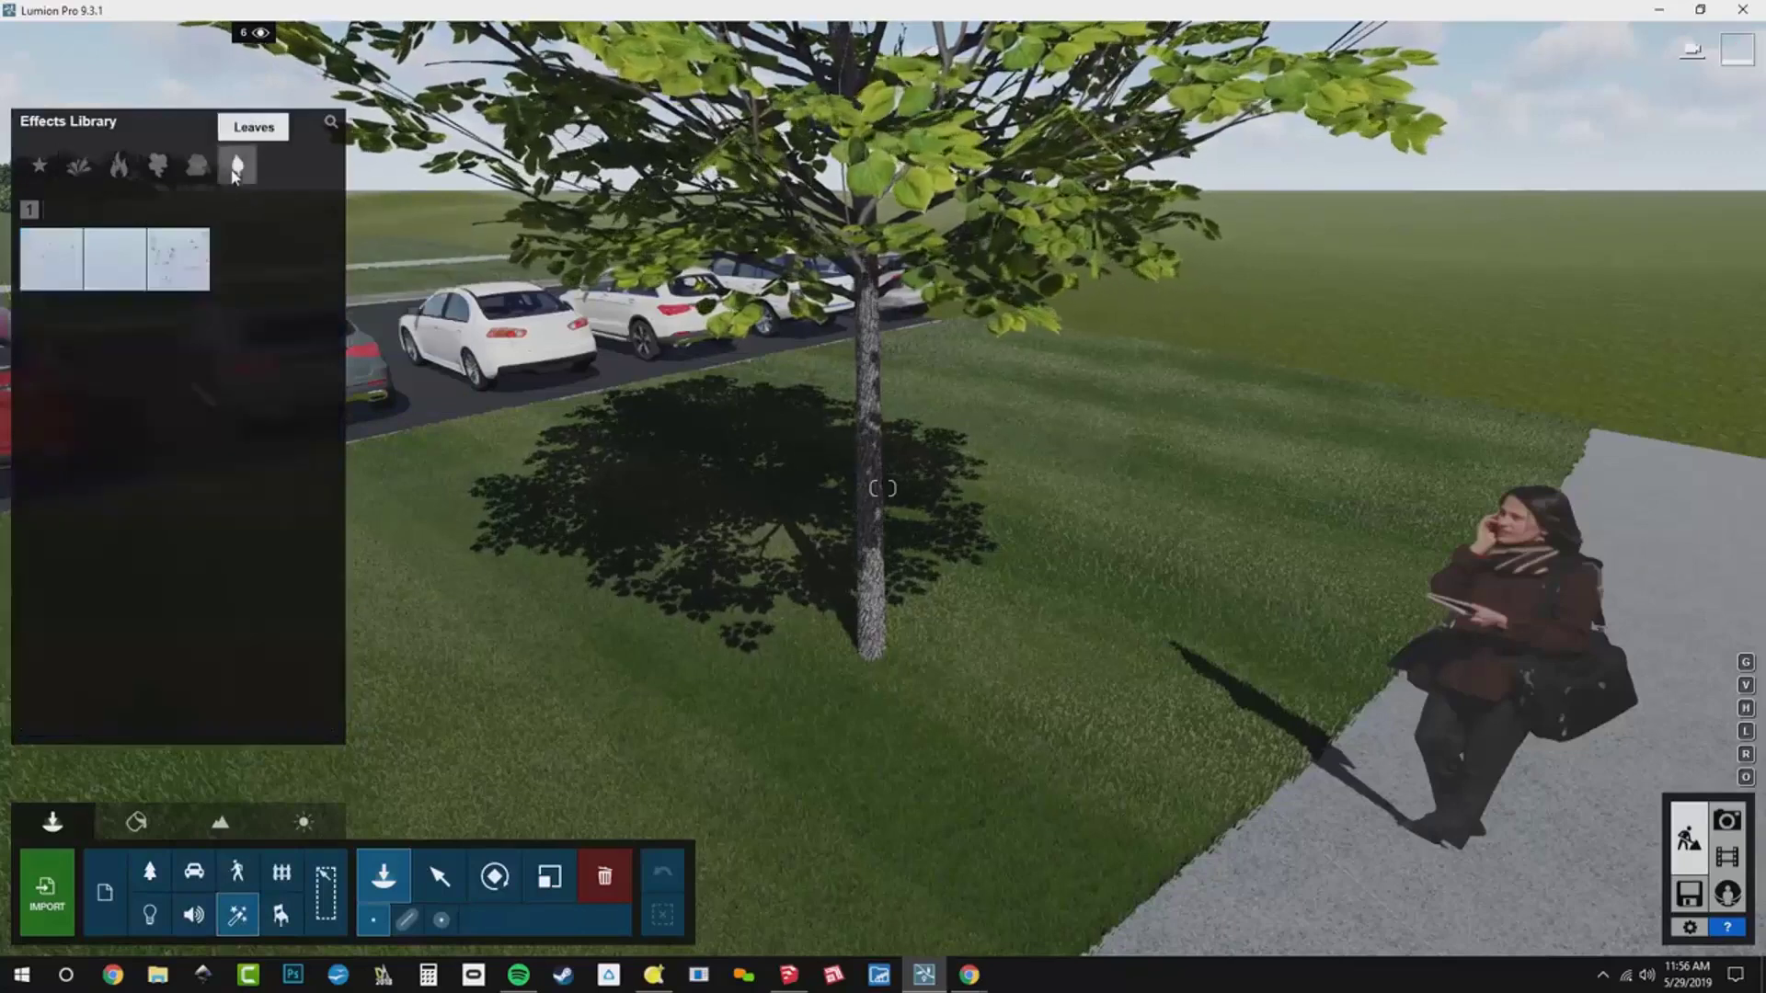
left_click(36, 269)
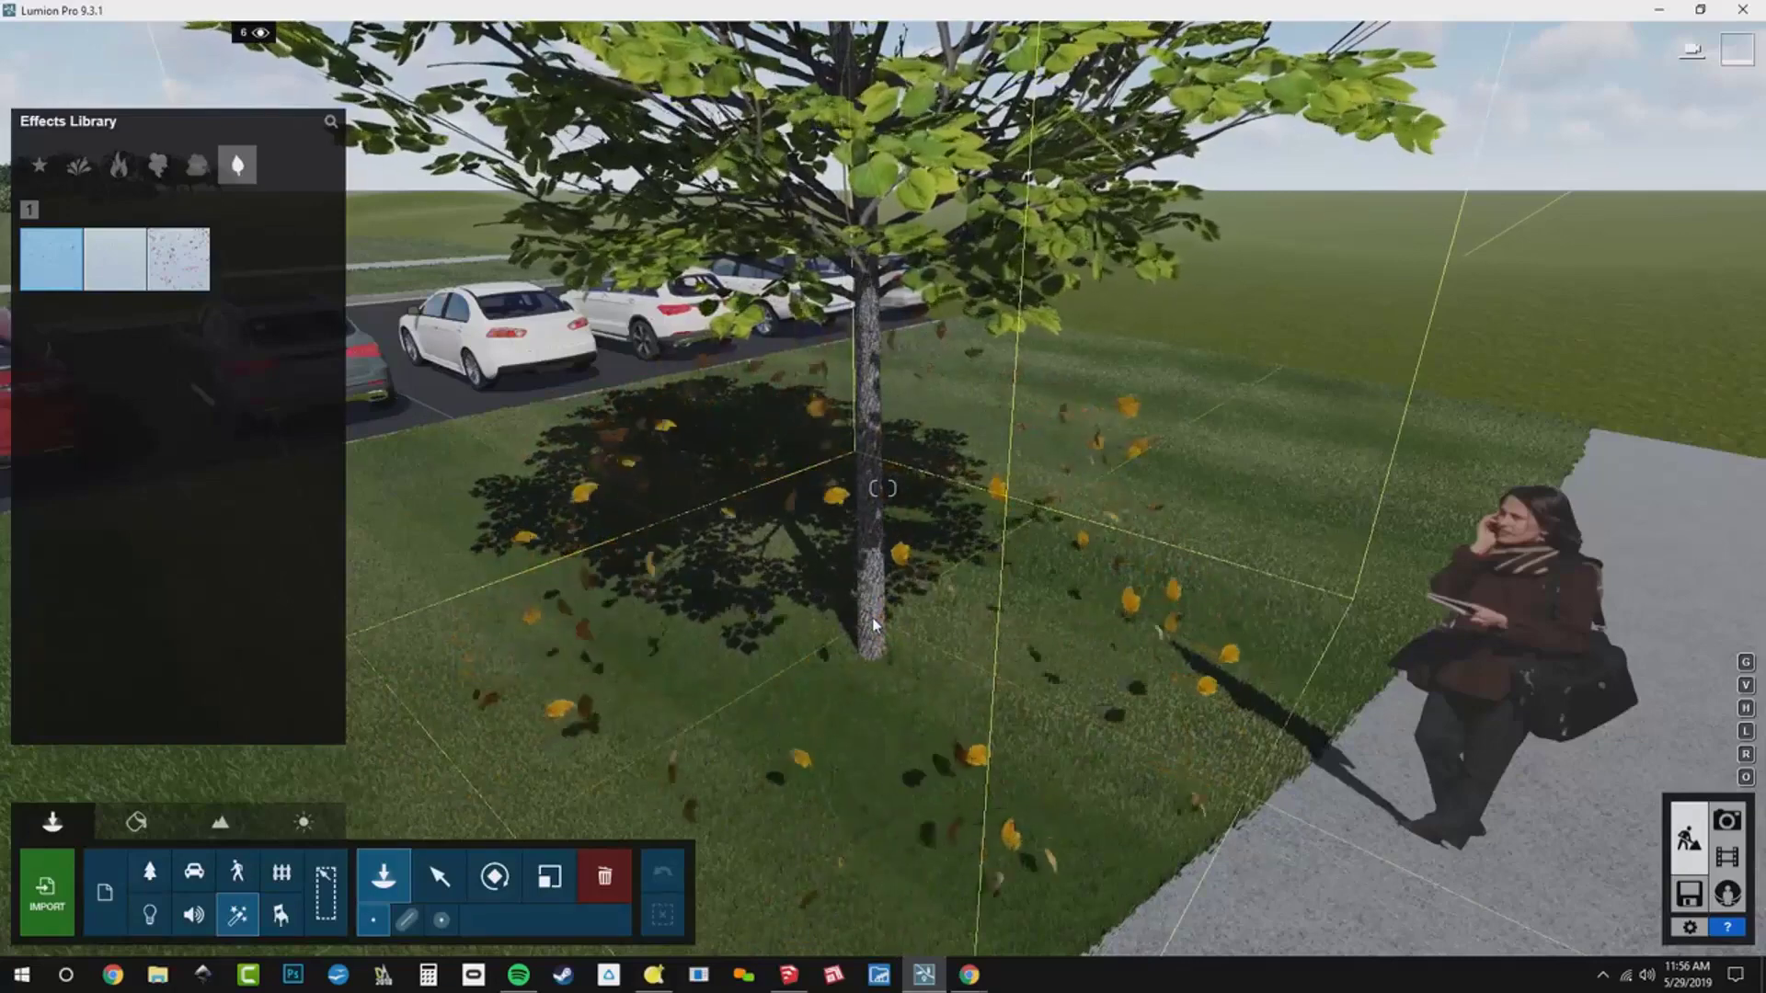
key("h")
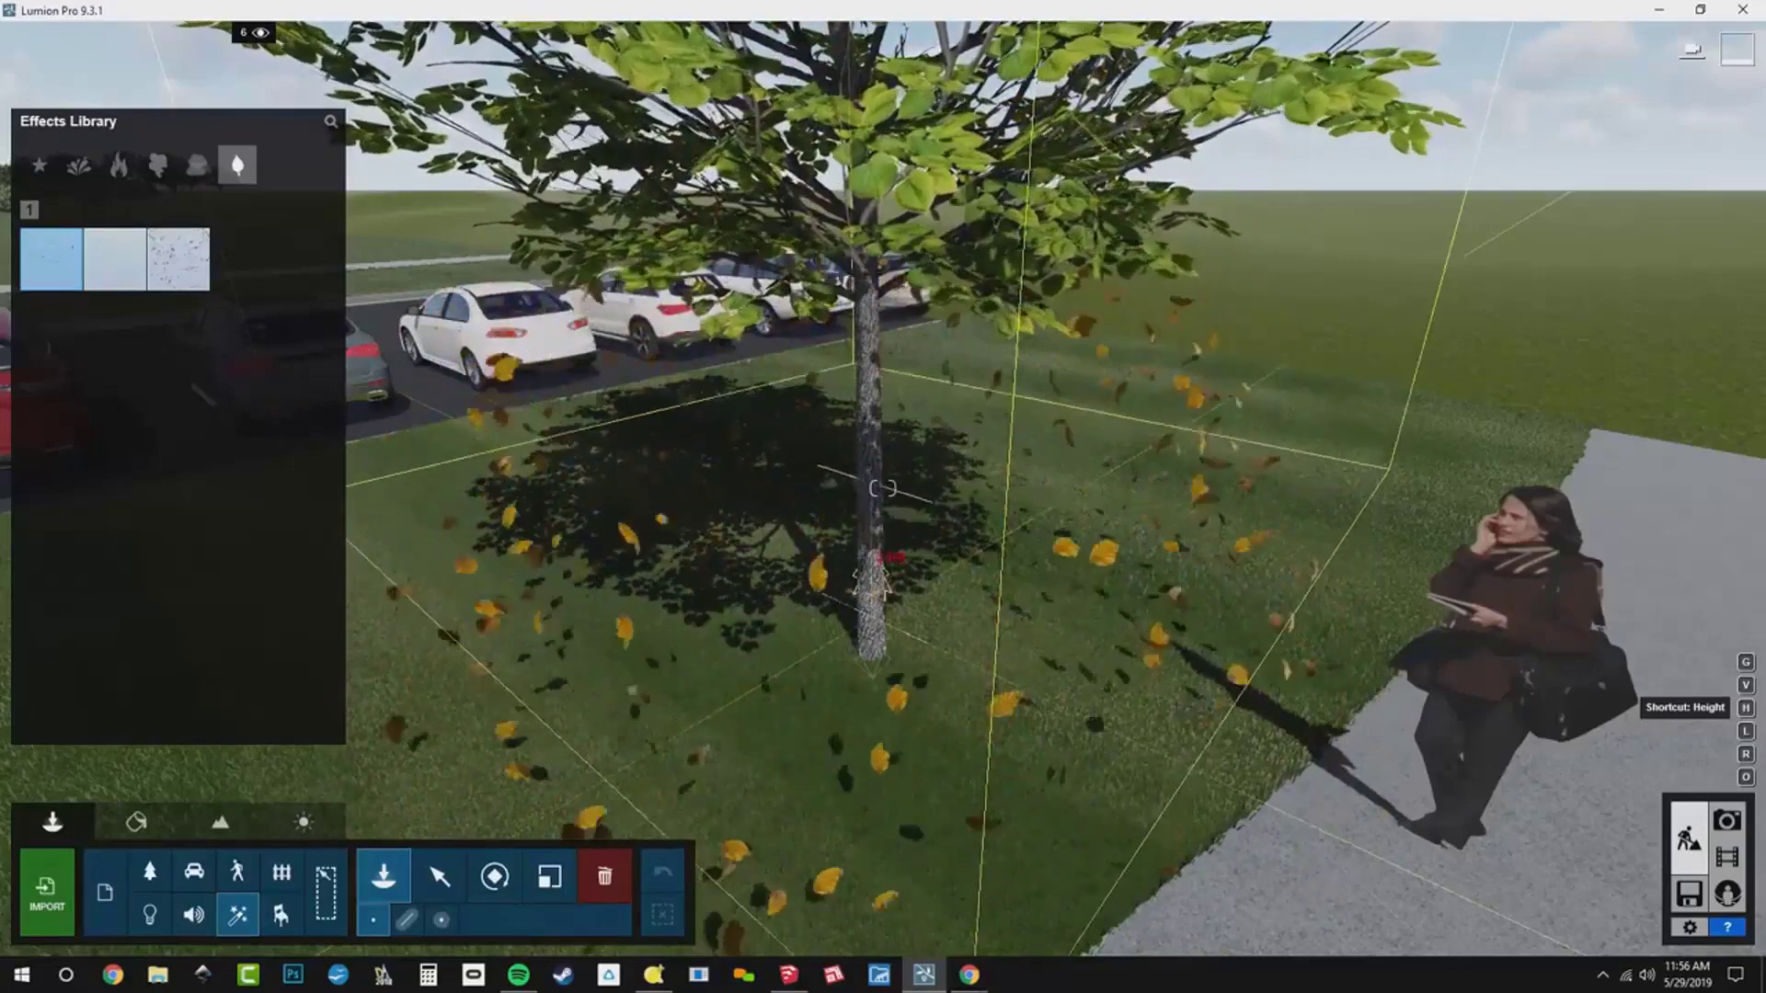
left_click(871, 583)
- Add falling-leaves effects scaled down to fit the two small trees between the walkway and the parked cars
right_click_drag(883, 488, 914, 576)
key("w")
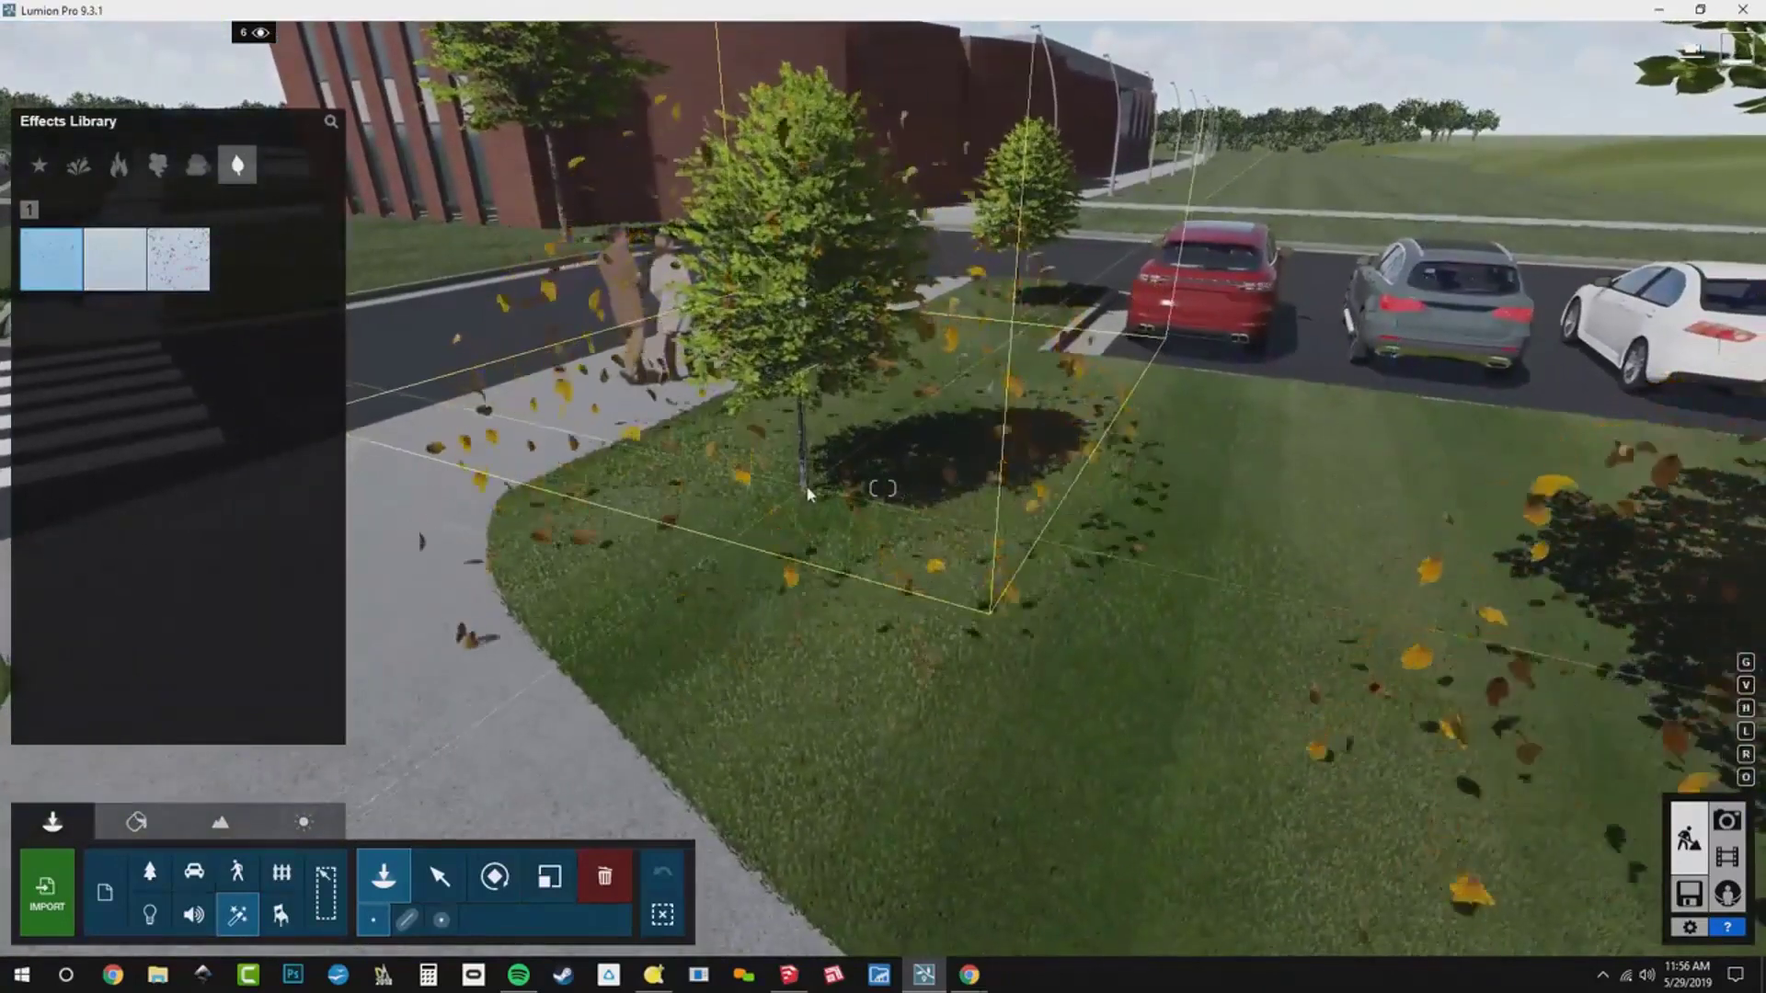
key("l")
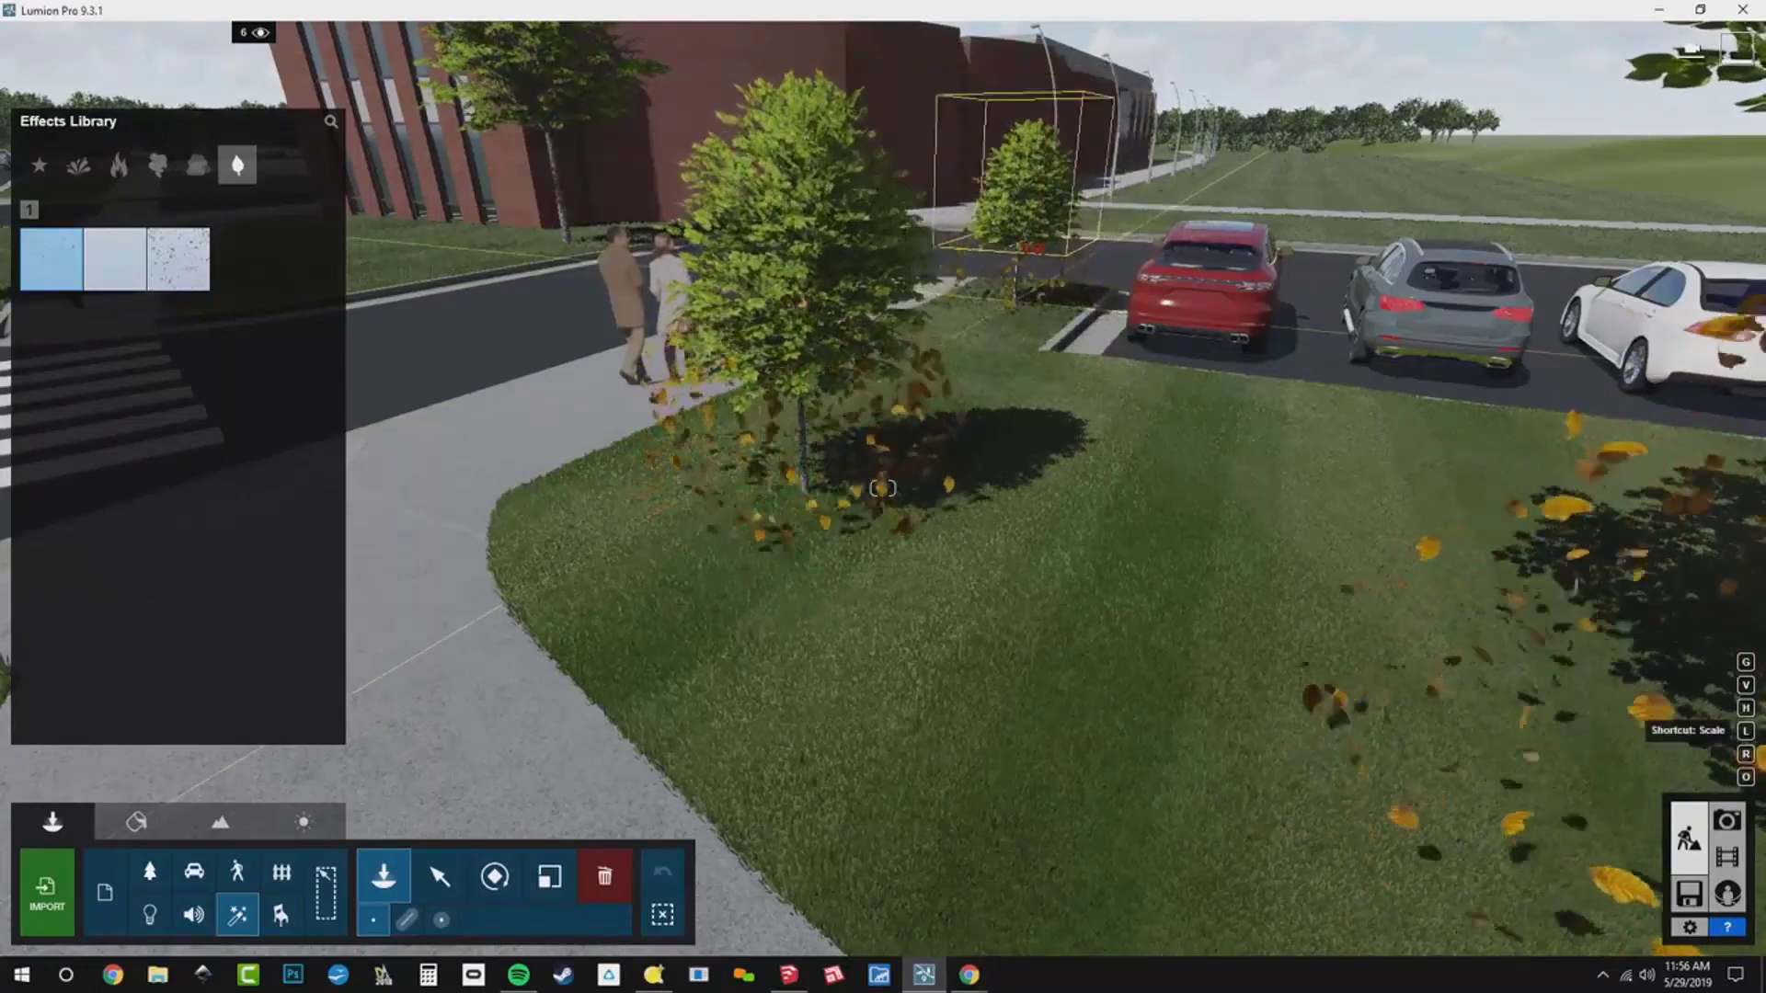
- Add falling-leaves effects at the large tree by the building corner and, scaled down, at the small tree beside the sidewalk
right_click_drag(1032, 249, 552, 92)
key("w")
right_click_drag(644, 460, 835, 429)
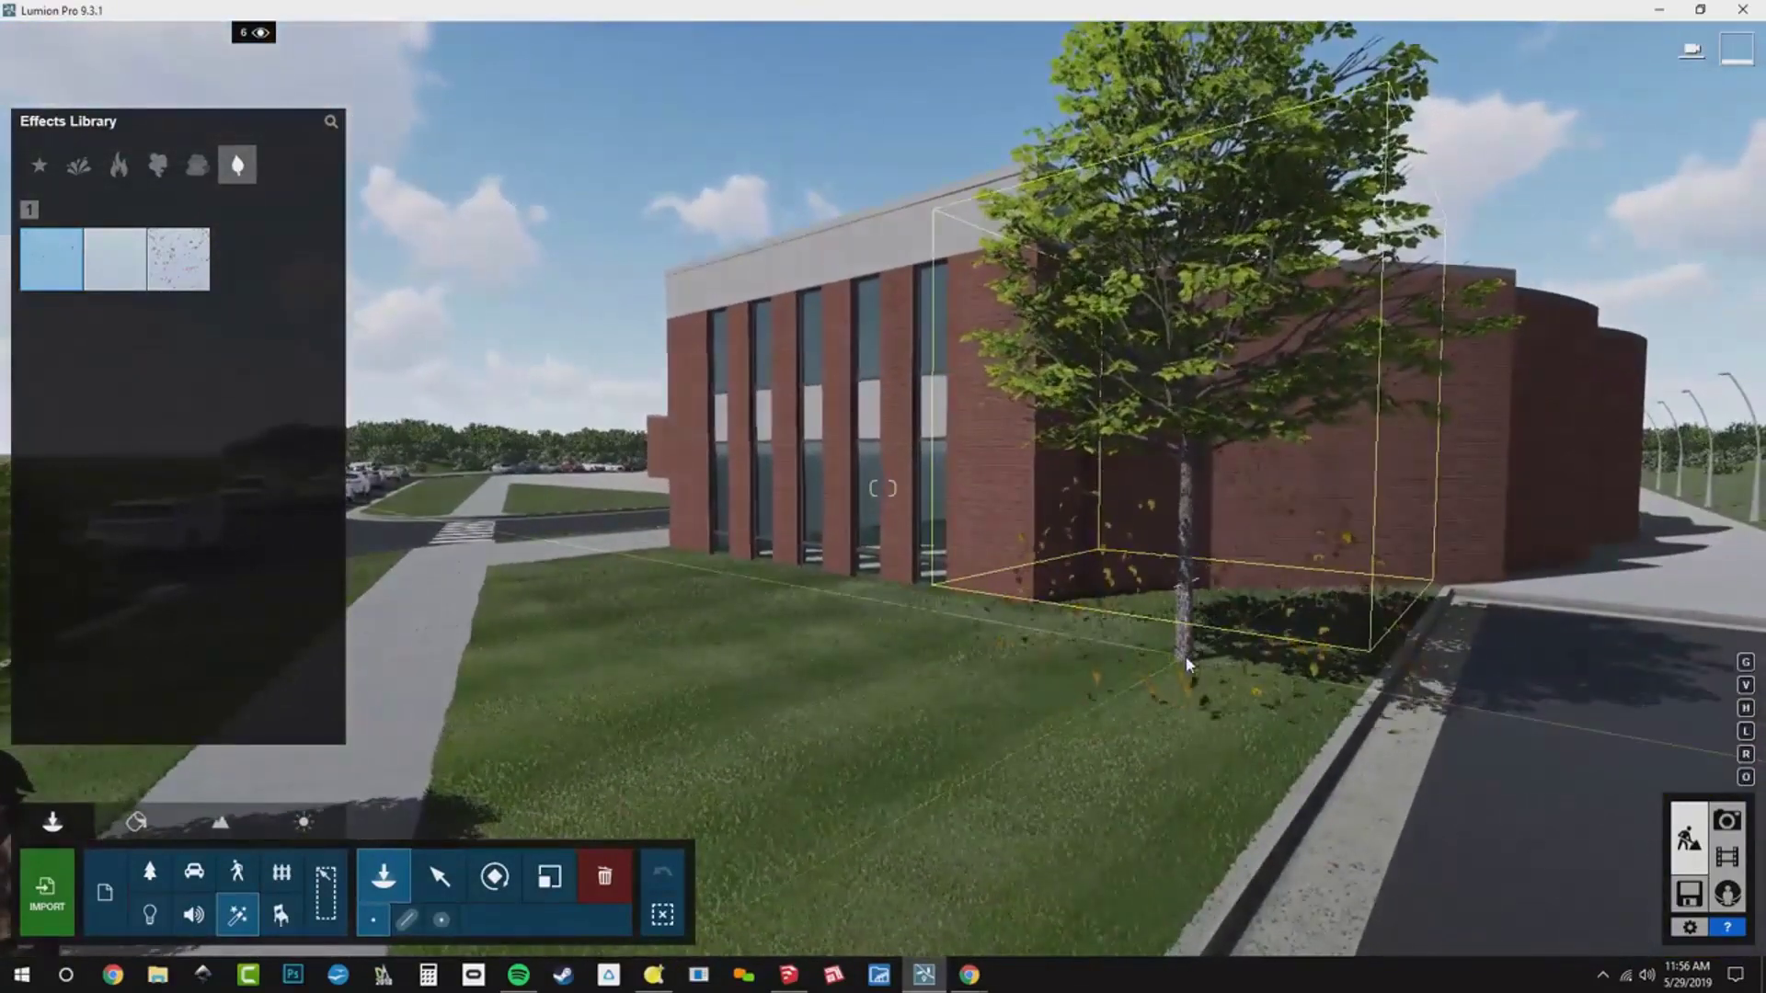
right_click_drag(1179, 651, 713, 655)
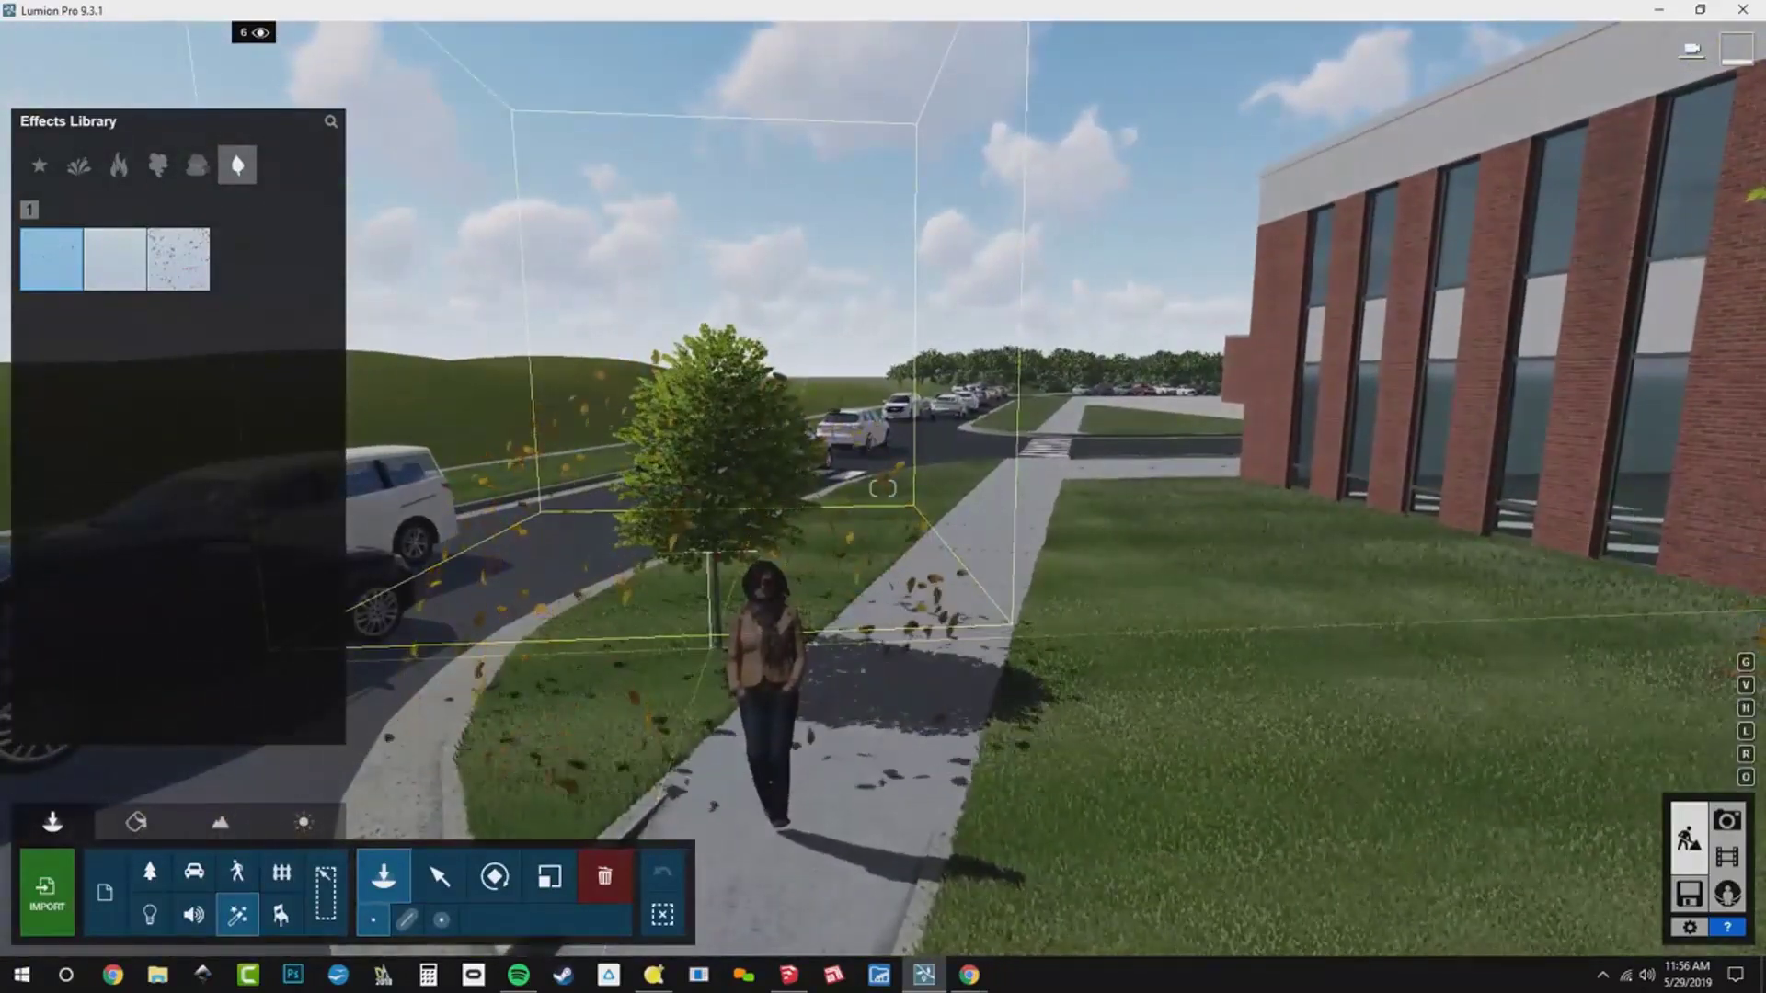
key("l")
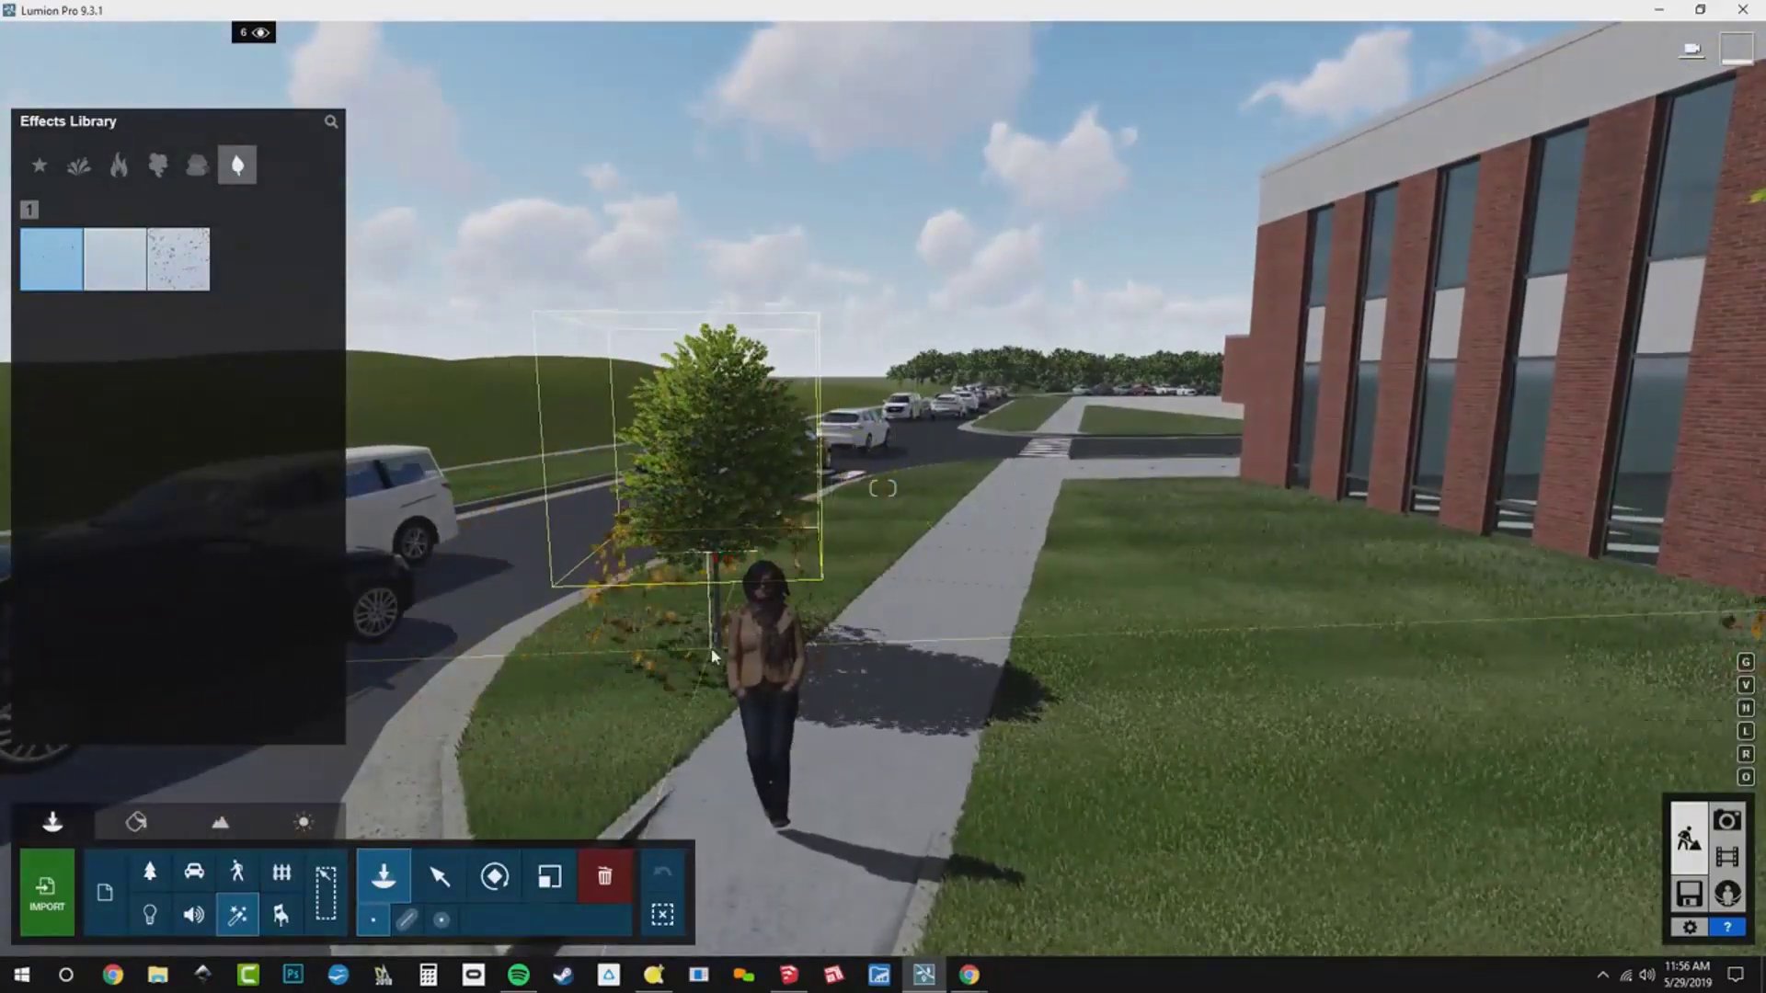
left_click(711, 655)
right_click_drag(711, 655, 956, 635)
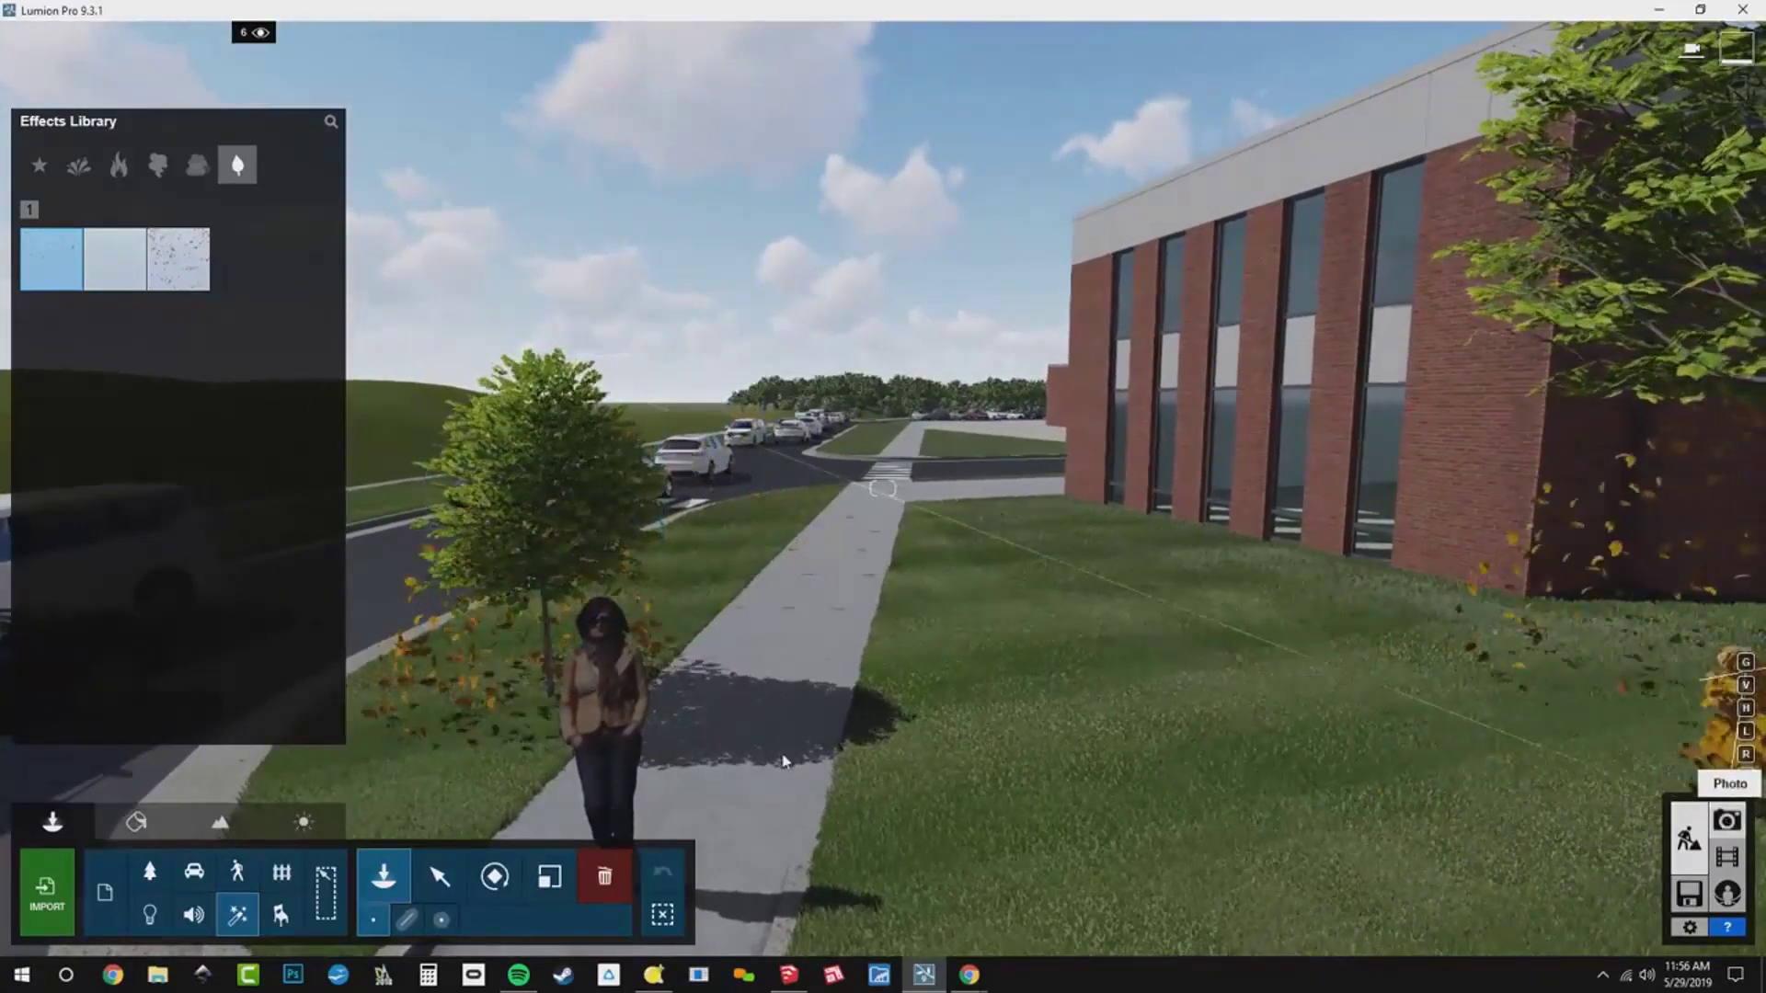
- Restore the Summer photo's camera in Photo mode and store the same view in photo slot 2
left_click(1726, 819)
left_click(119, 776)
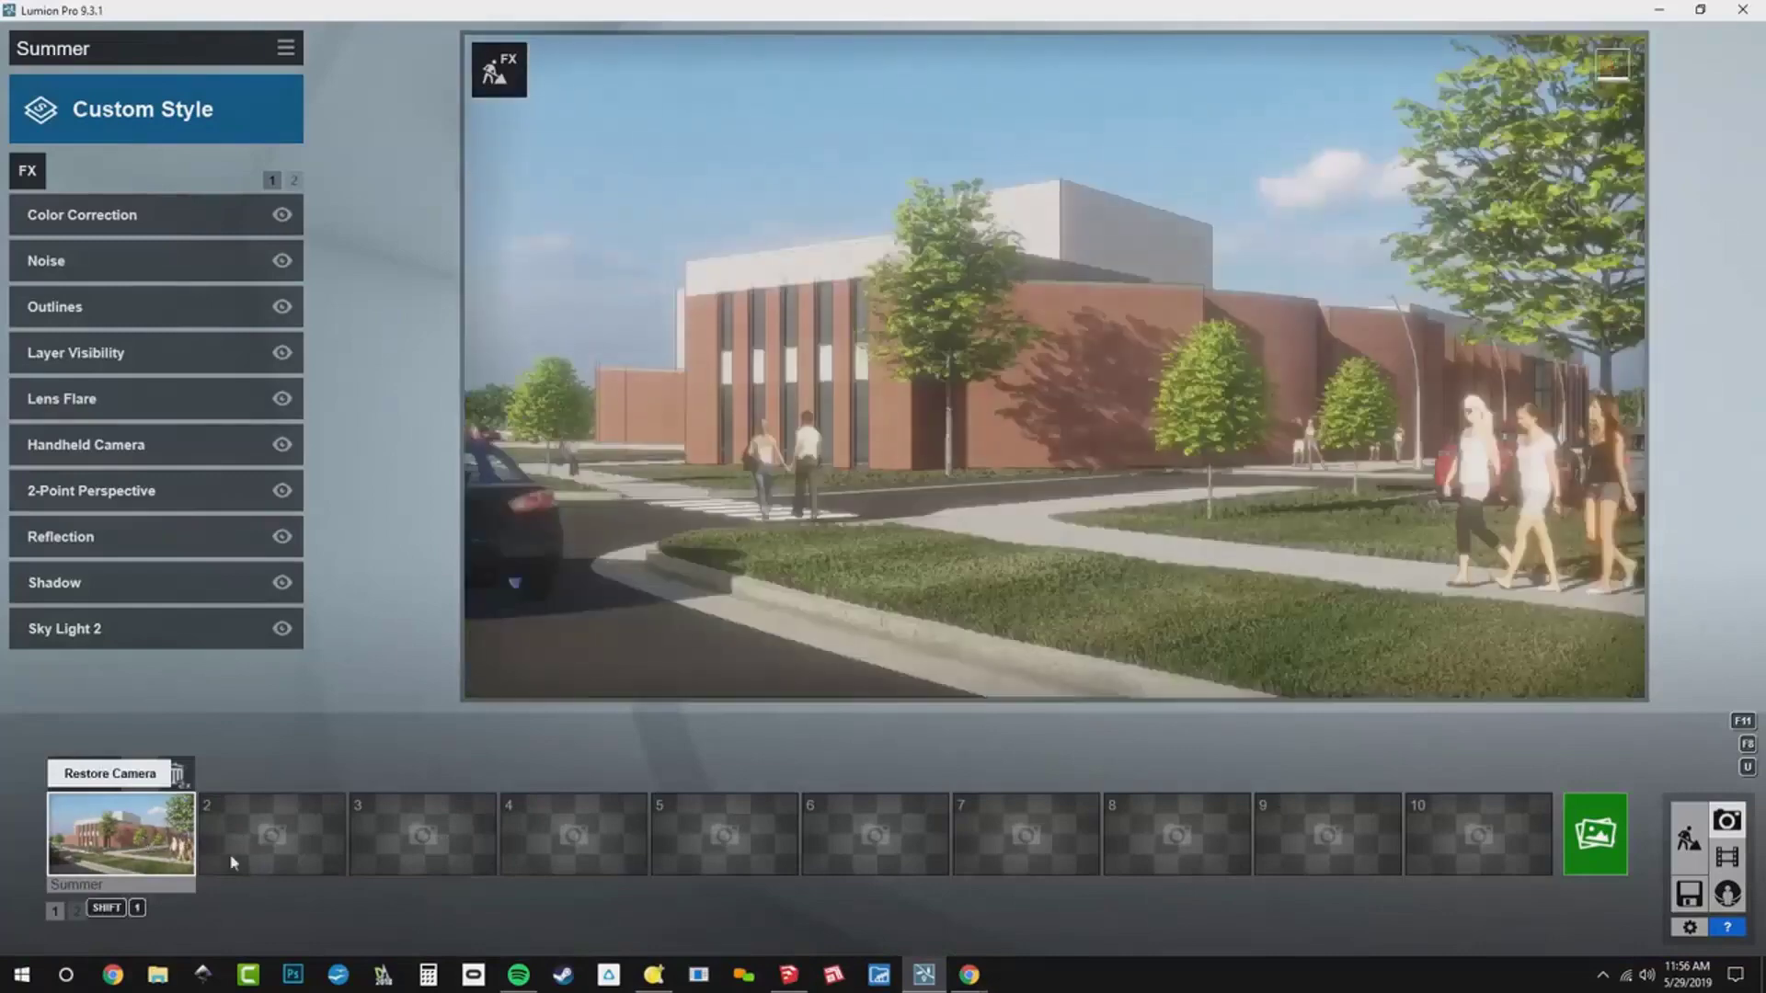
left_click(278, 852)
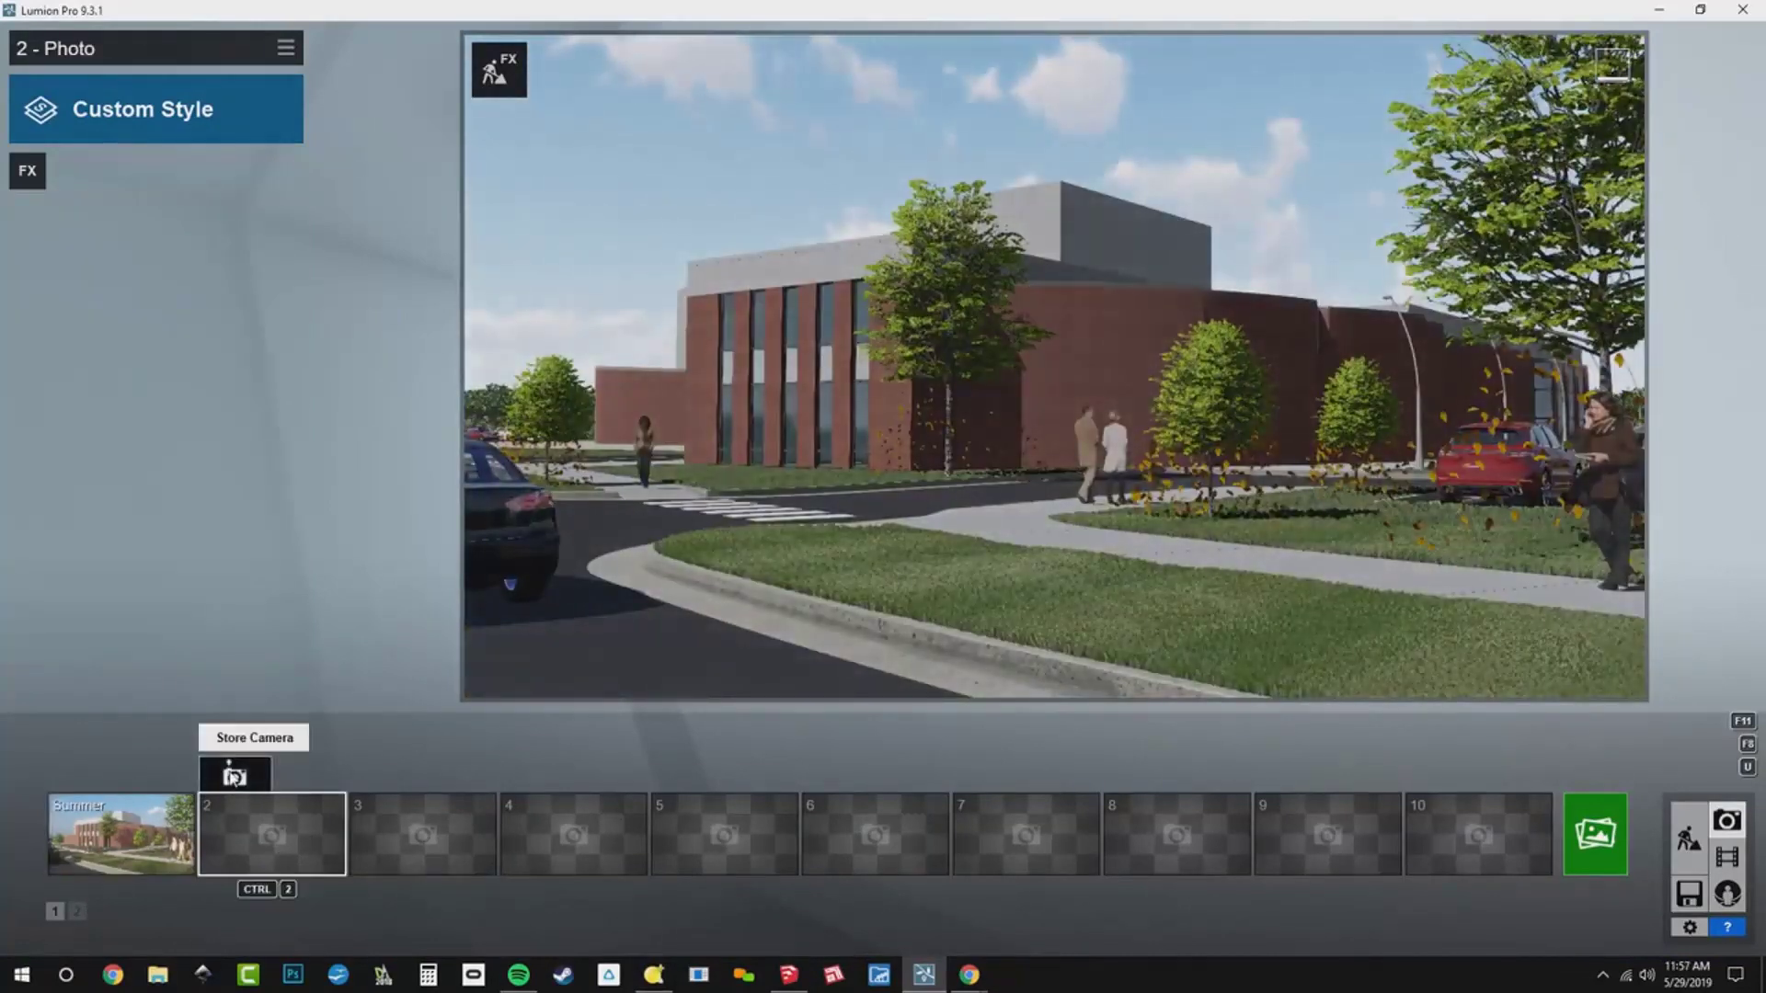
left_click(235, 776)
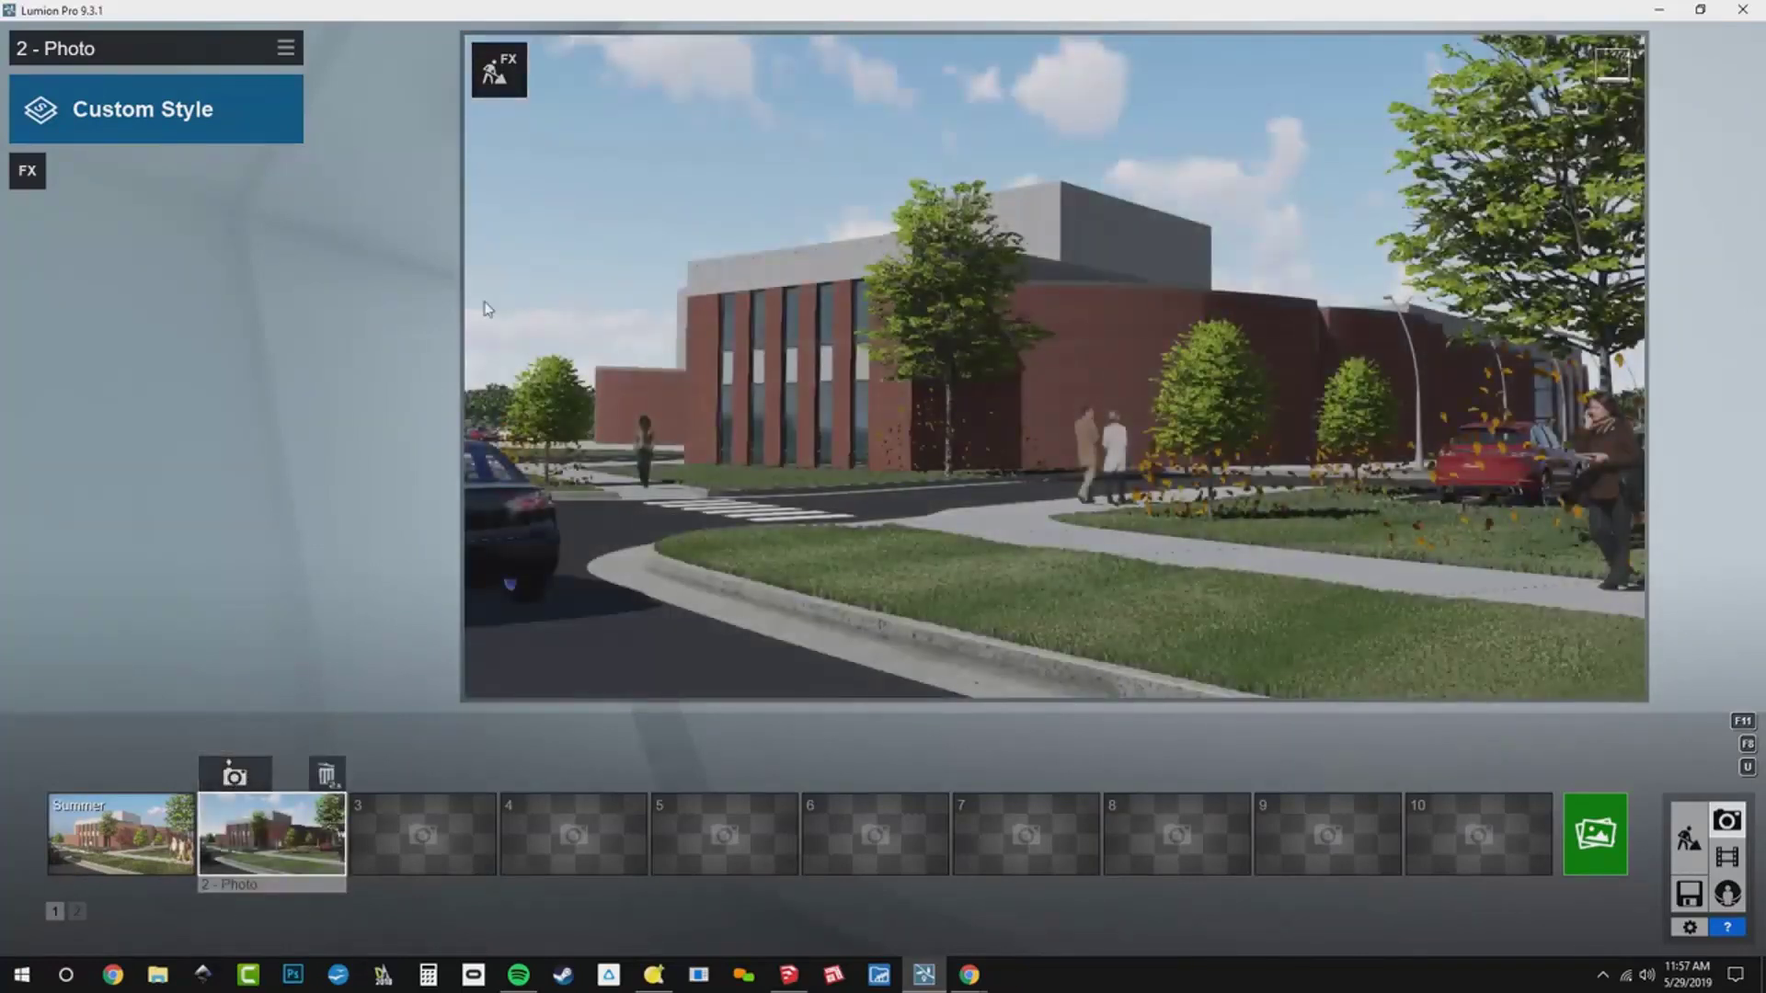
mouse_move(603, 581)
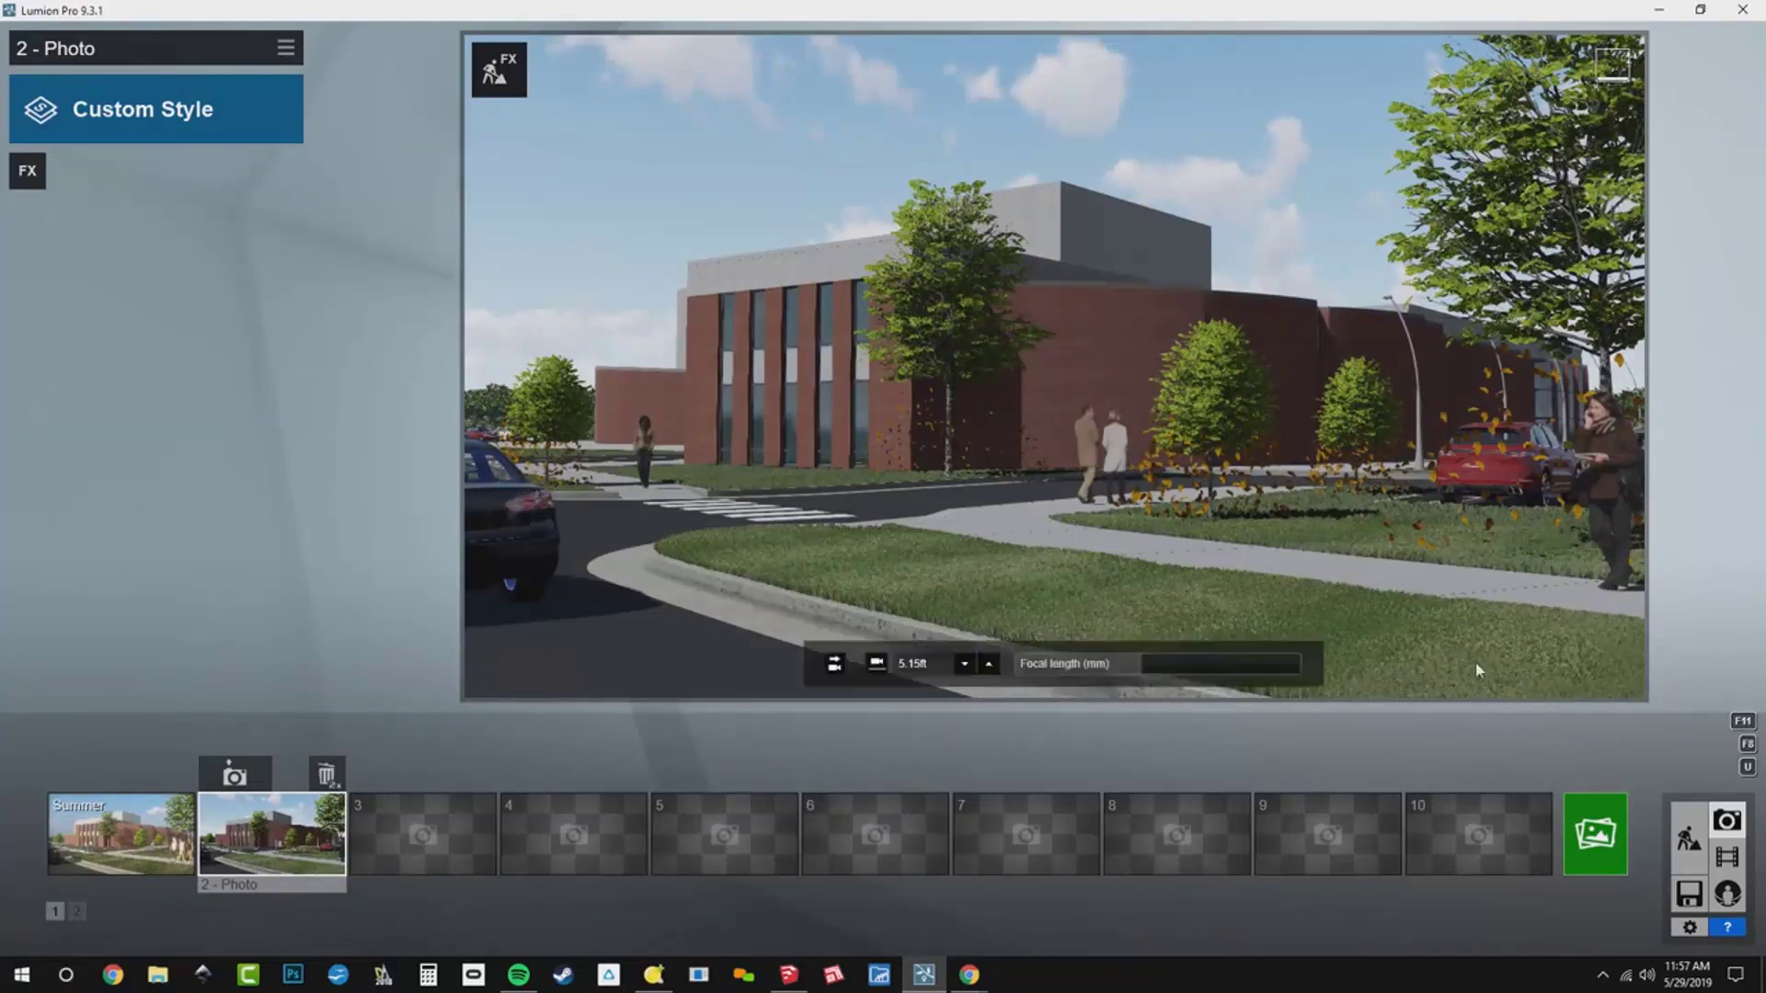
mouse_move(801, 547)
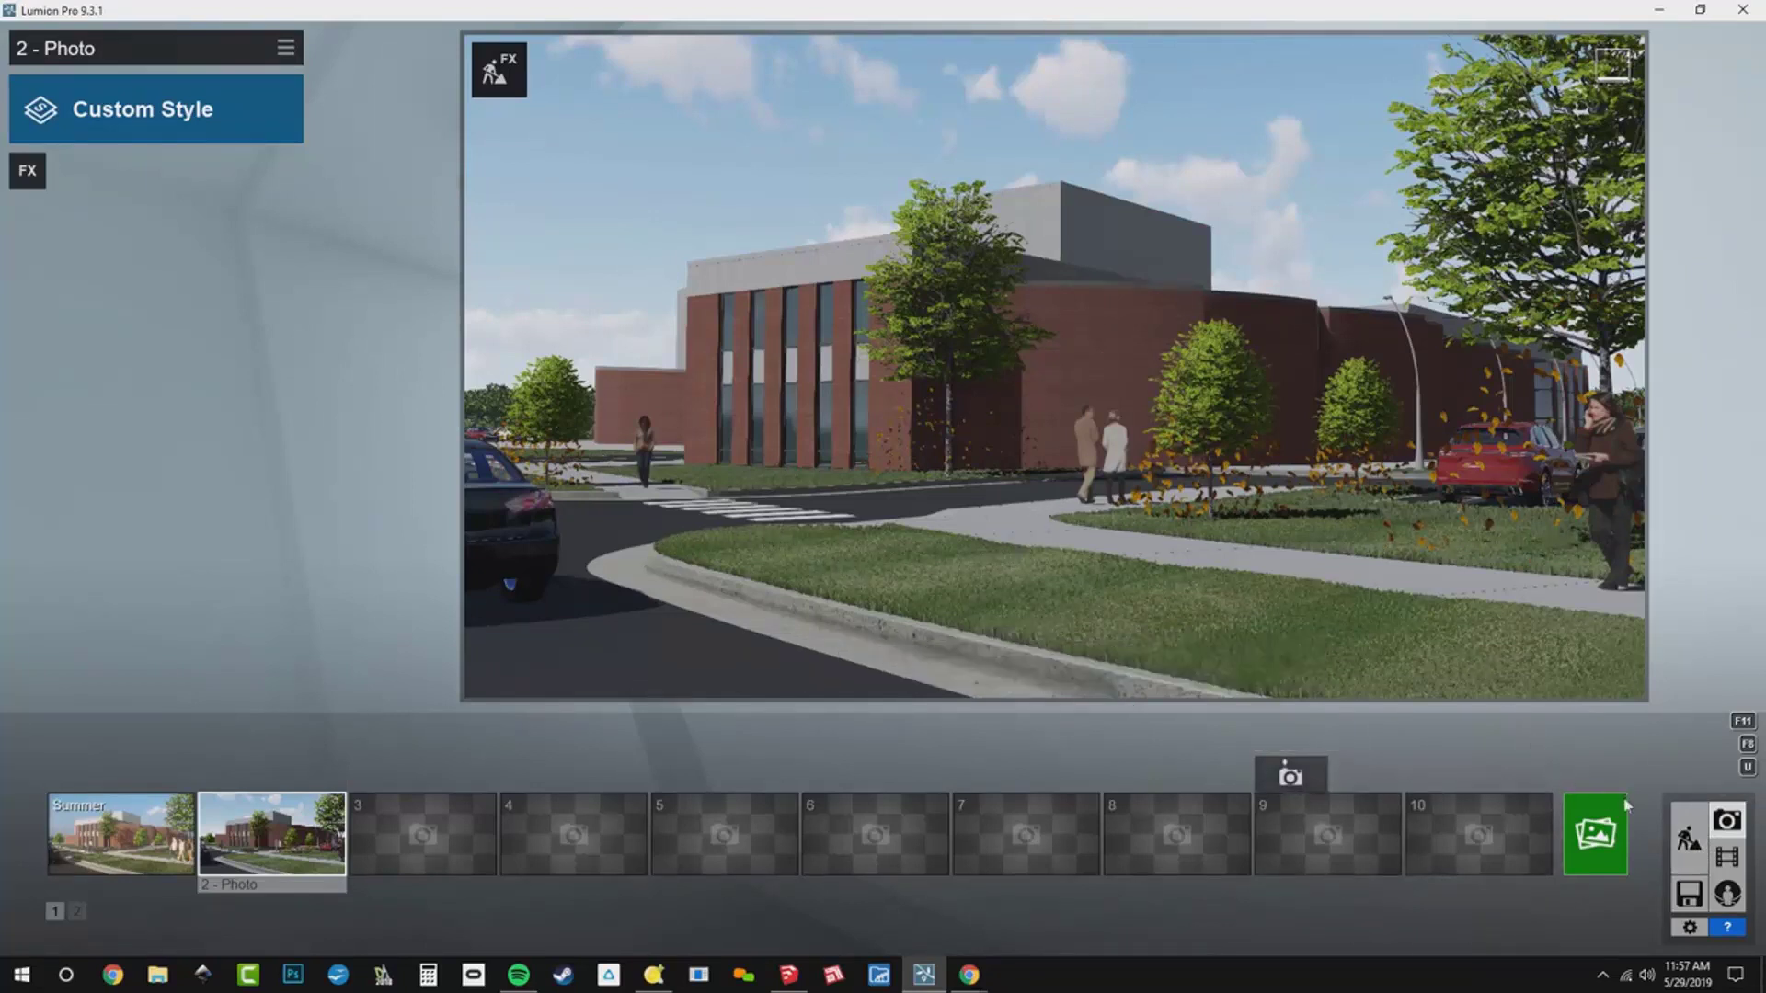
- Return to Build mode, go to the large tree by the woman with the bag, and open the Nature Library's fallen-leaves category
left_click(1689, 839)
key("w")
right_click_drag(868, 521, 1379, 699)
right_click_drag(883, 488, 1400, 857)
mouse_move(95, 234)
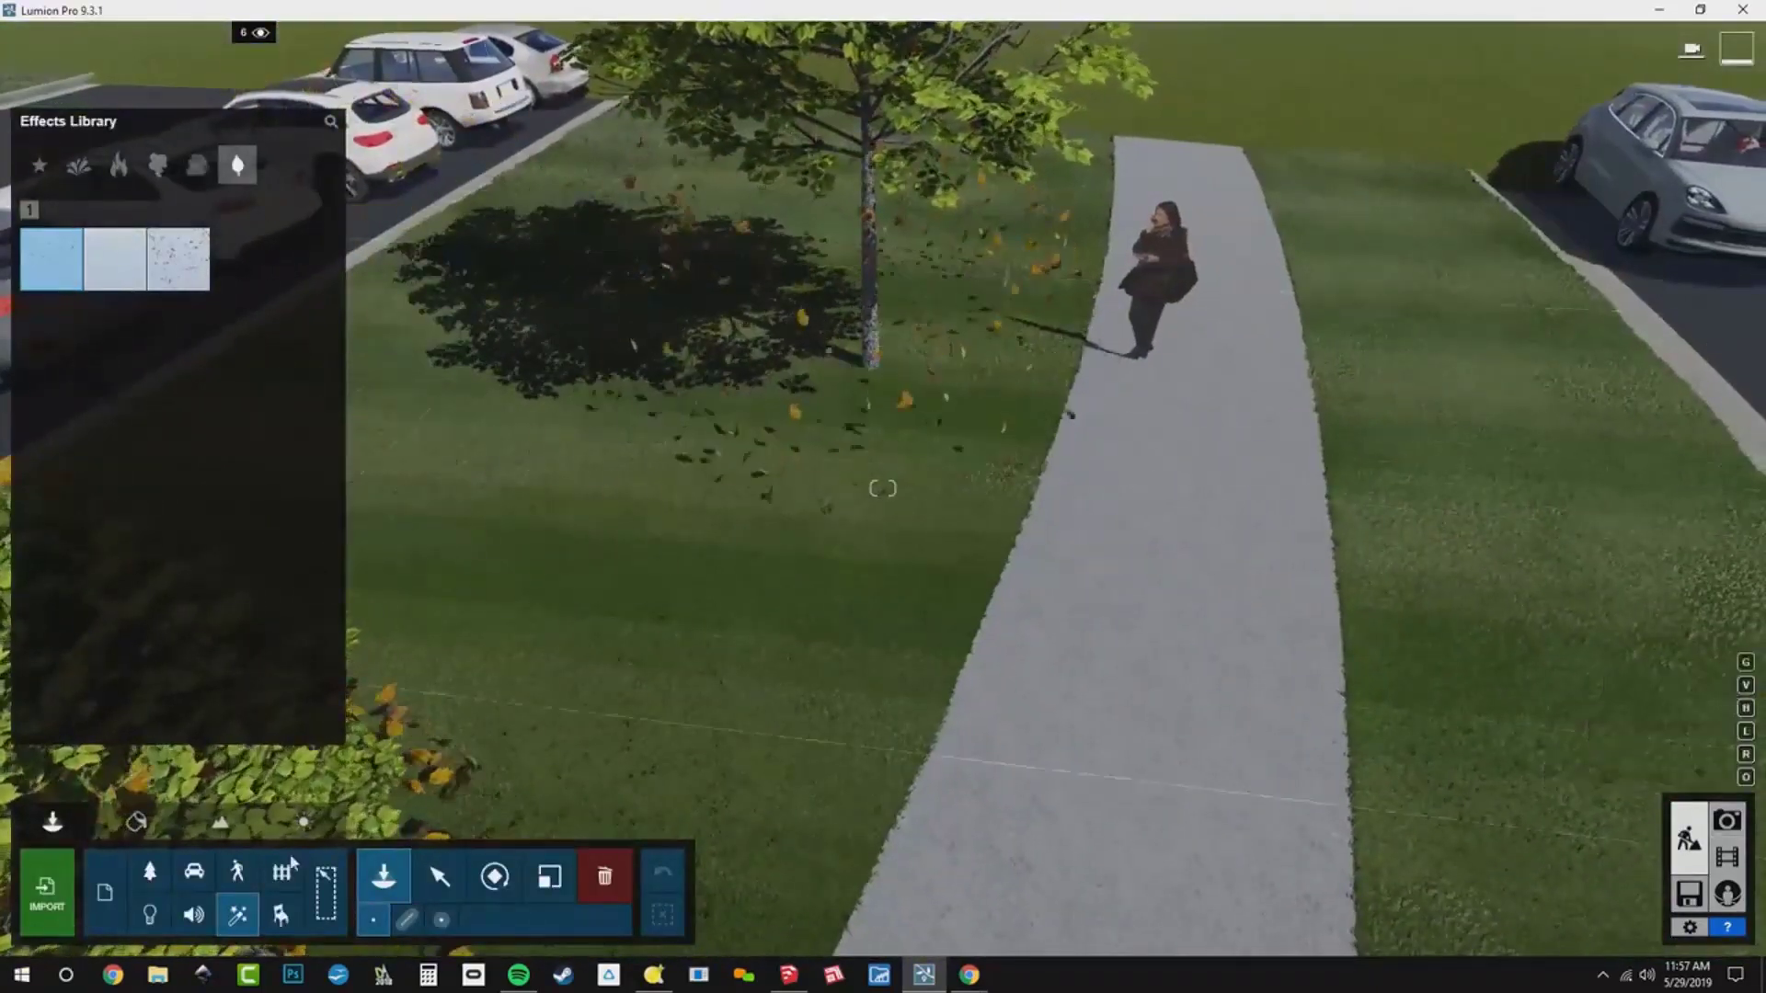
left_click(150, 872)
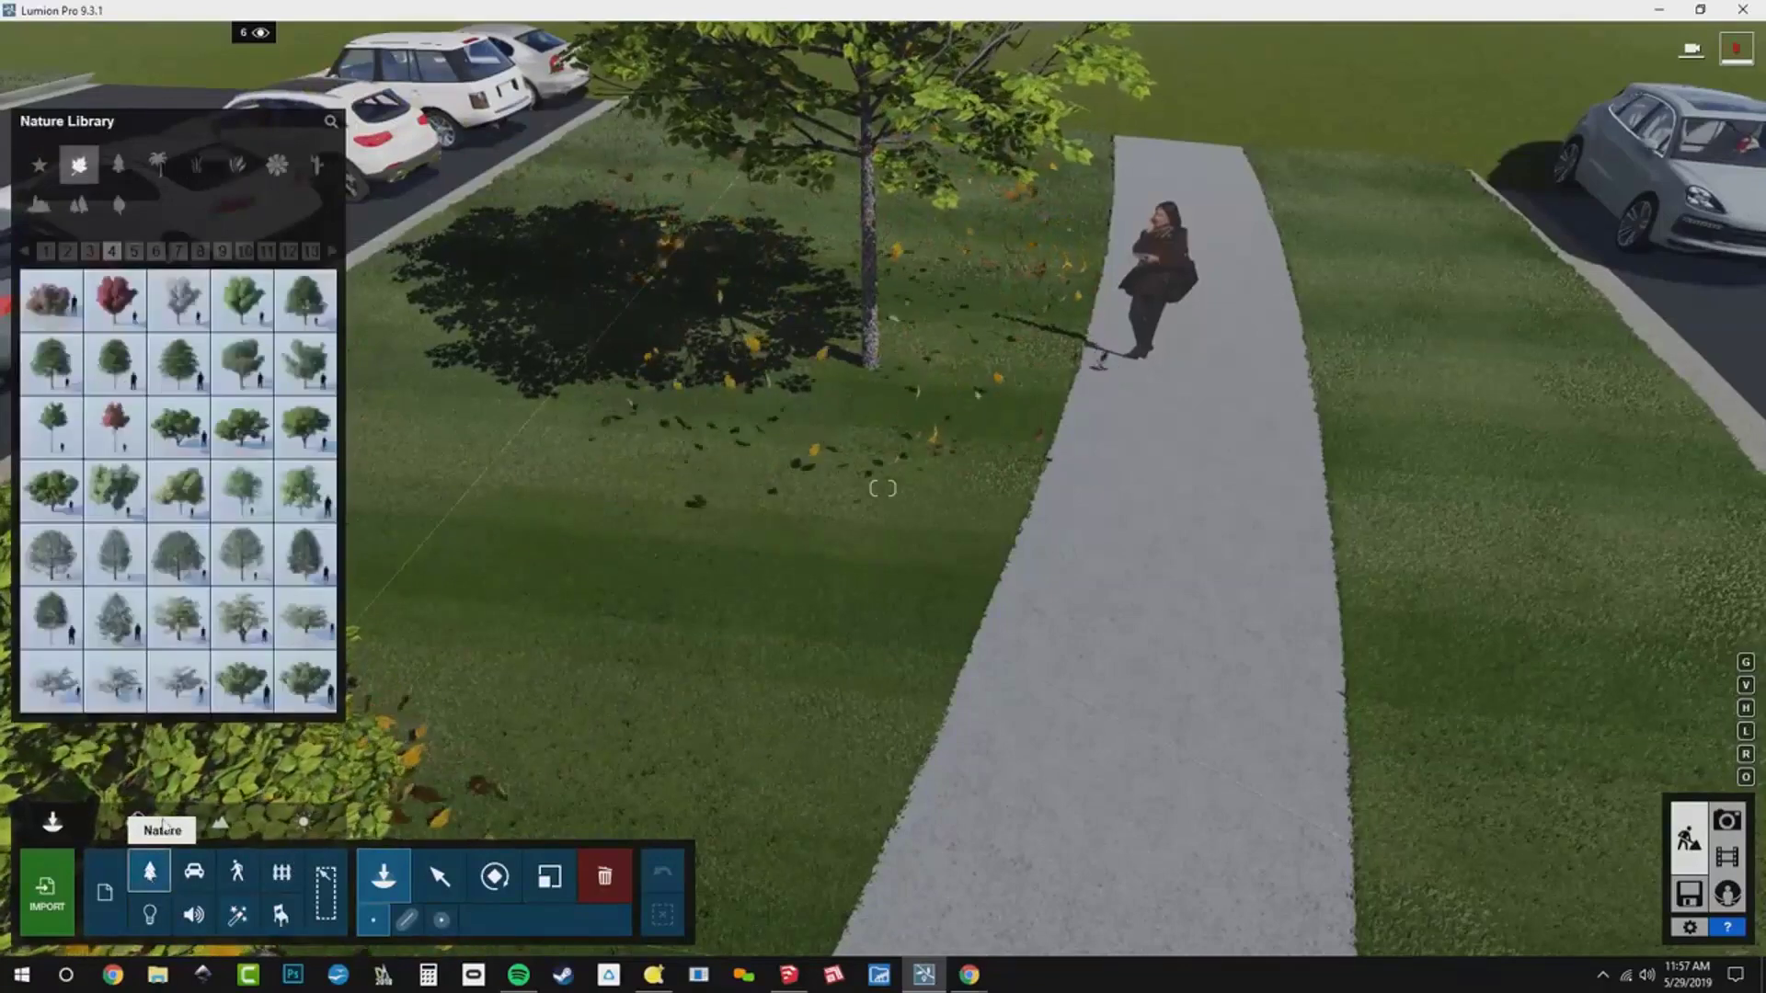
left_click(119, 206)
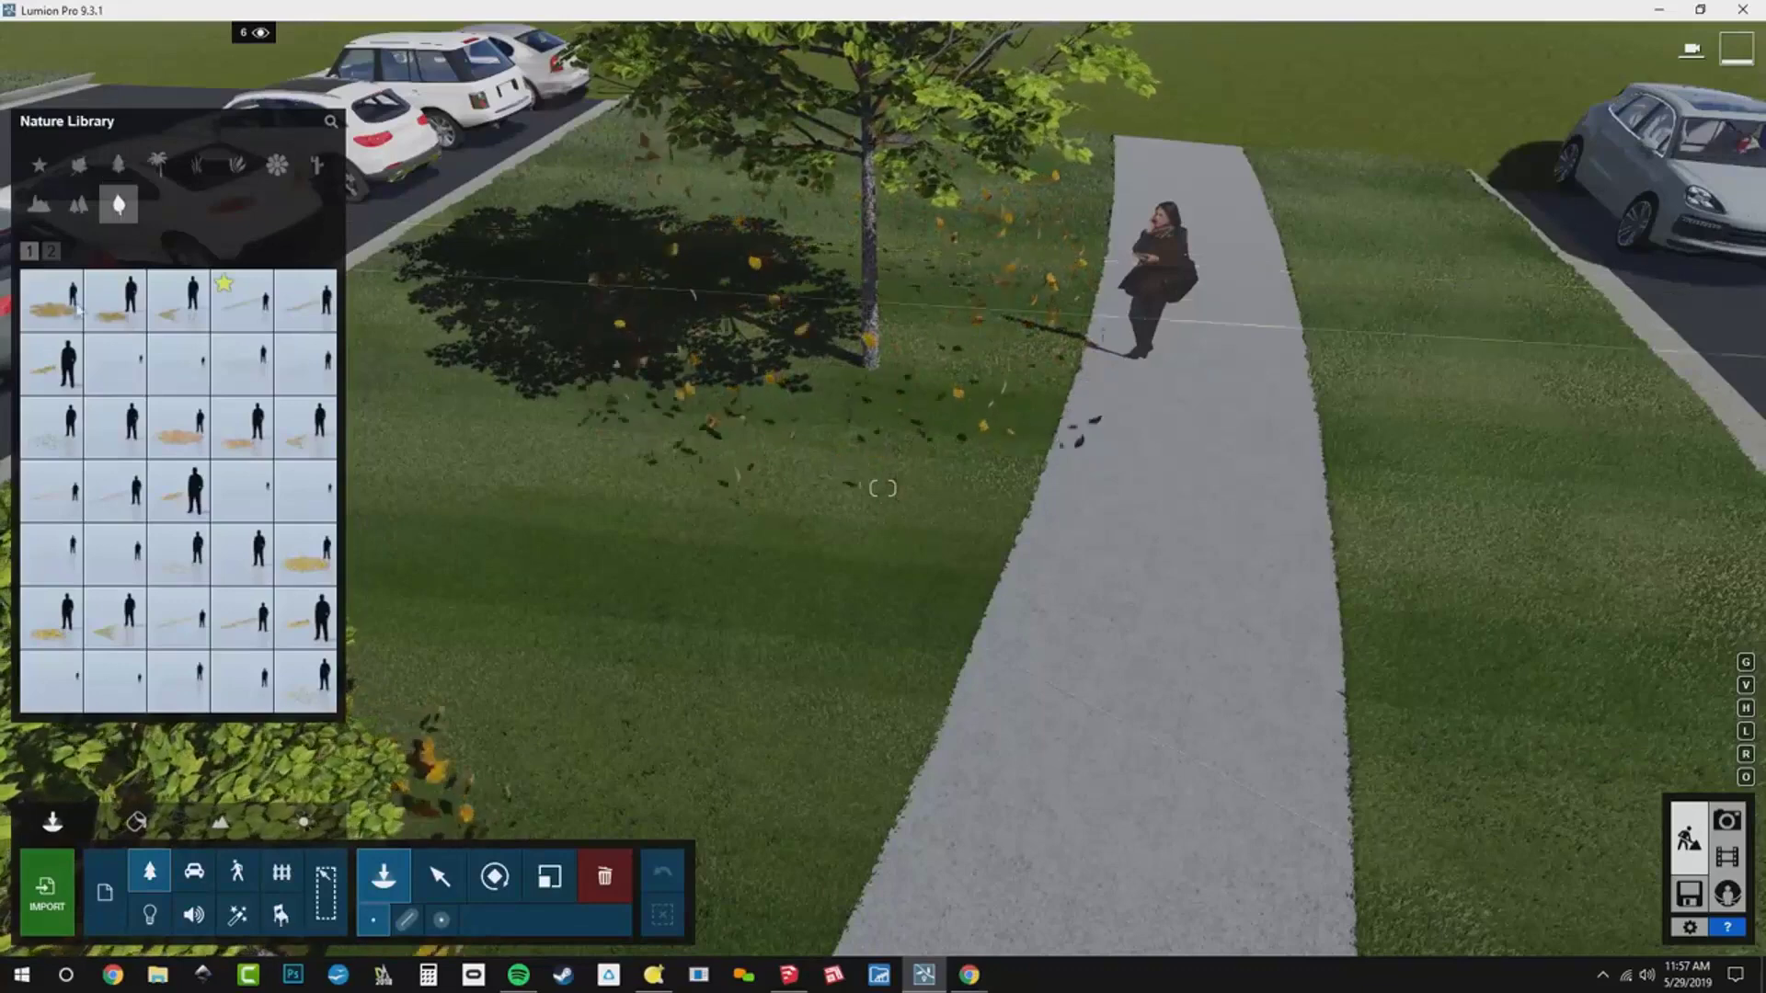
mouse_move(67, 329)
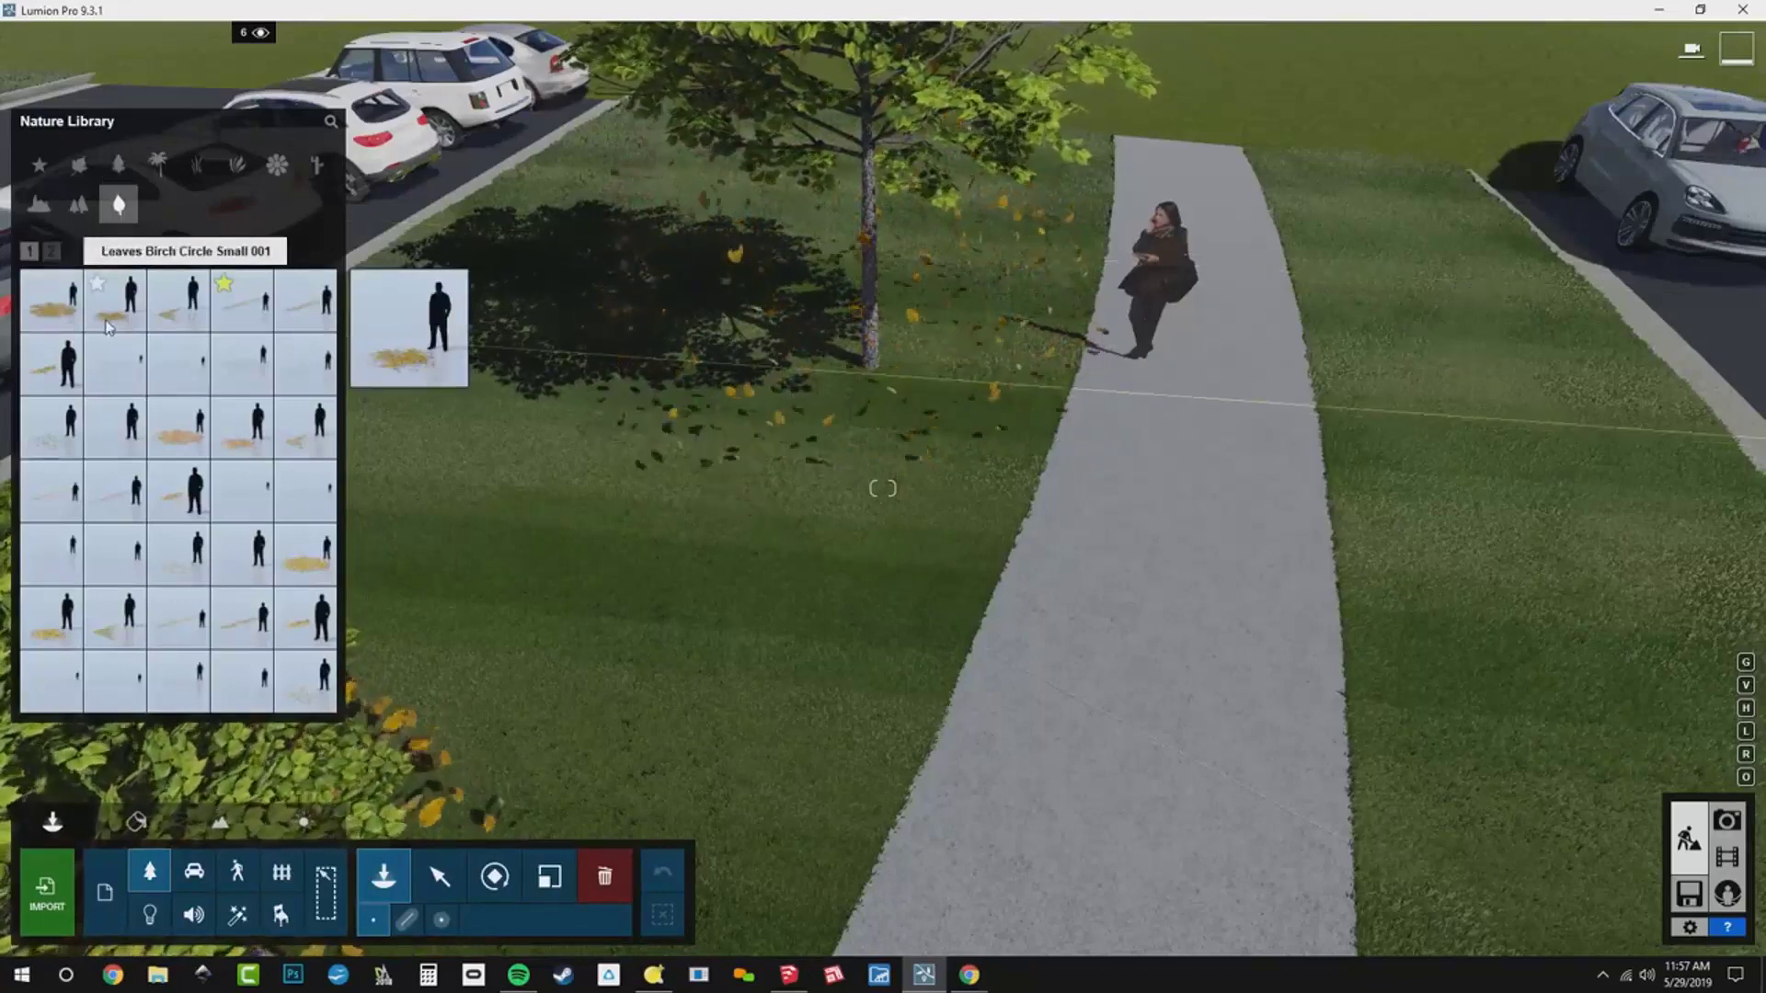
- Place the larger circle of fallen yellow leaves around the trunk of the large tree beside the walkway
left_click(114, 300)
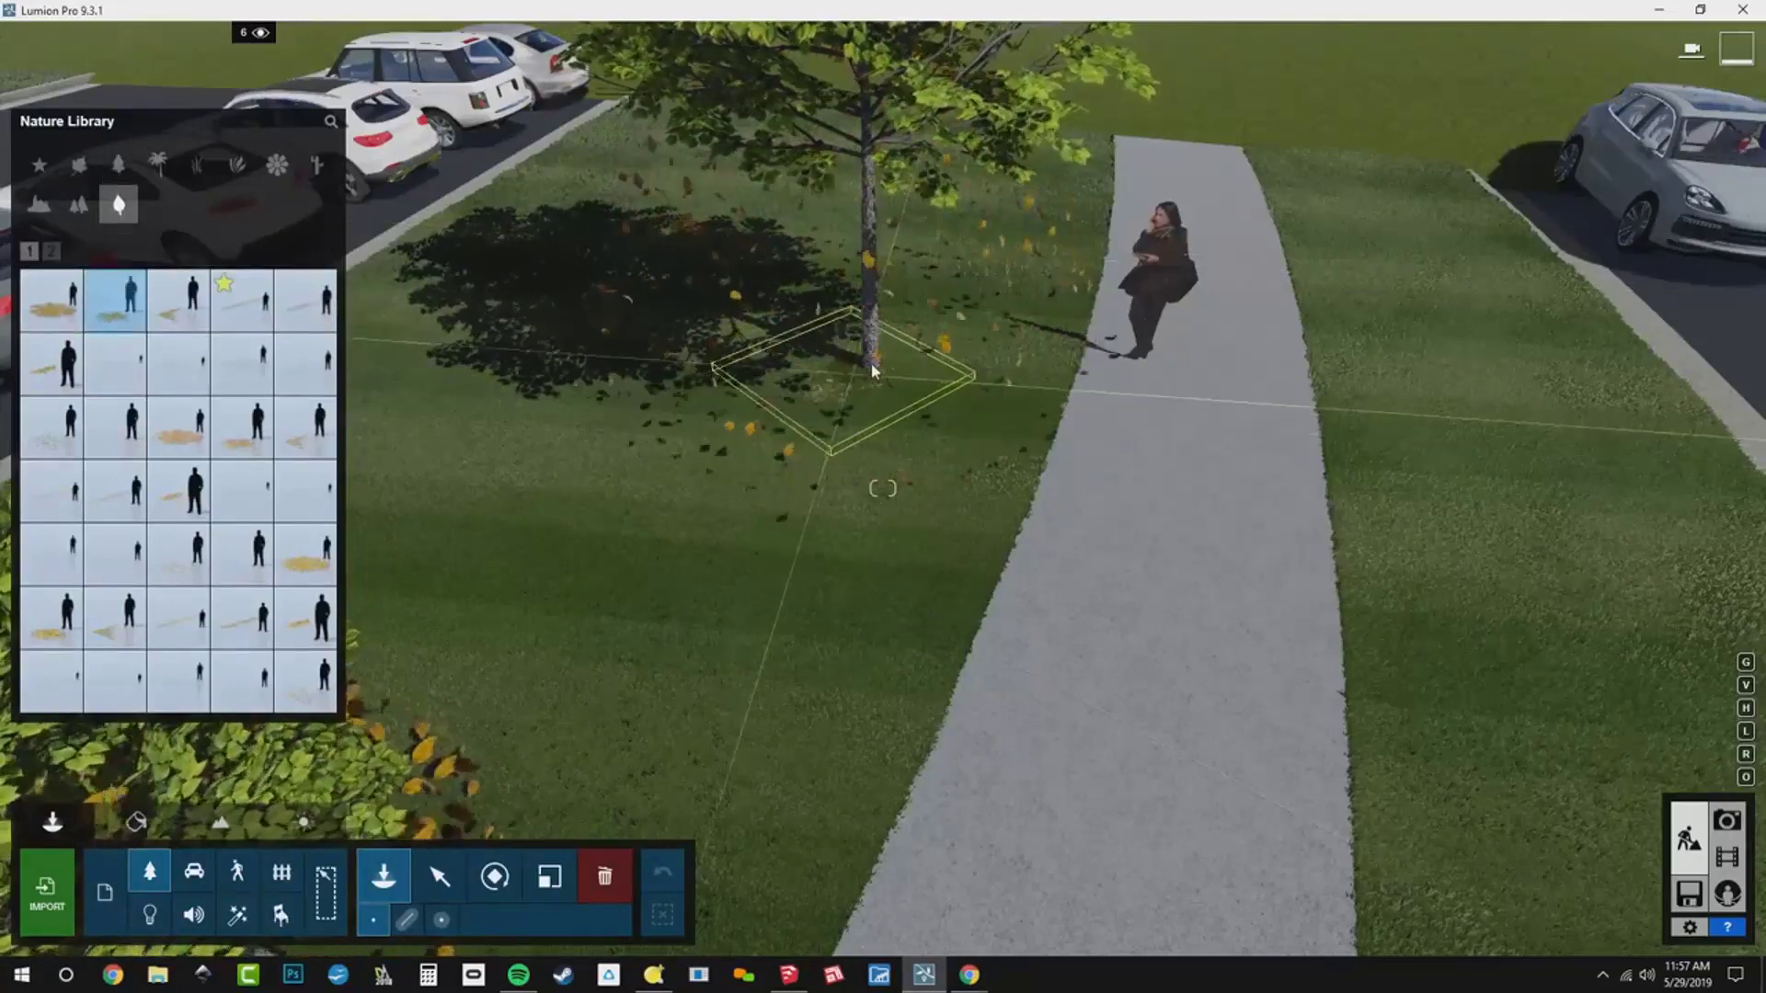
left_click(53, 300)
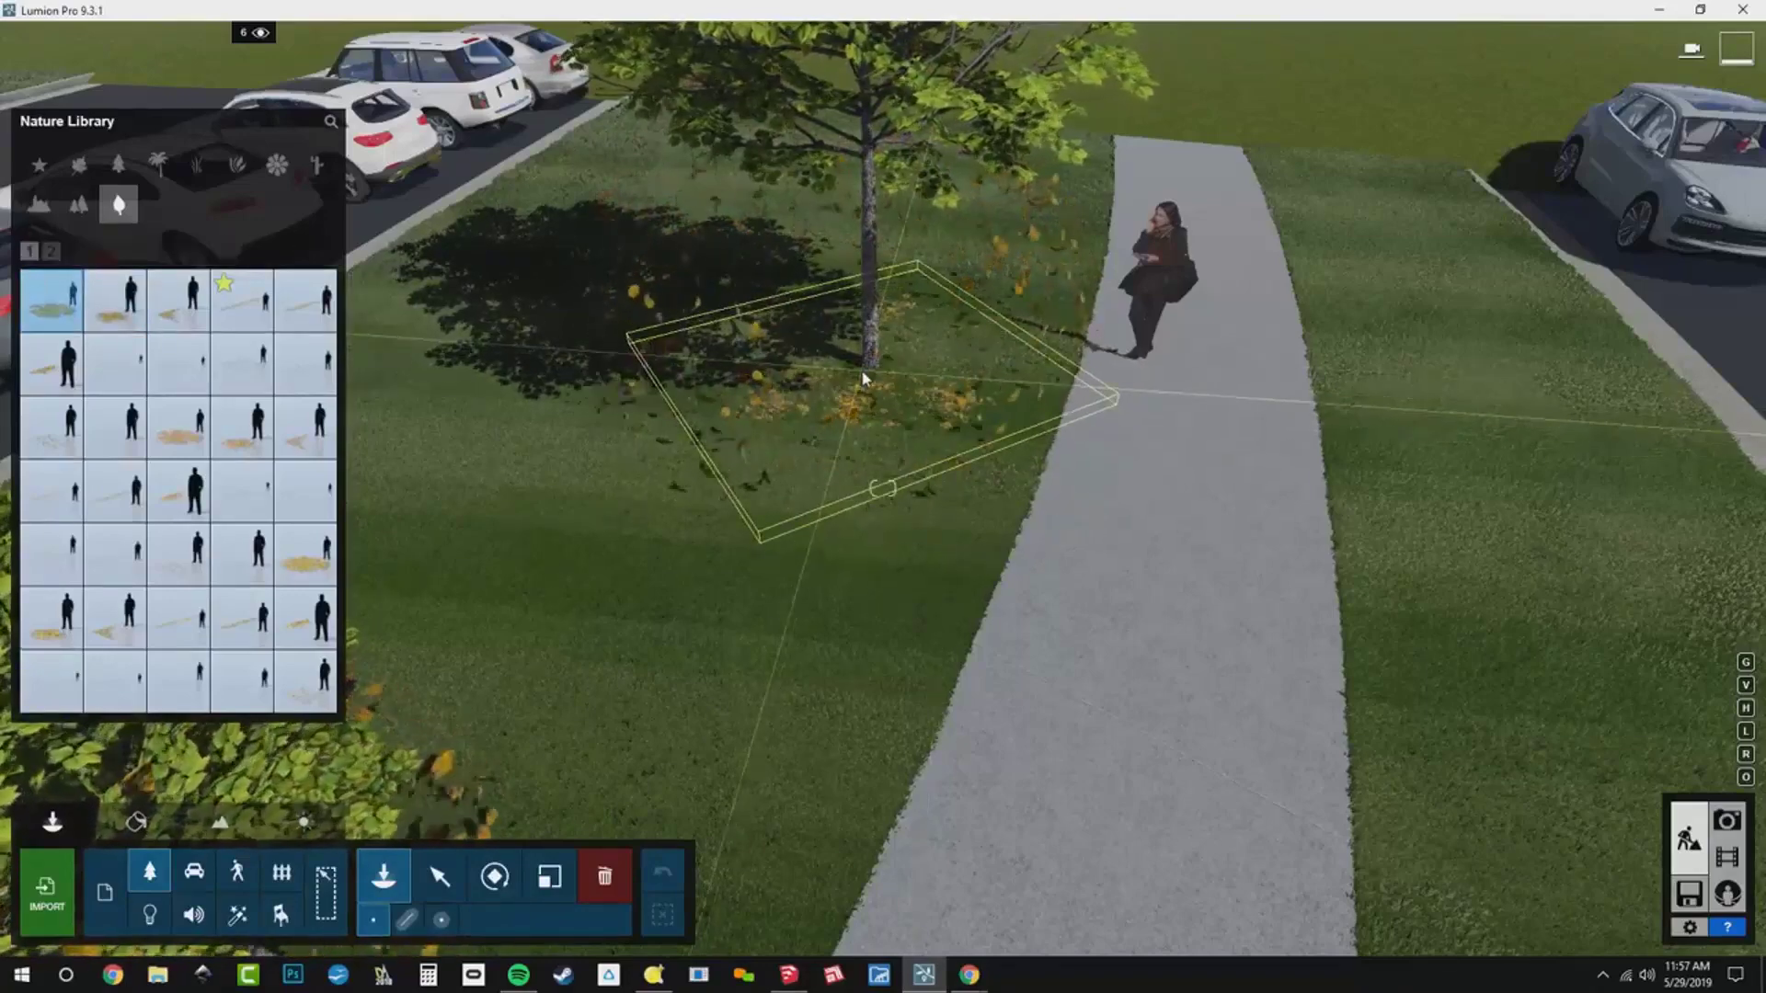
key("w")
key("s")
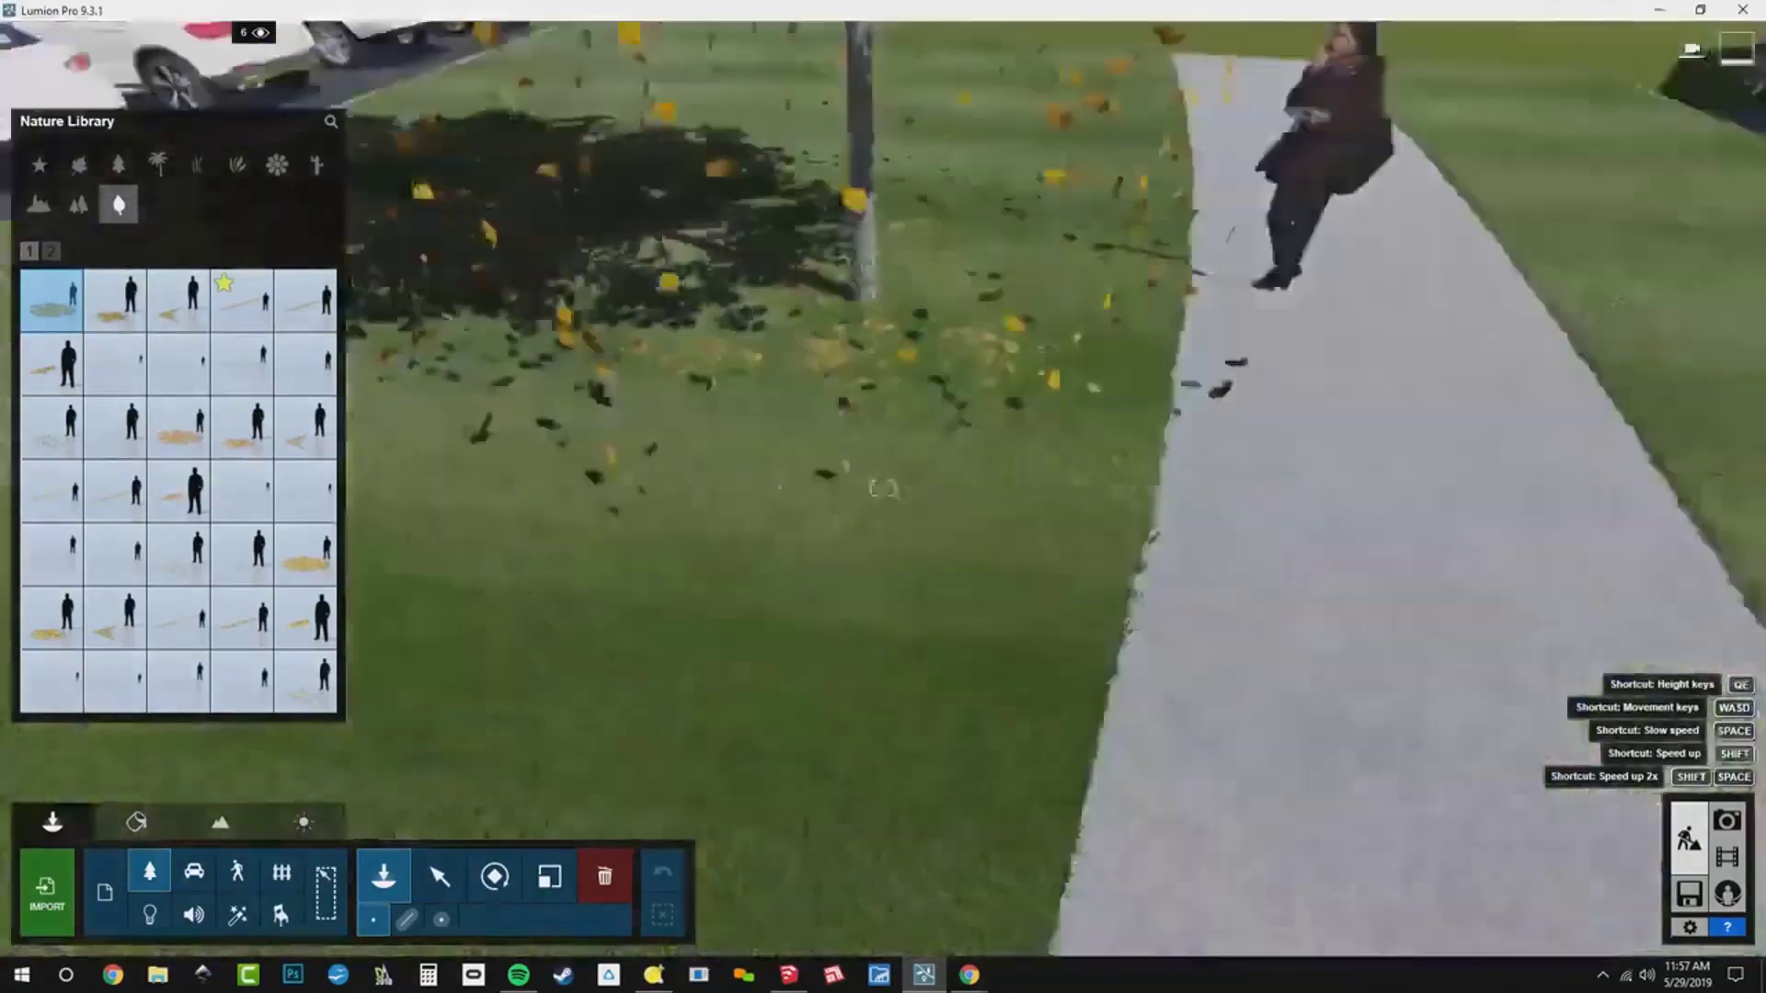
right_click_drag(867, 438, 865, 375)
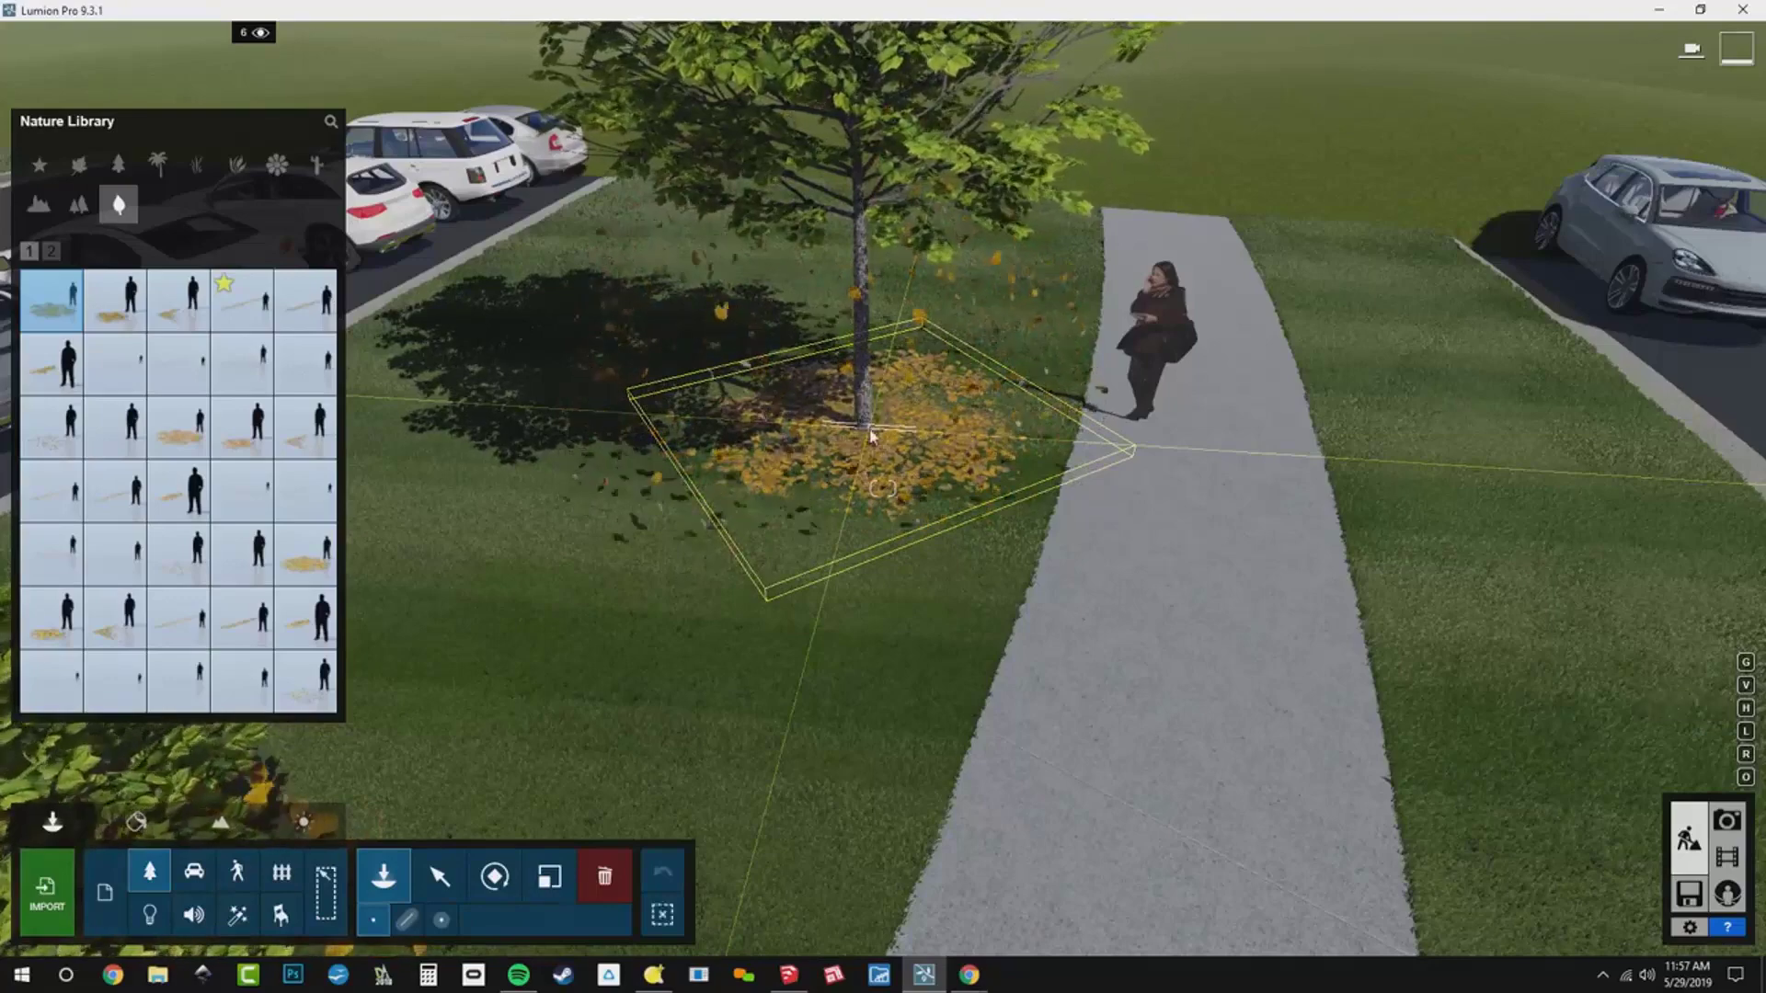
mouse_move(865, 425)
right_mouse_down()
mouse_move(717, 497)
mouse_move(542, 464)
mouse_move(515, 589)
mouse_move(871, 488)
mouse_move(871, 429)
right_mouse_up()
- Place the same fallen-leaves circle under the small tree between the walkway and the parking area
key("w")
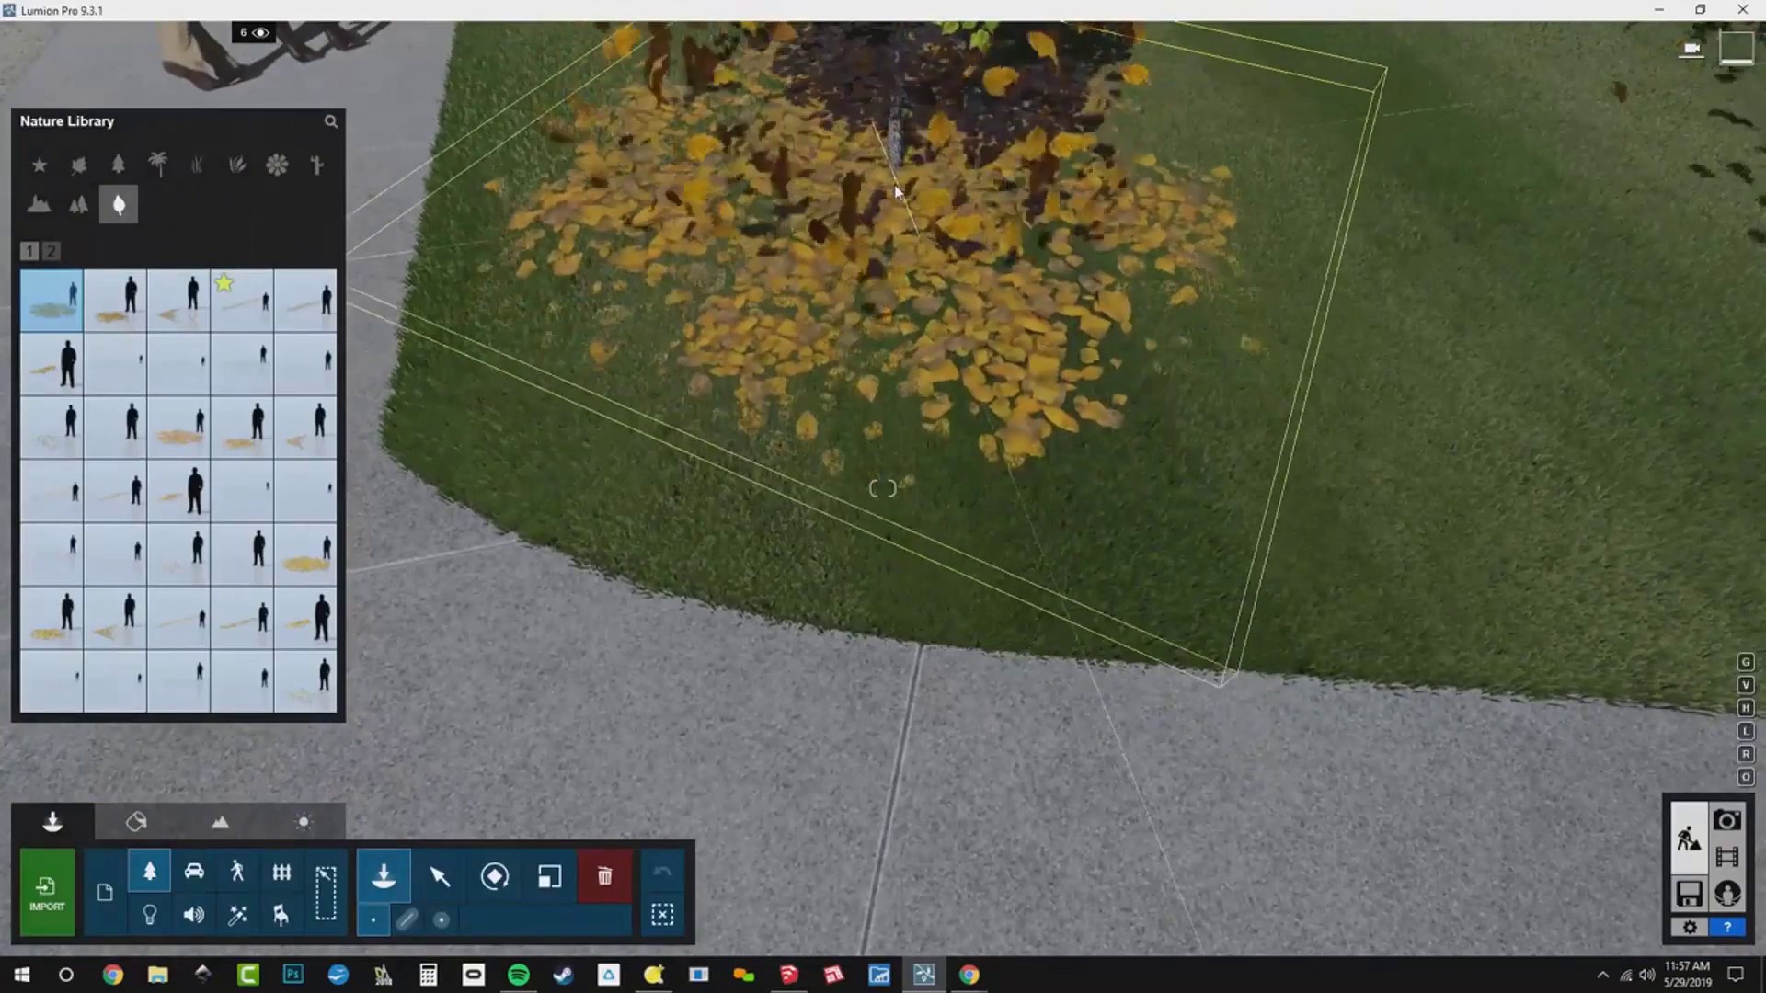
left_click(898, 192)
key("s")
right_click_drag(883, 487, 938, 368)
key("e")
key("a")
key("a")
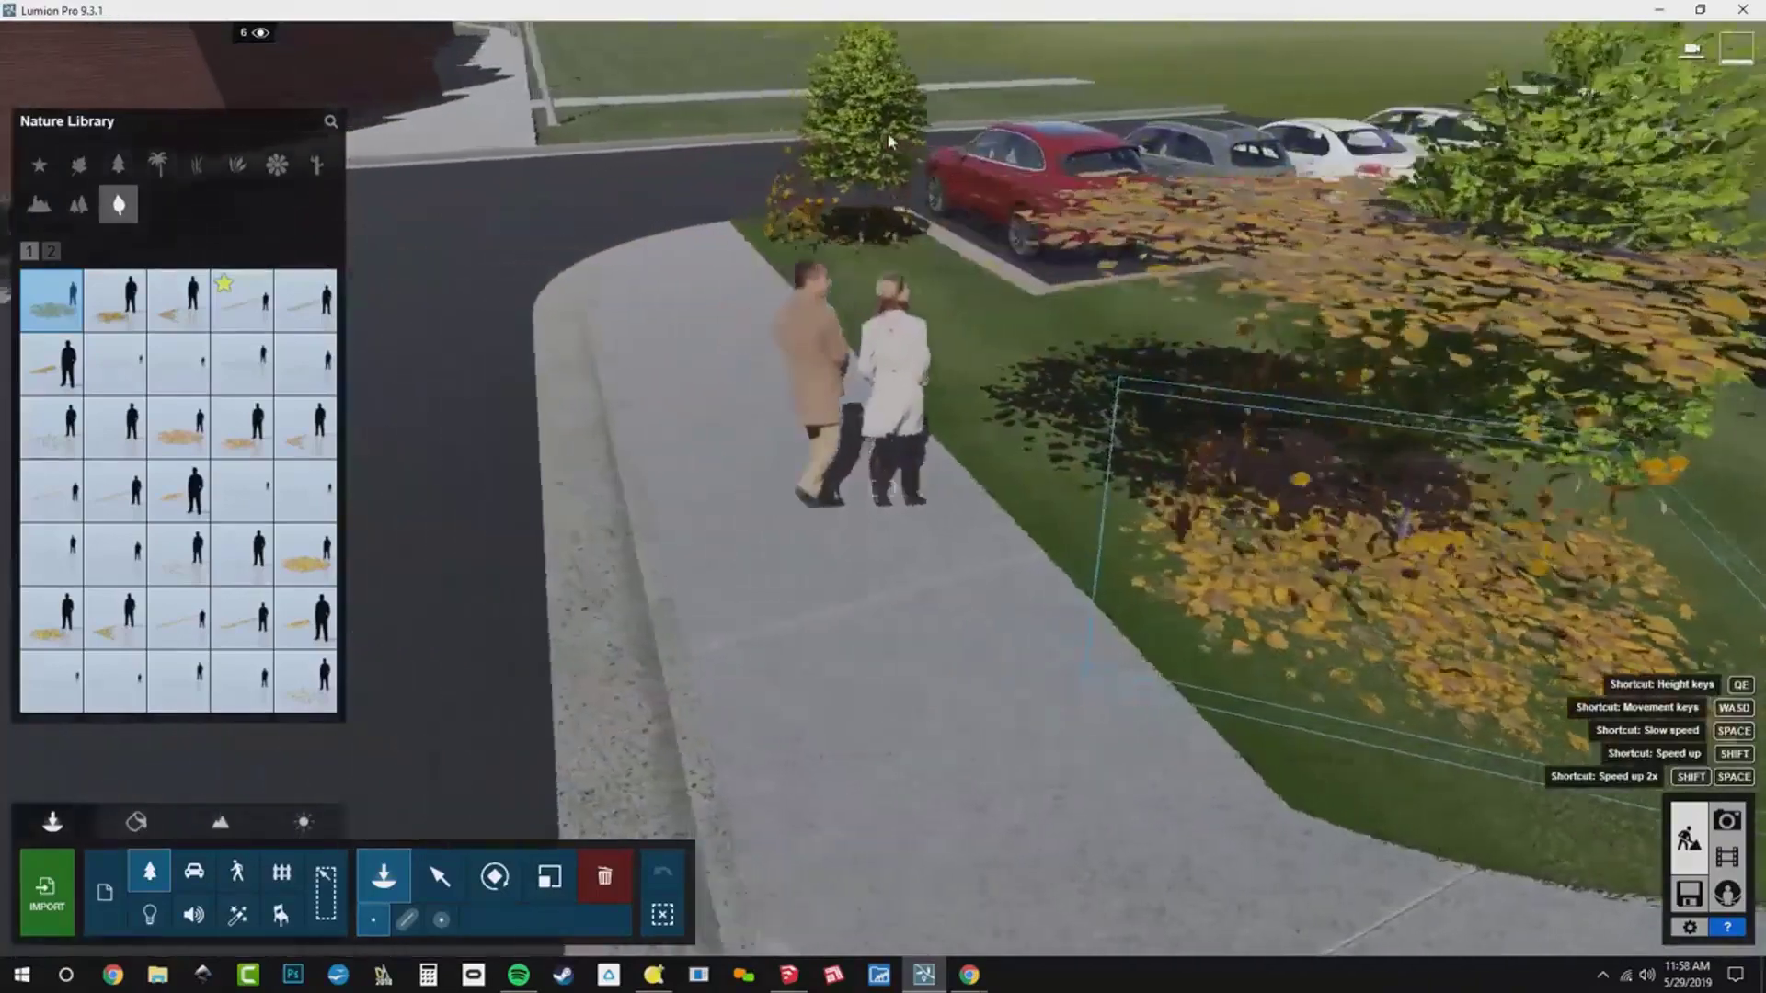
- Place the same leaf circles under the small tree by the red car, the building-corner tree and the small tree near the crosswalk
right_click_drag(901, 256, 883, 488)
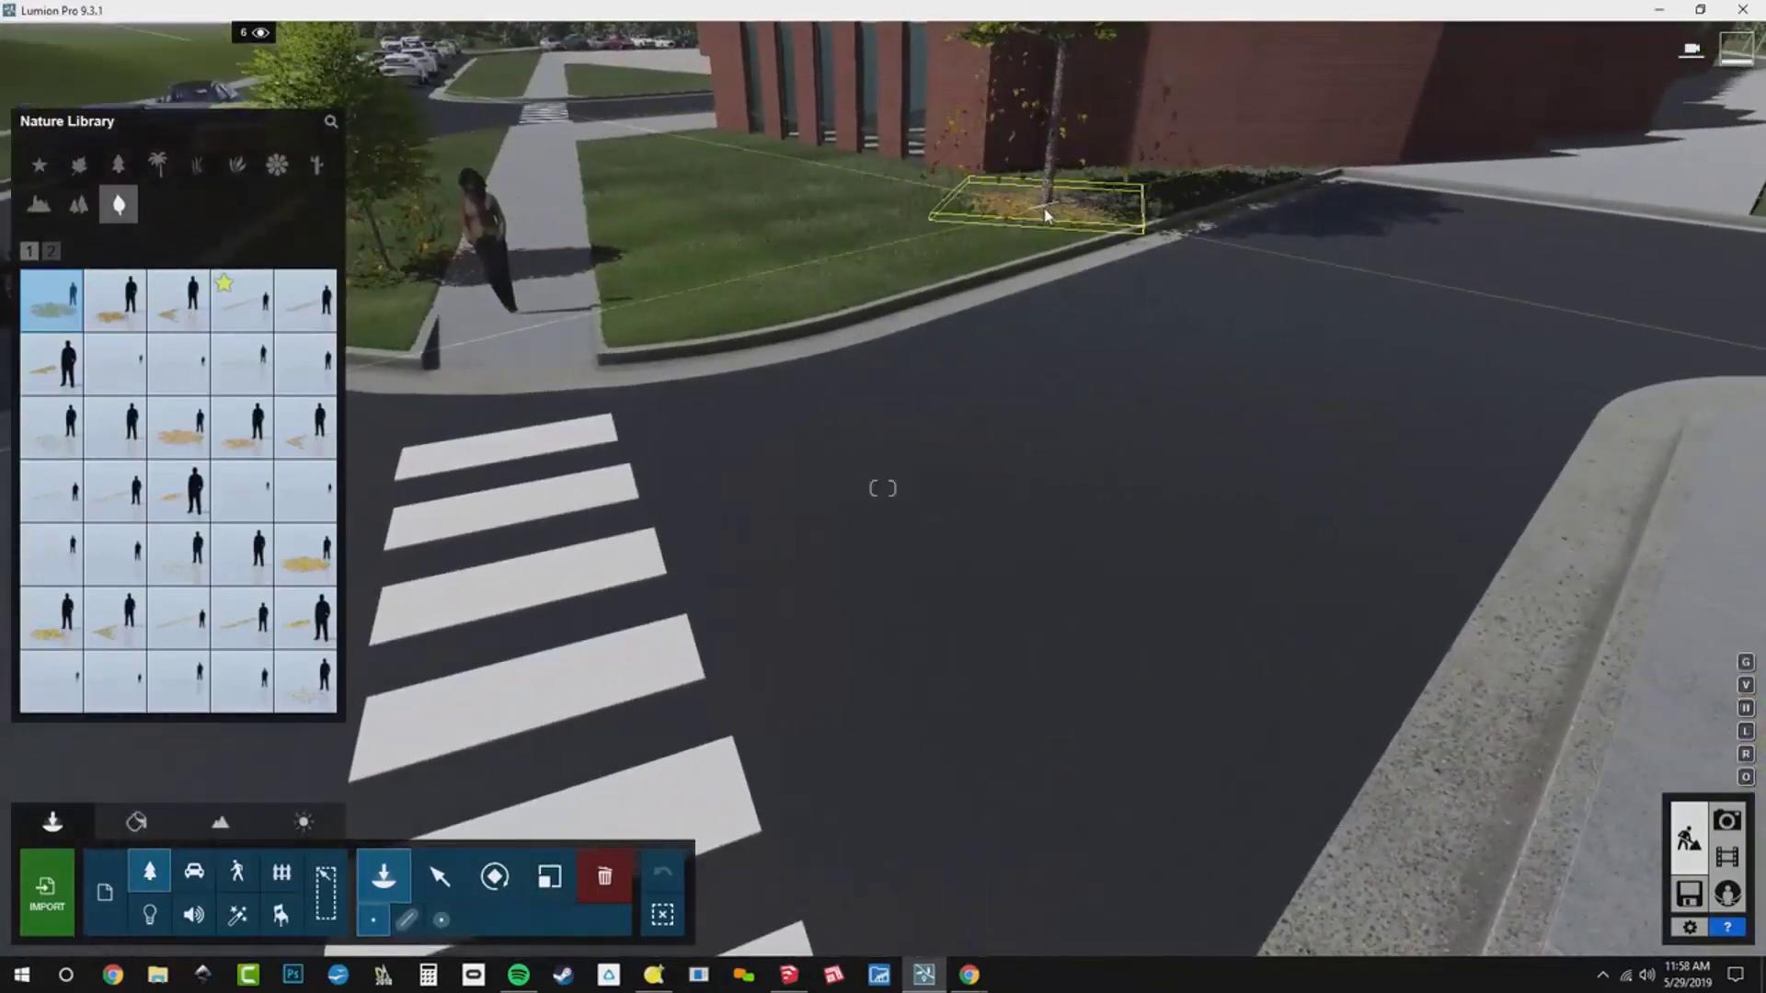
right_click_drag(1046, 214, 720, 225)
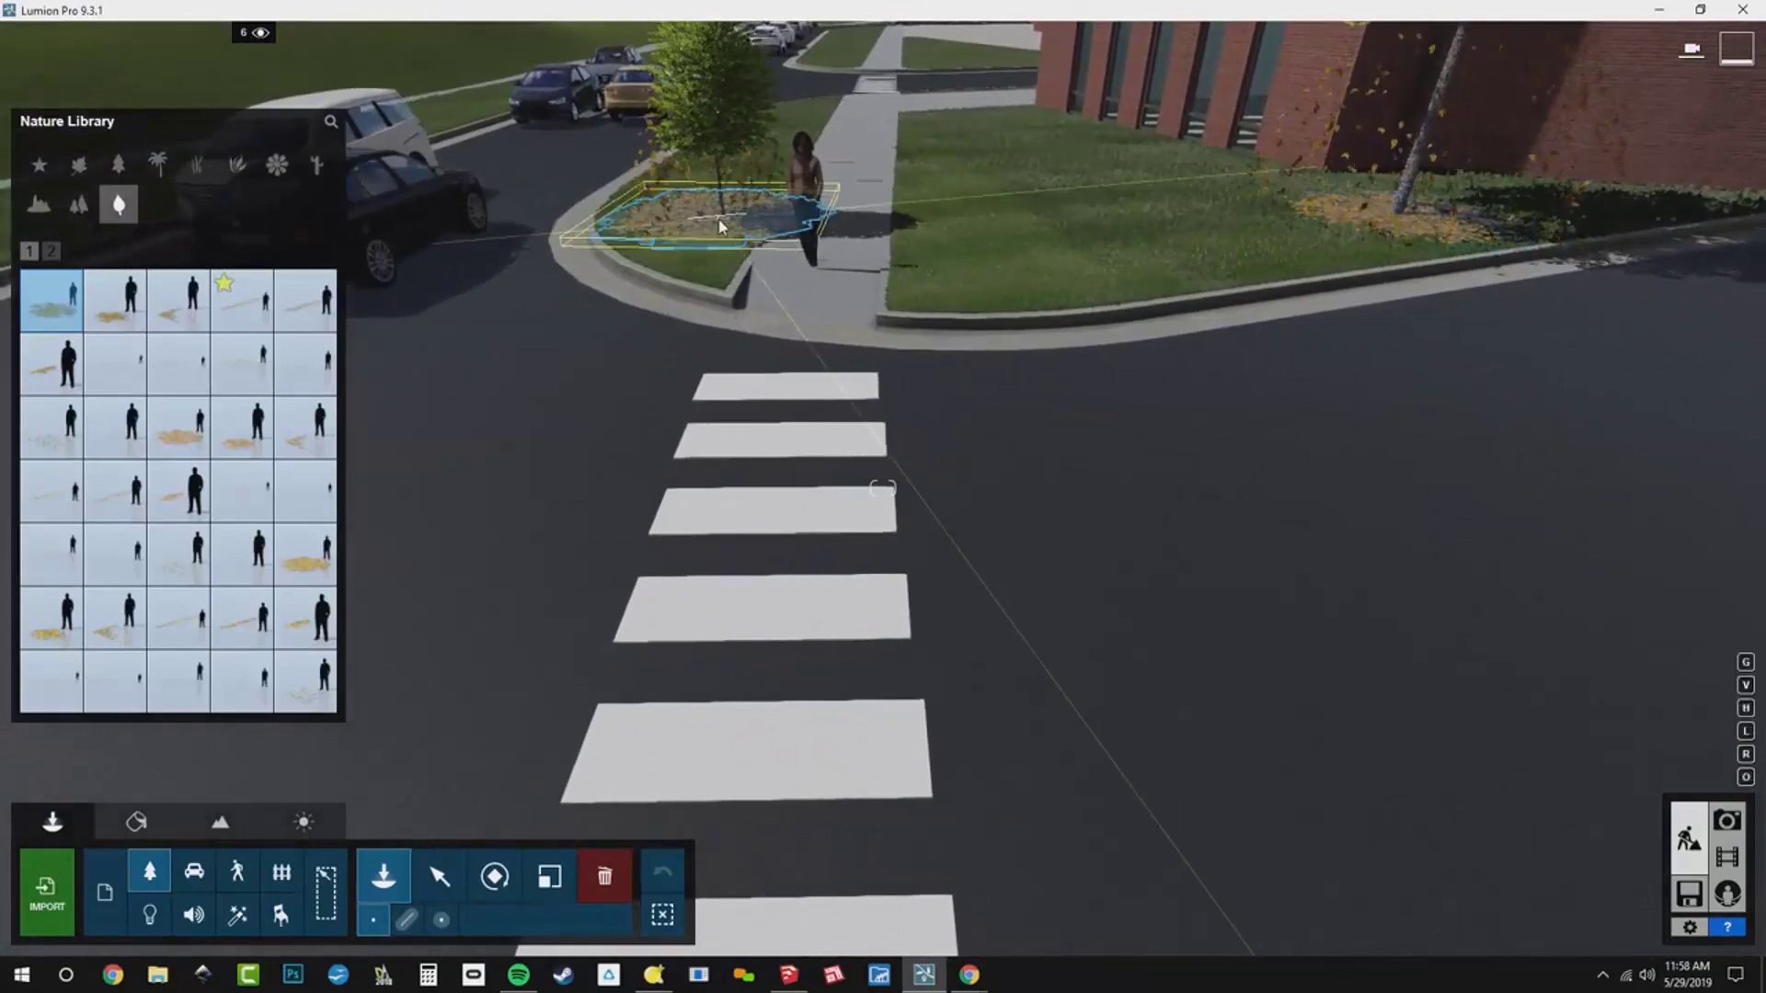
left_click(721, 226)
right_click_drag(717, 474, 883, 487)
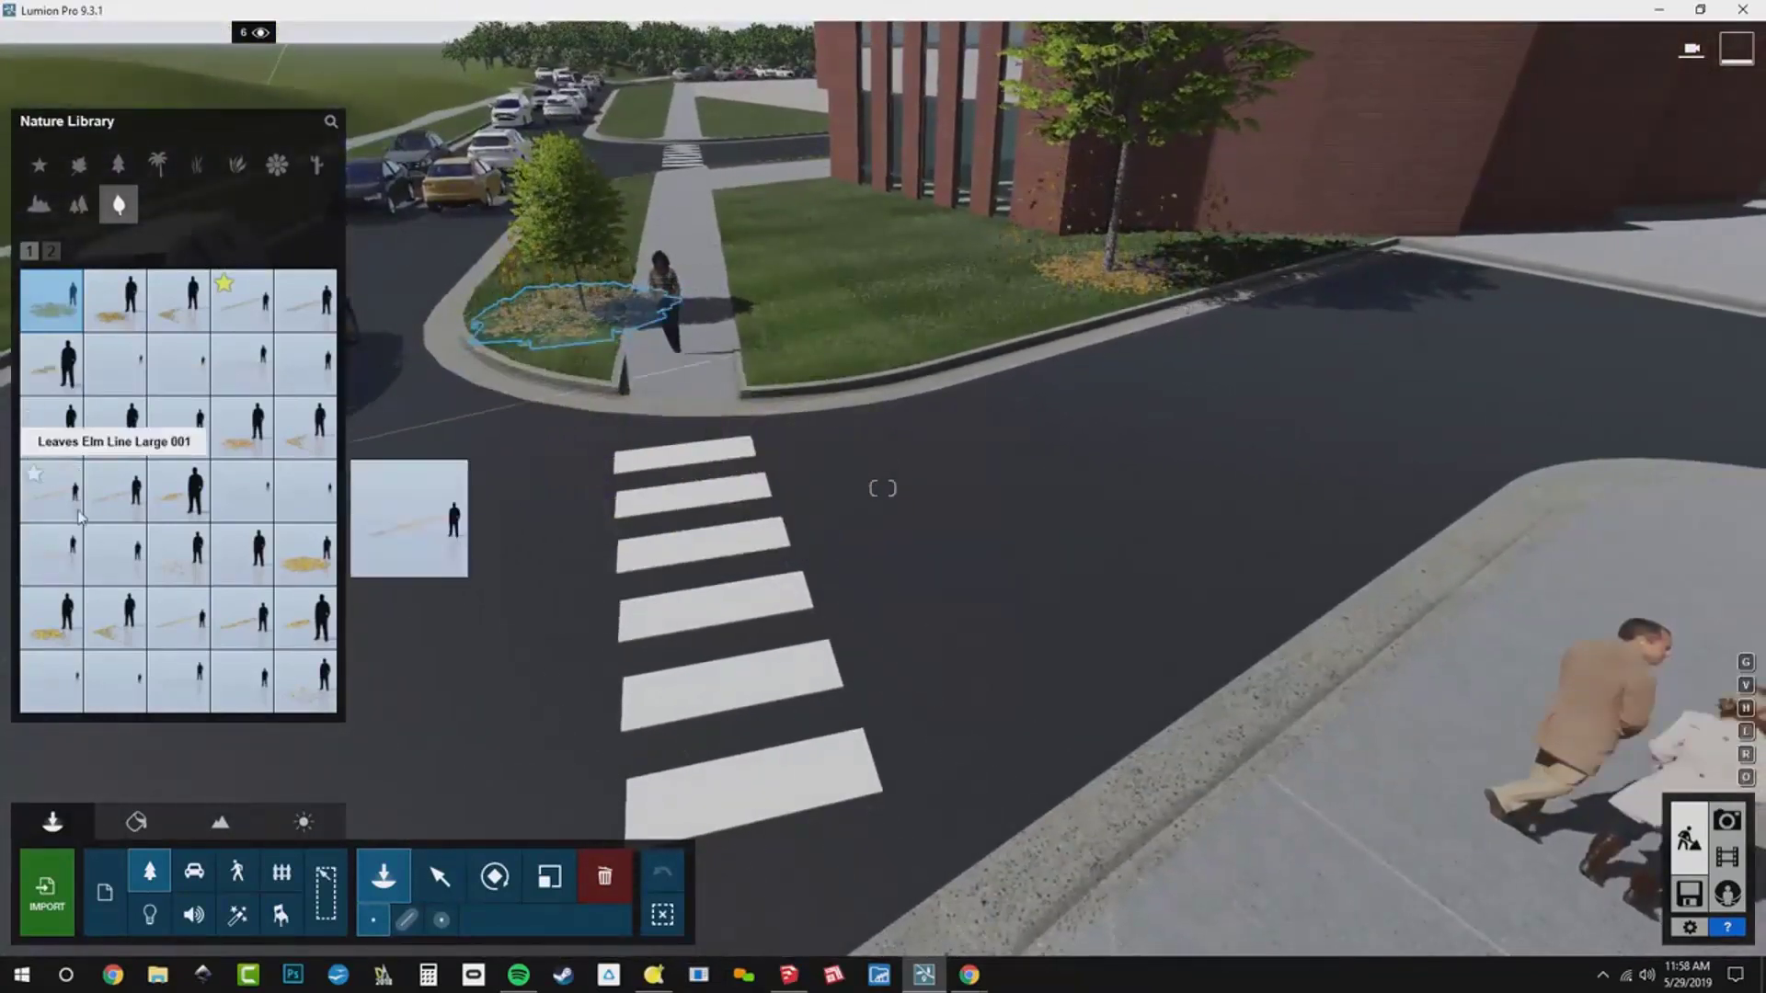
- Place a Leaves Elm Line Large 001 strip along the road curb near the parked cars and rotate it to follow the curb
left_click(54, 511)
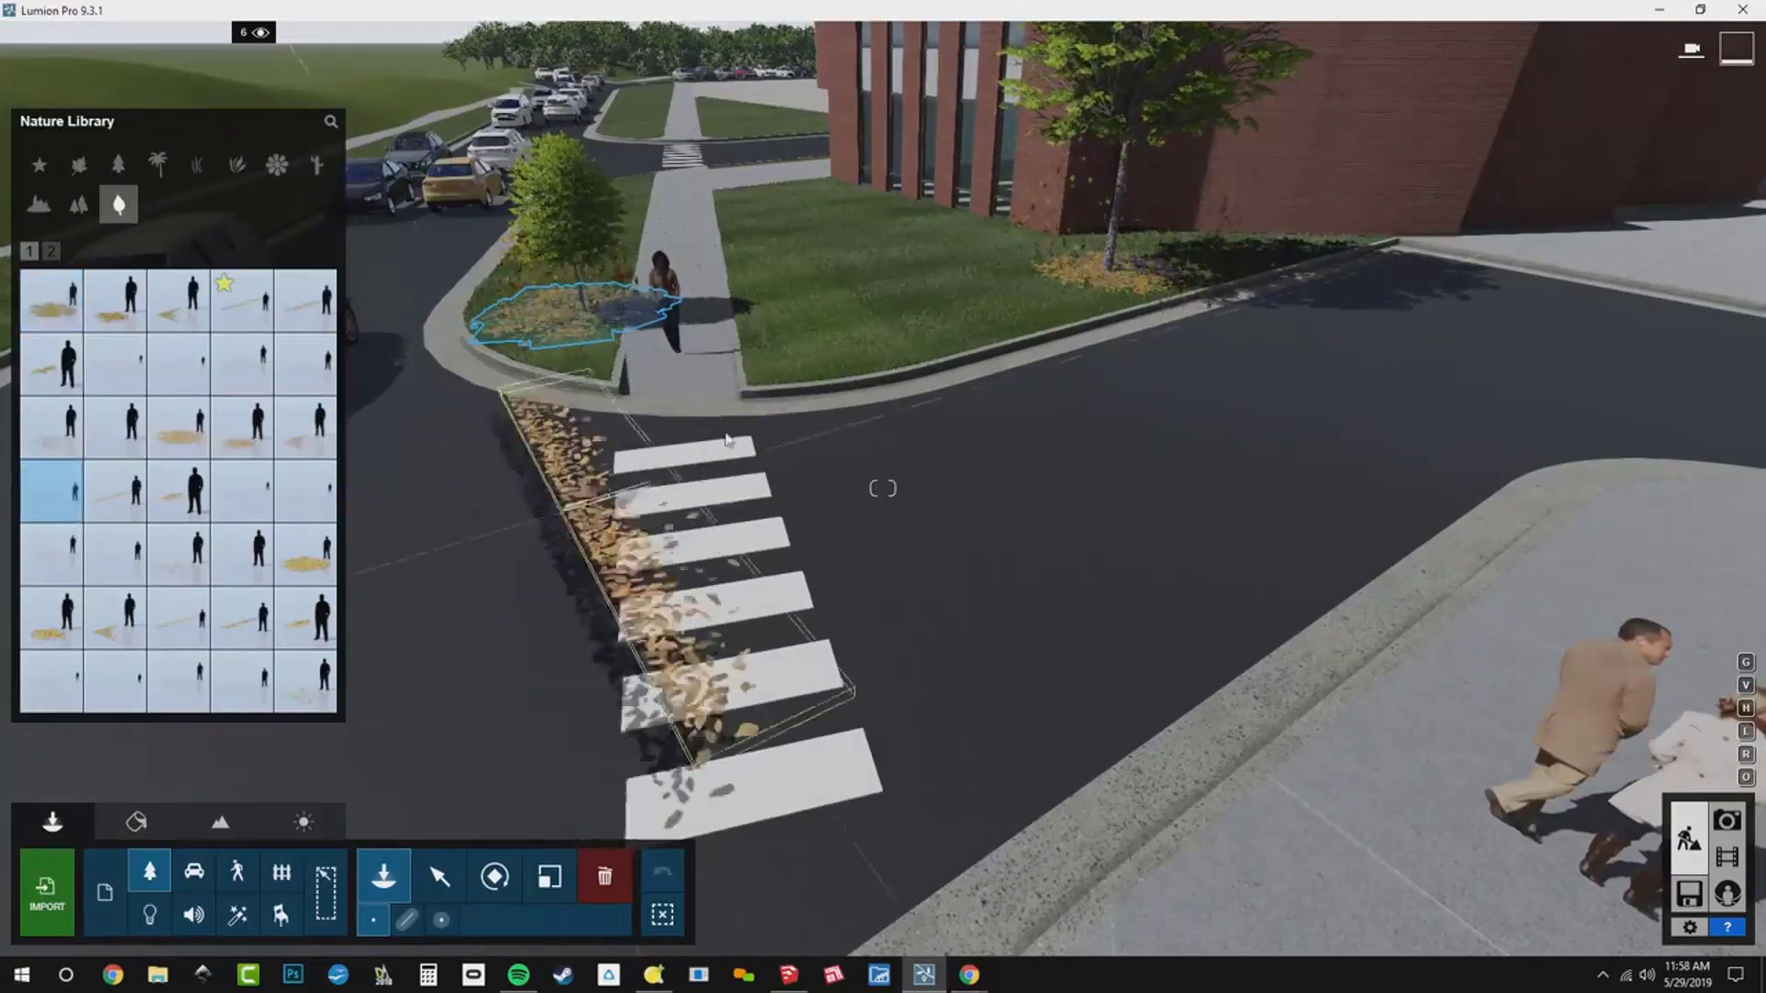
key("s")
key("s")
right_click_drag(745, 430, 745, 441)
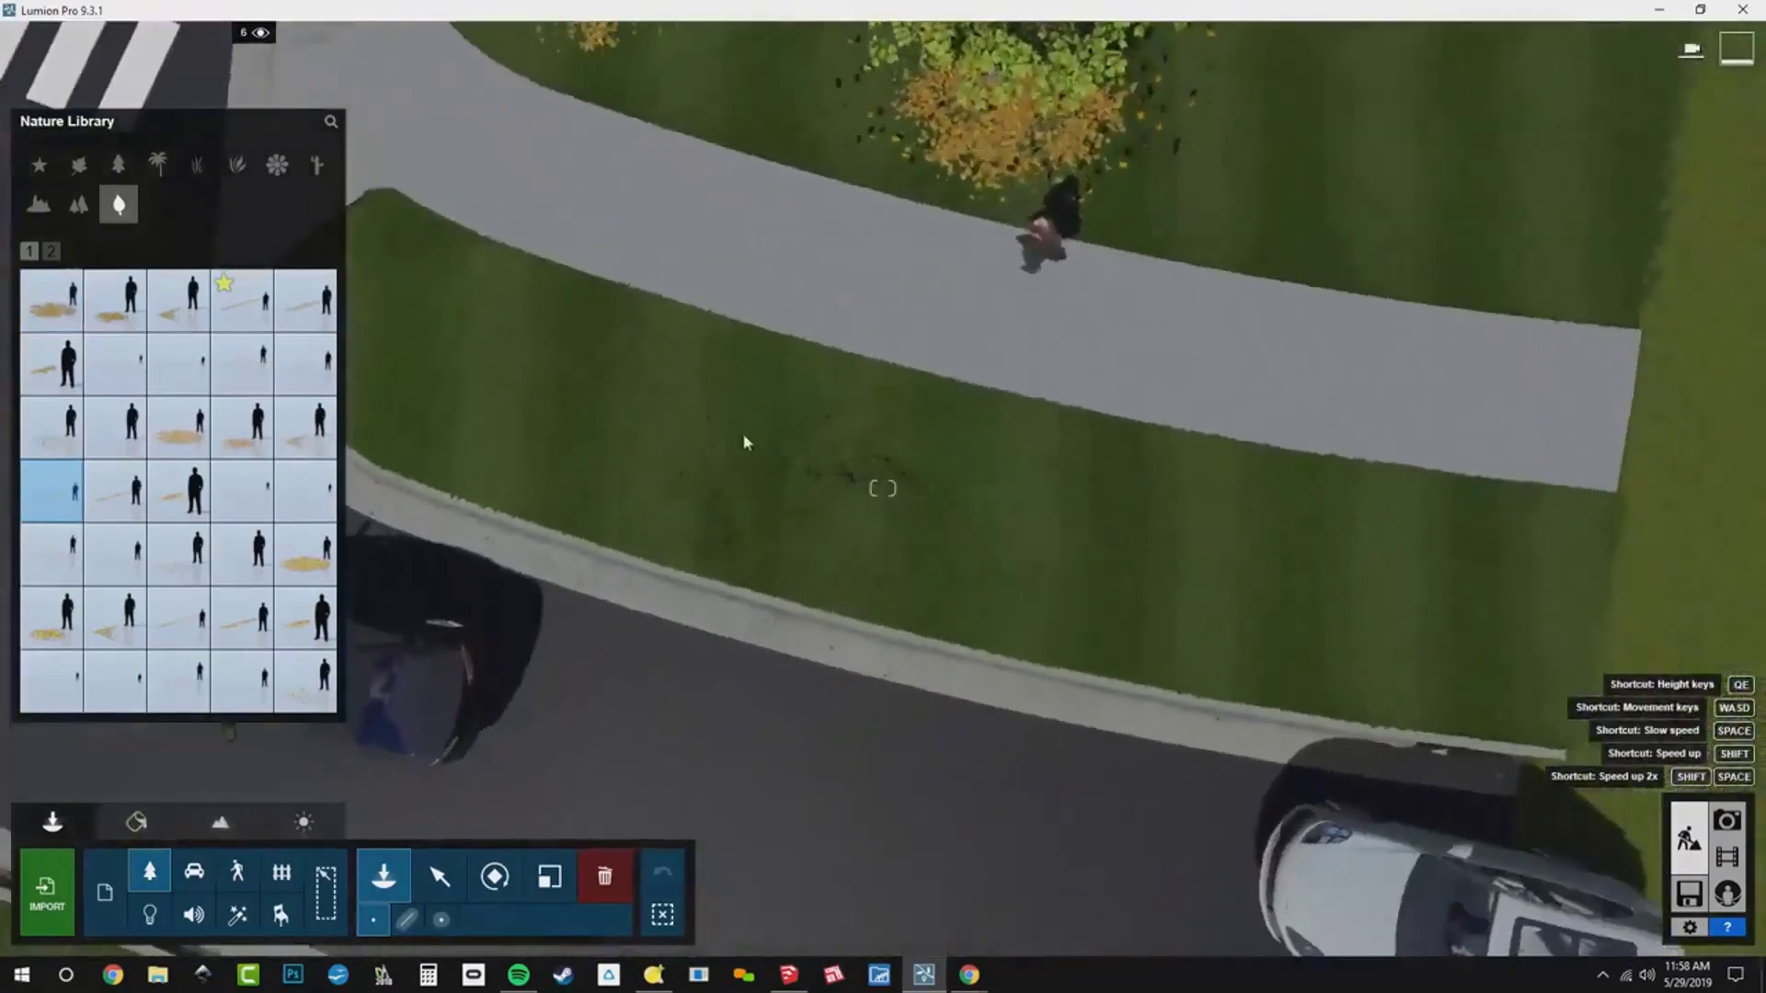
left_click(765, 655)
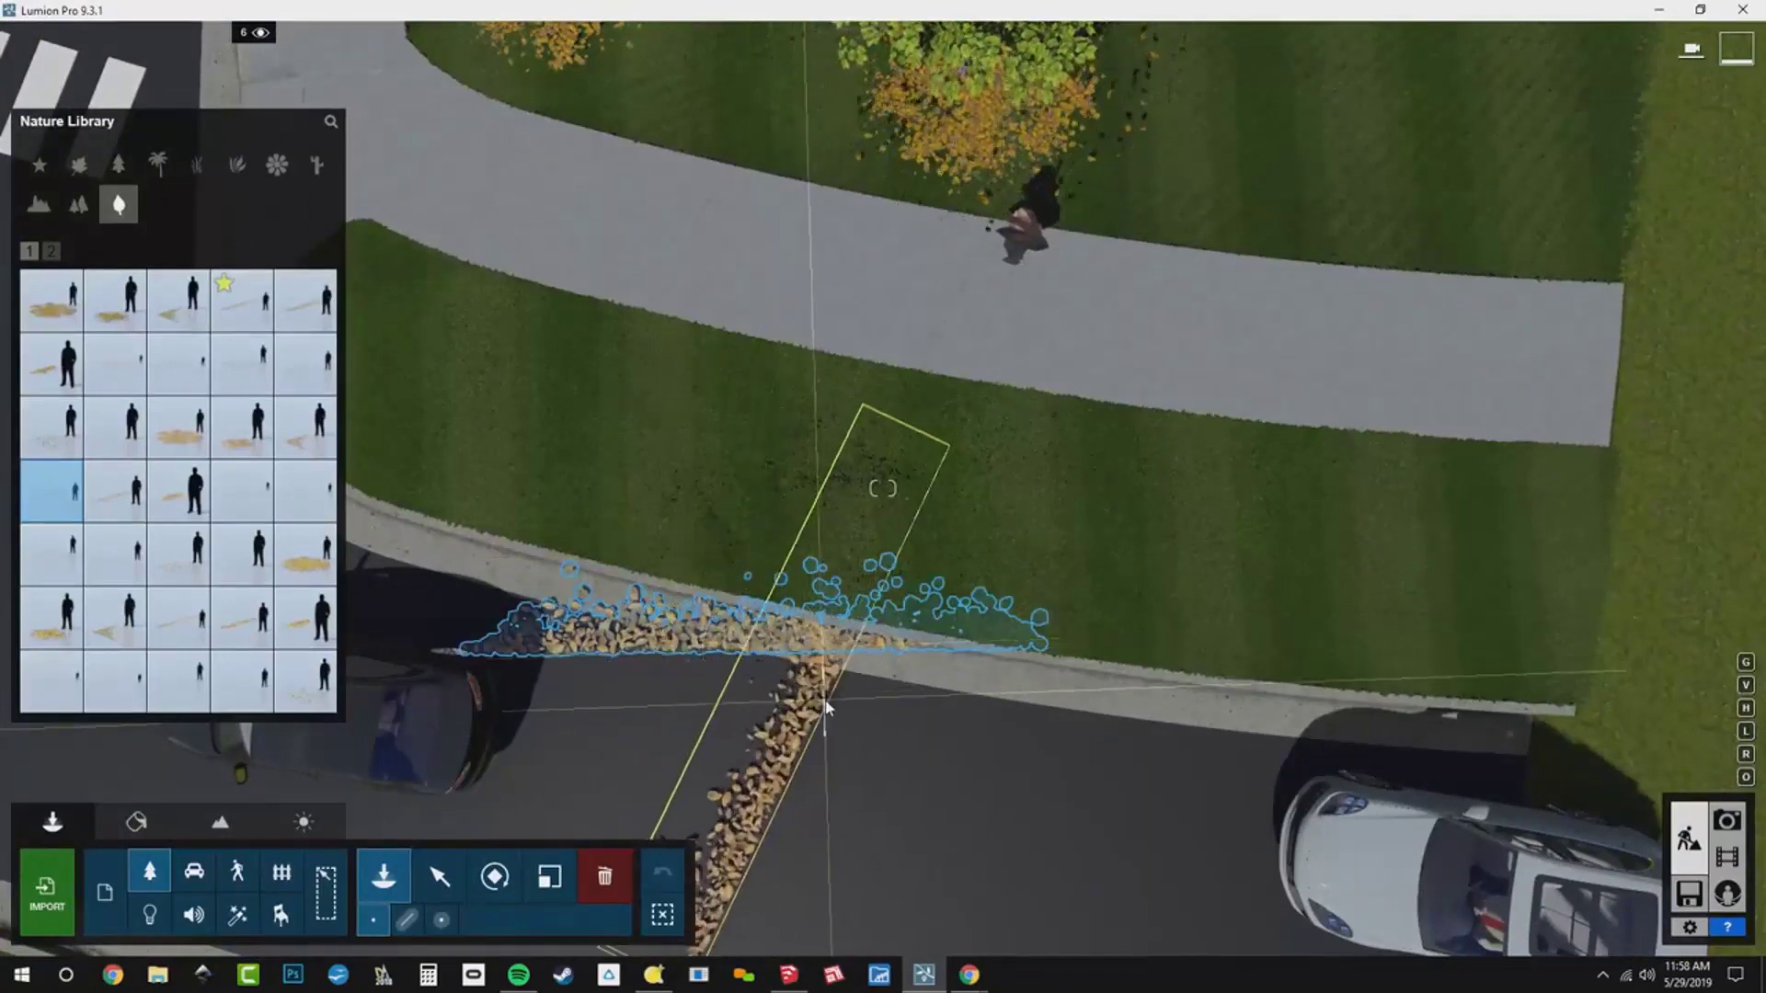
key("Escape")
key("r")
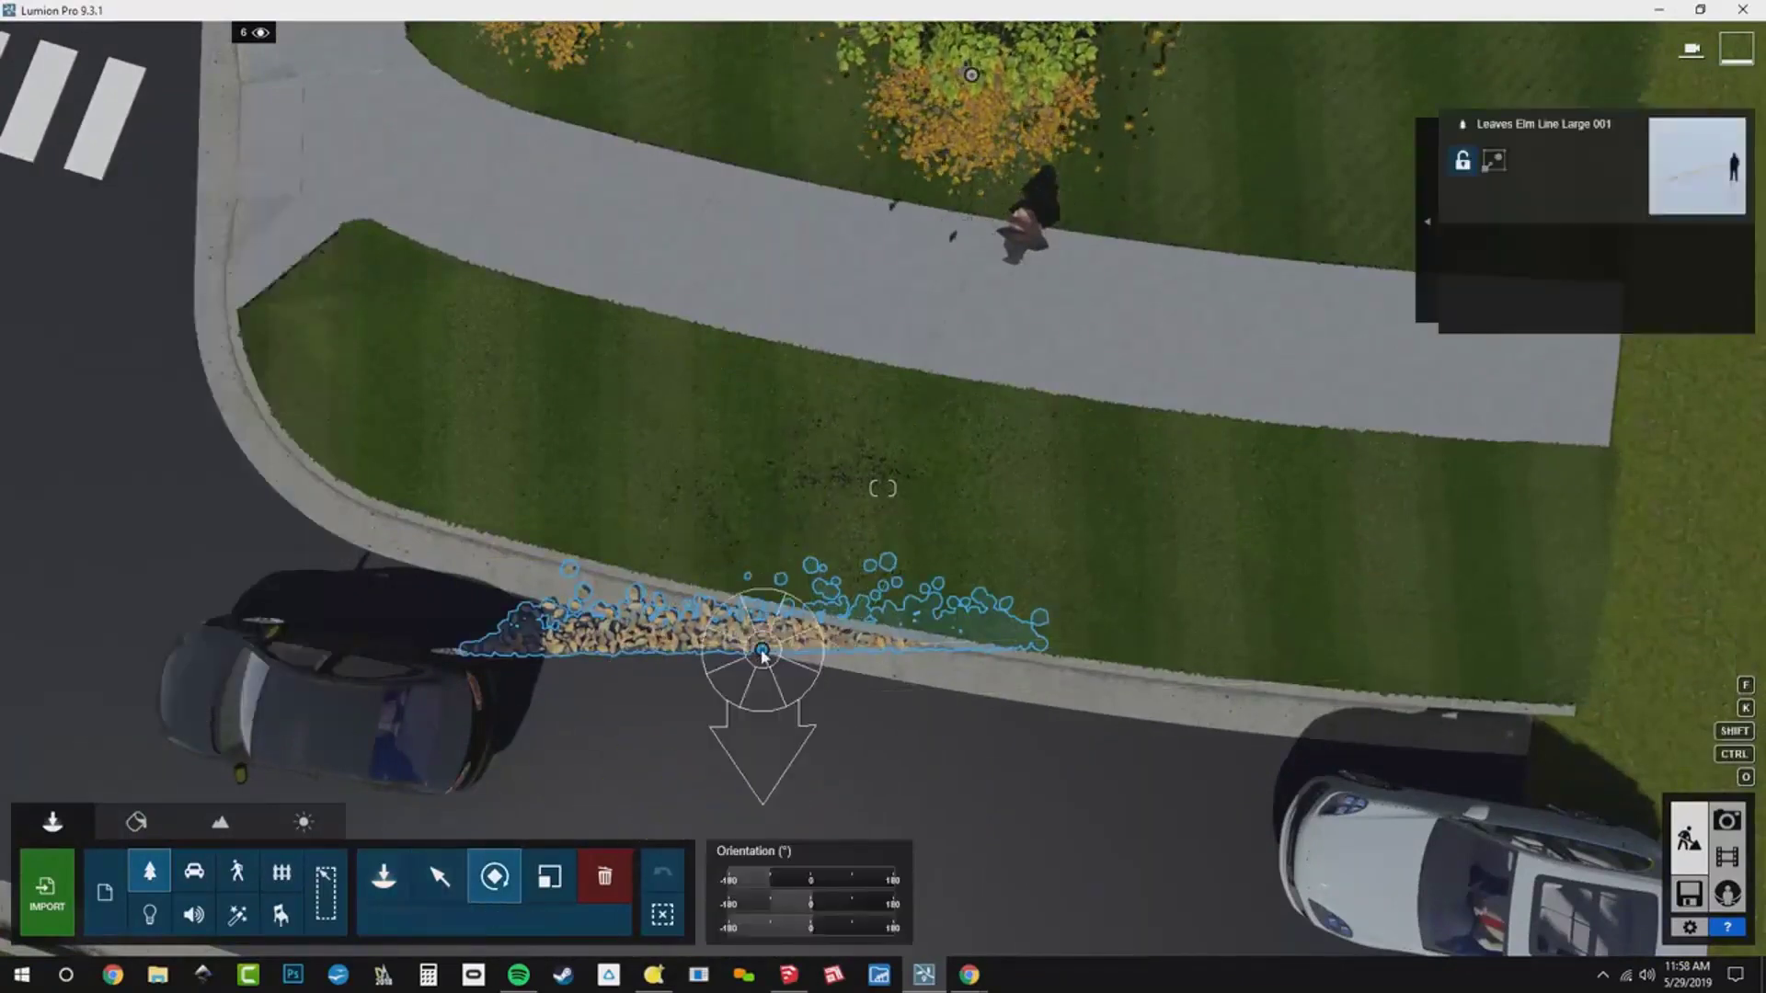
left_click_drag(761, 653, 808, 455)
- Position the leaf strip against the curb, copy it toward the white car, and align the copy with the curb
key("m")
left_click_drag(762, 649, 1211, 577)
key("r")
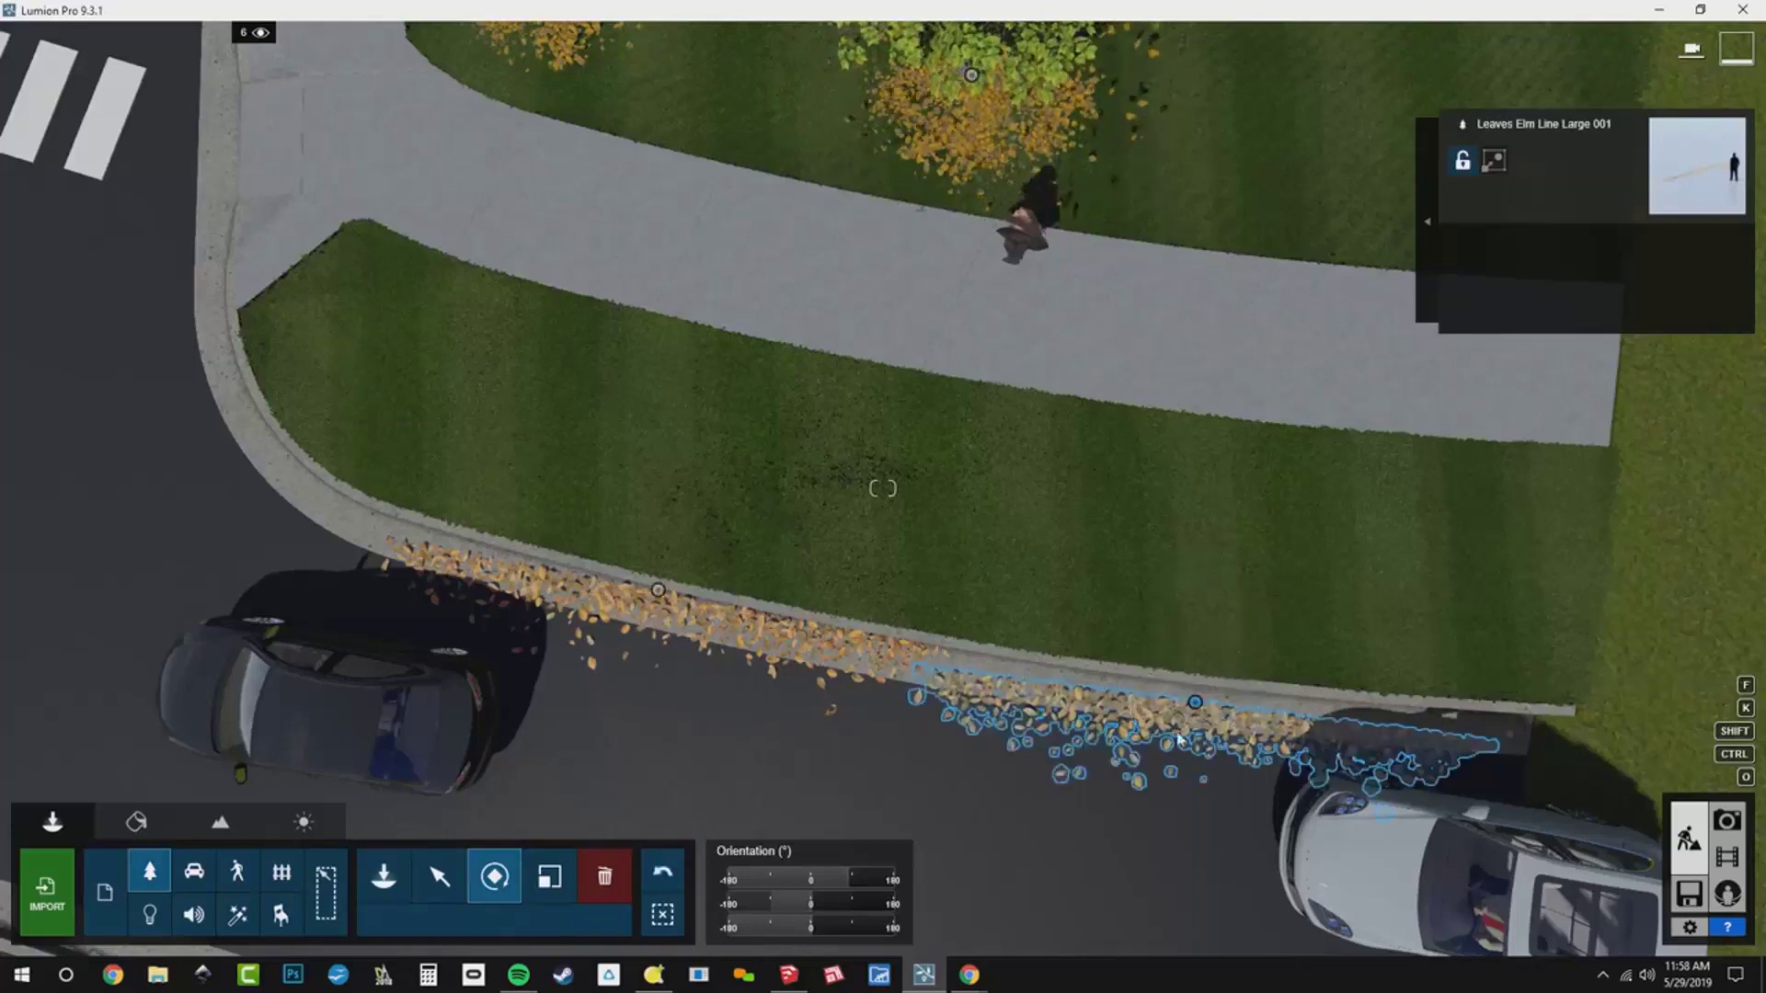
key("m")
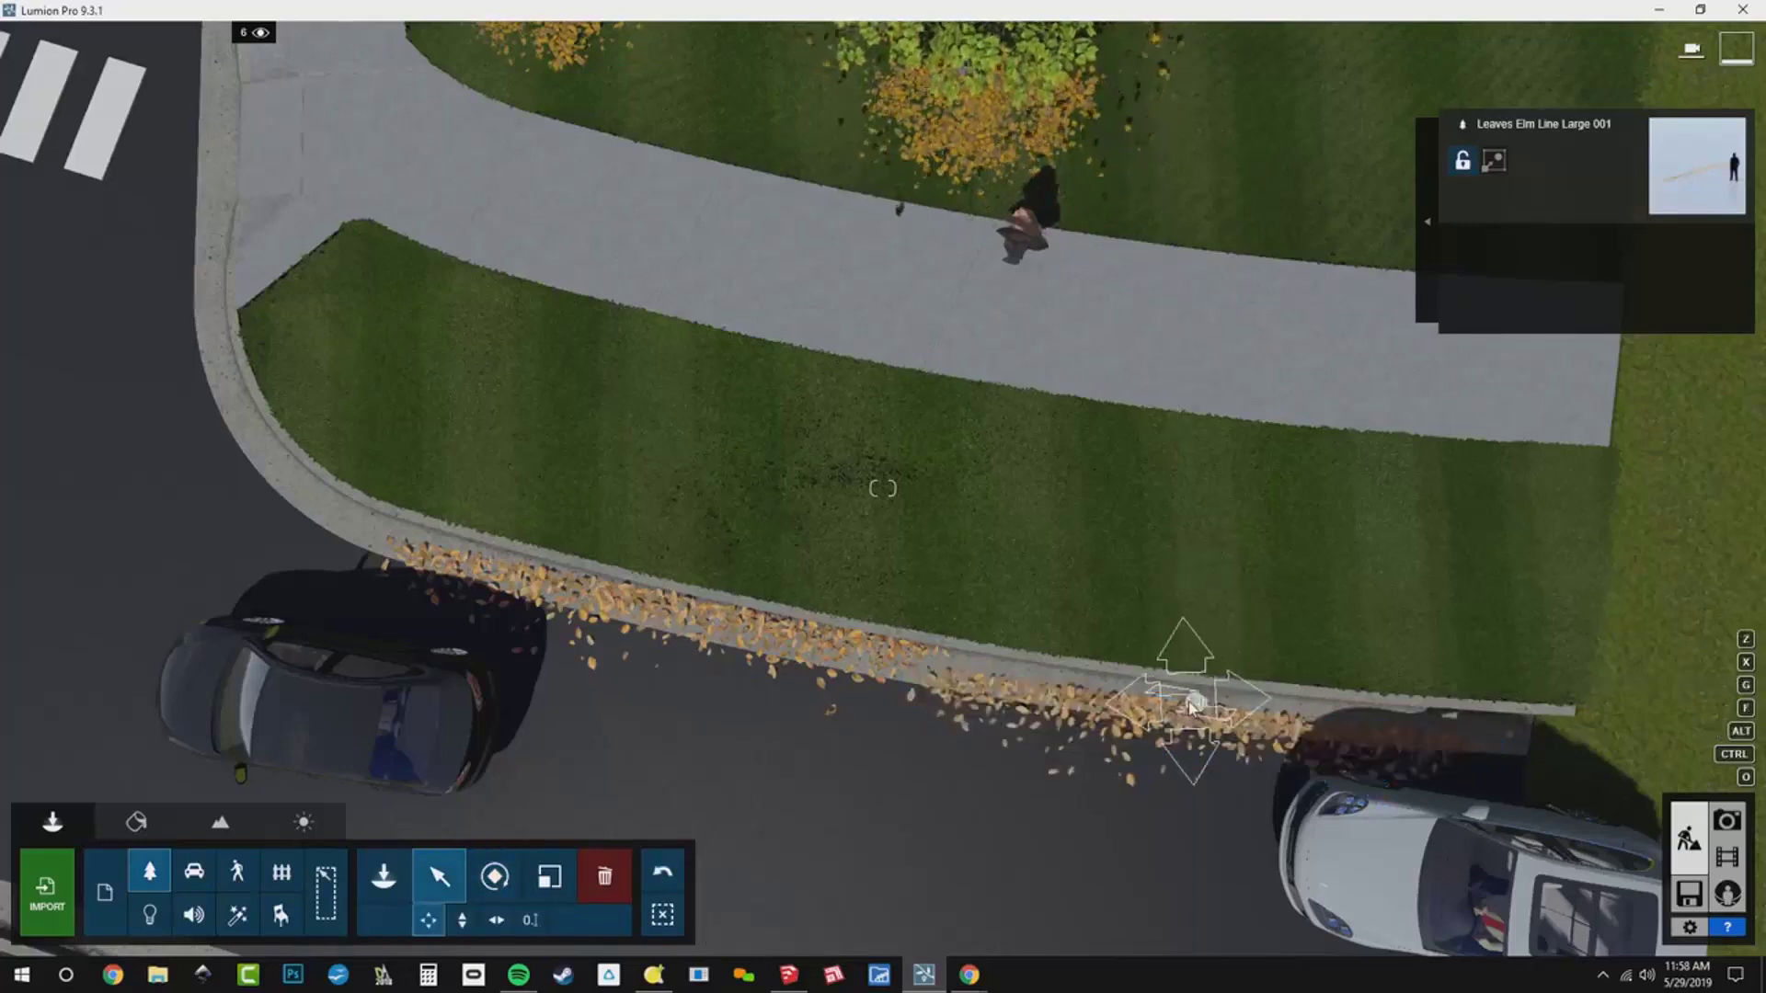
mouse_move(1166, 694)
left_mouse_down()
mouse_move(1165, 667)
mouse_move(1180, 669)
left_mouse_up()
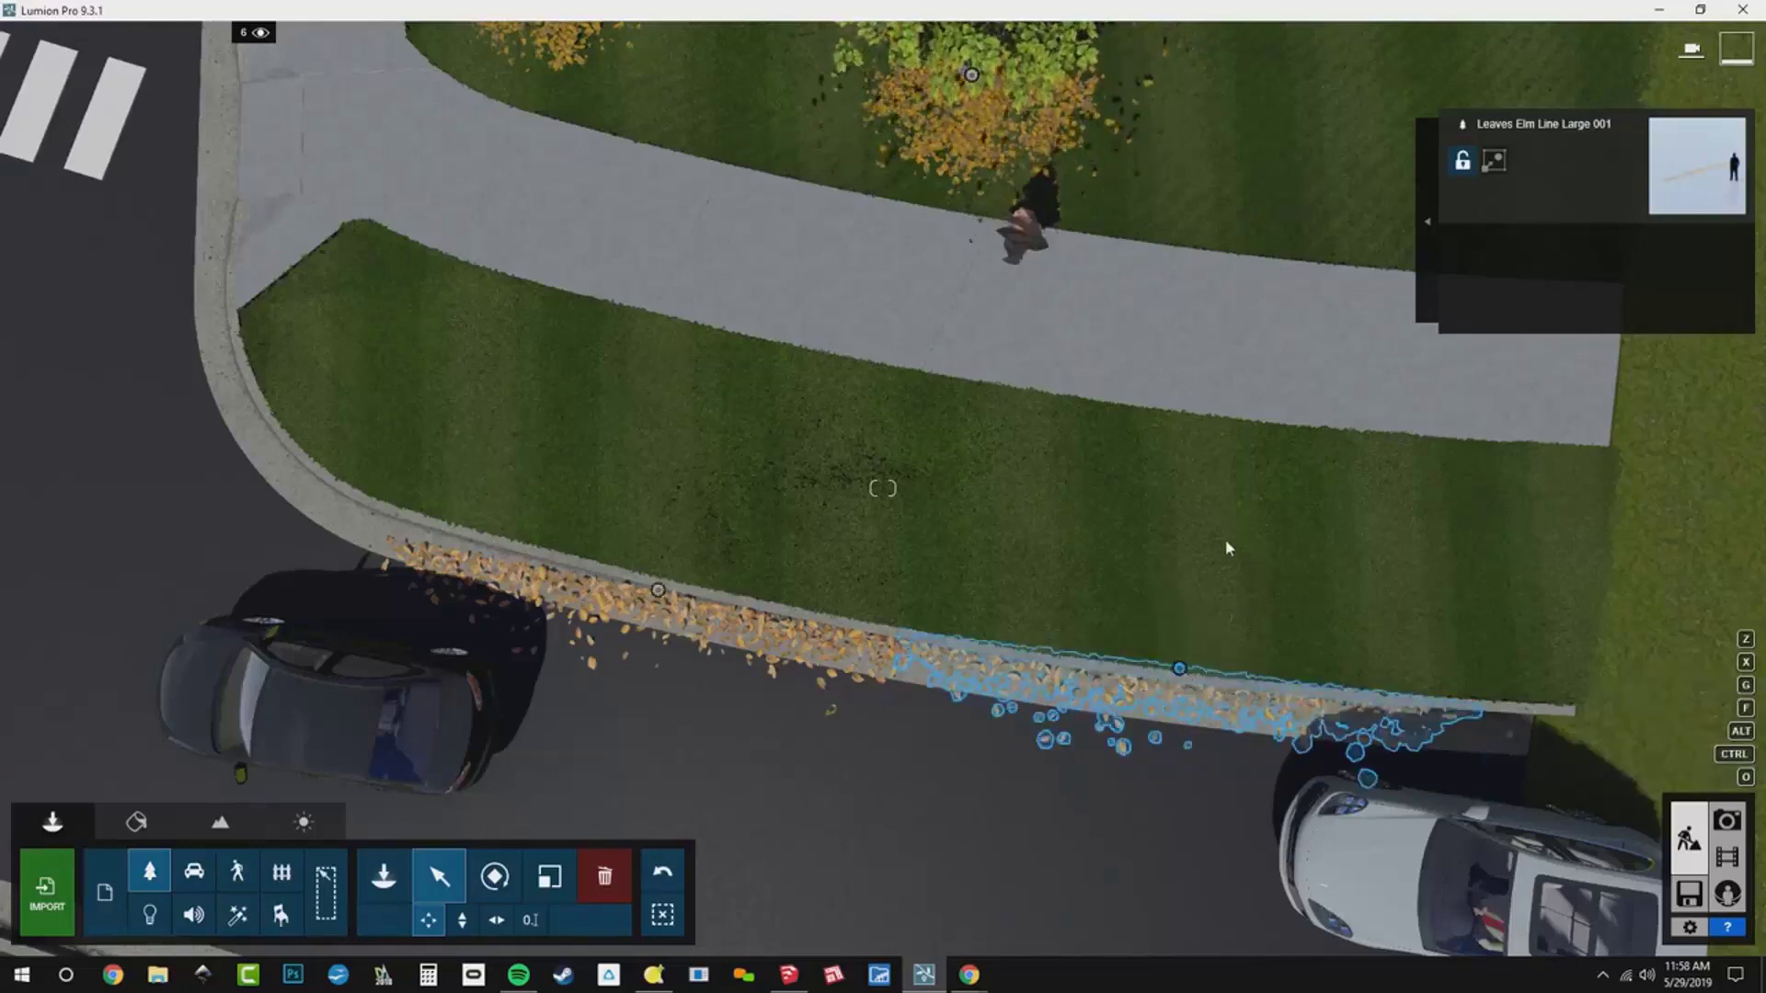
- Place a Leaves Maple Square Large patch on the road beside the crosswalk and rotate it to line up with the curb
right_click_drag(1226, 542, 600, 872)
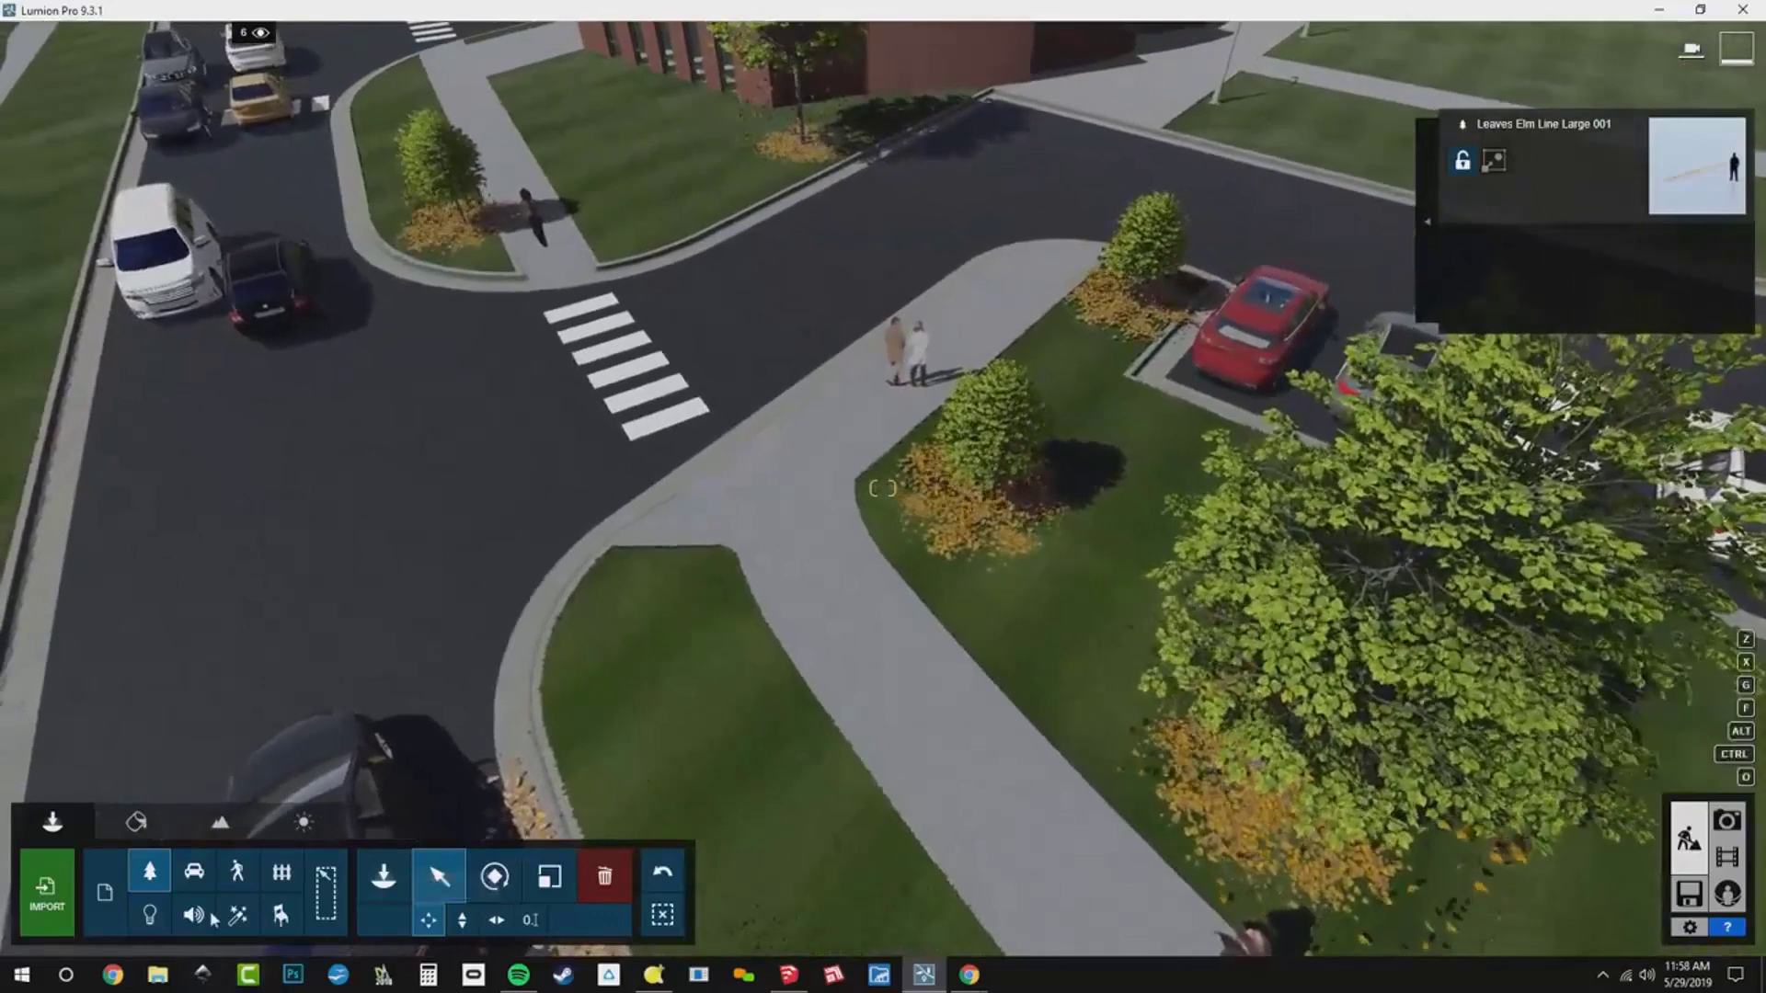
left_click(383, 877)
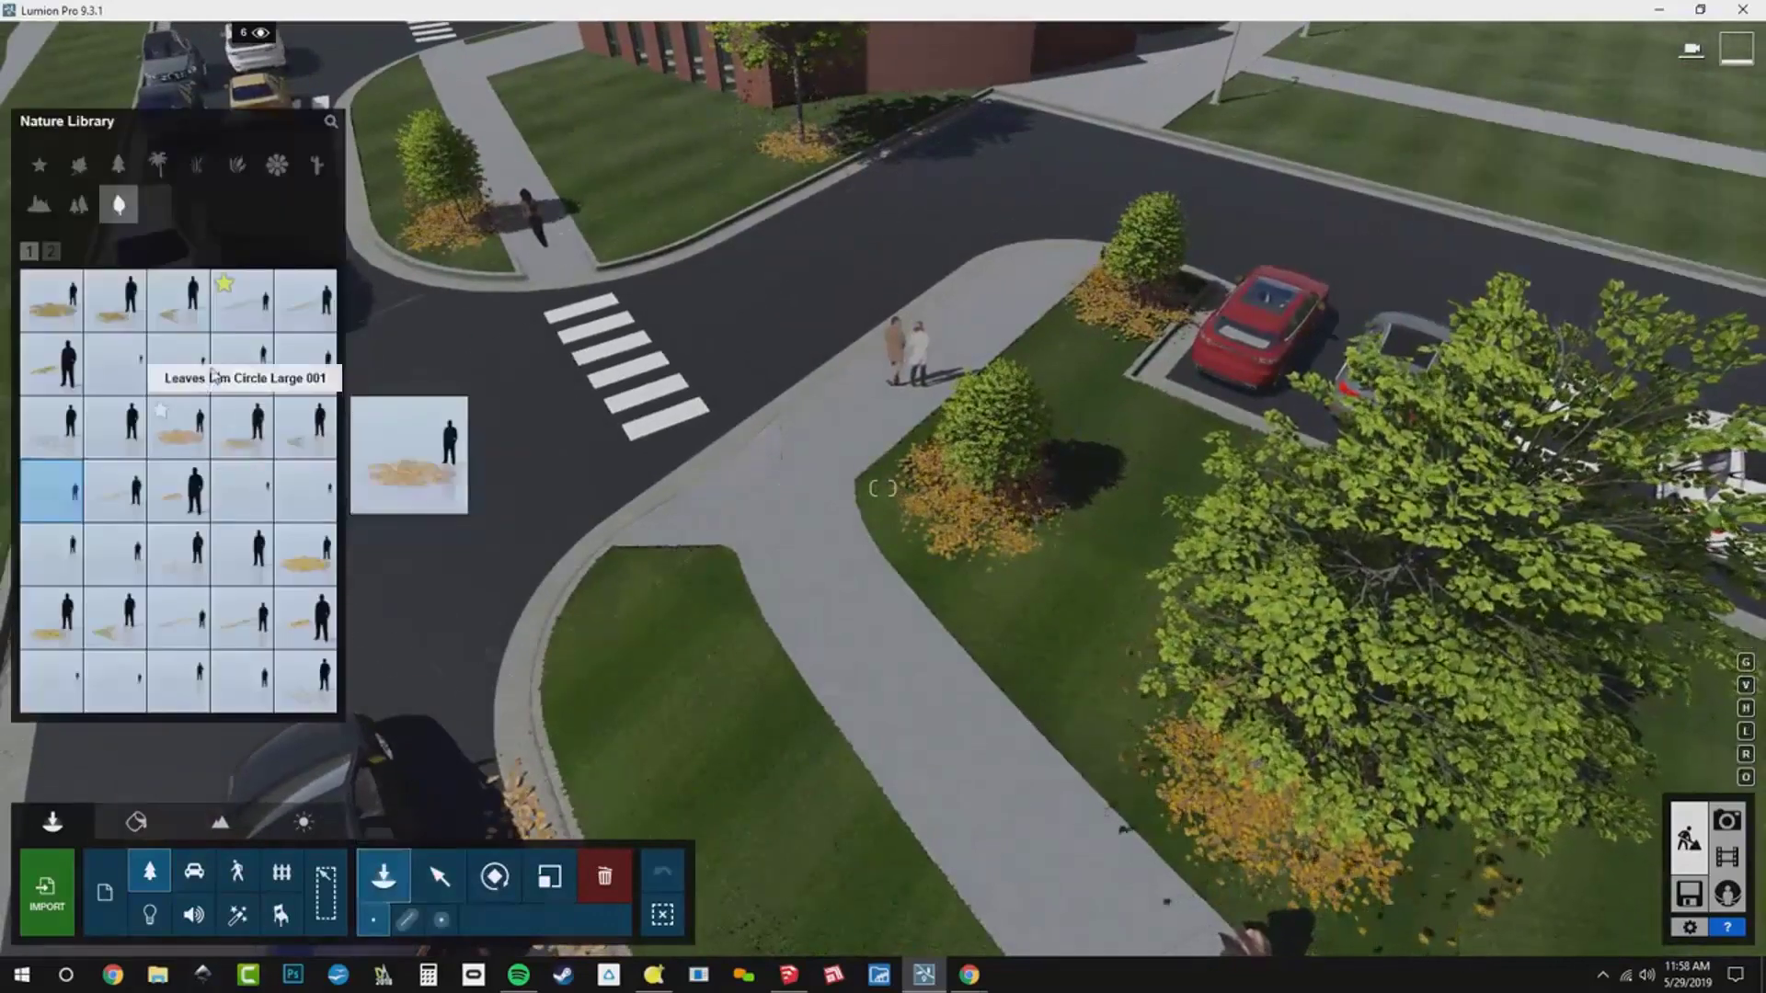
left_click(237, 364)
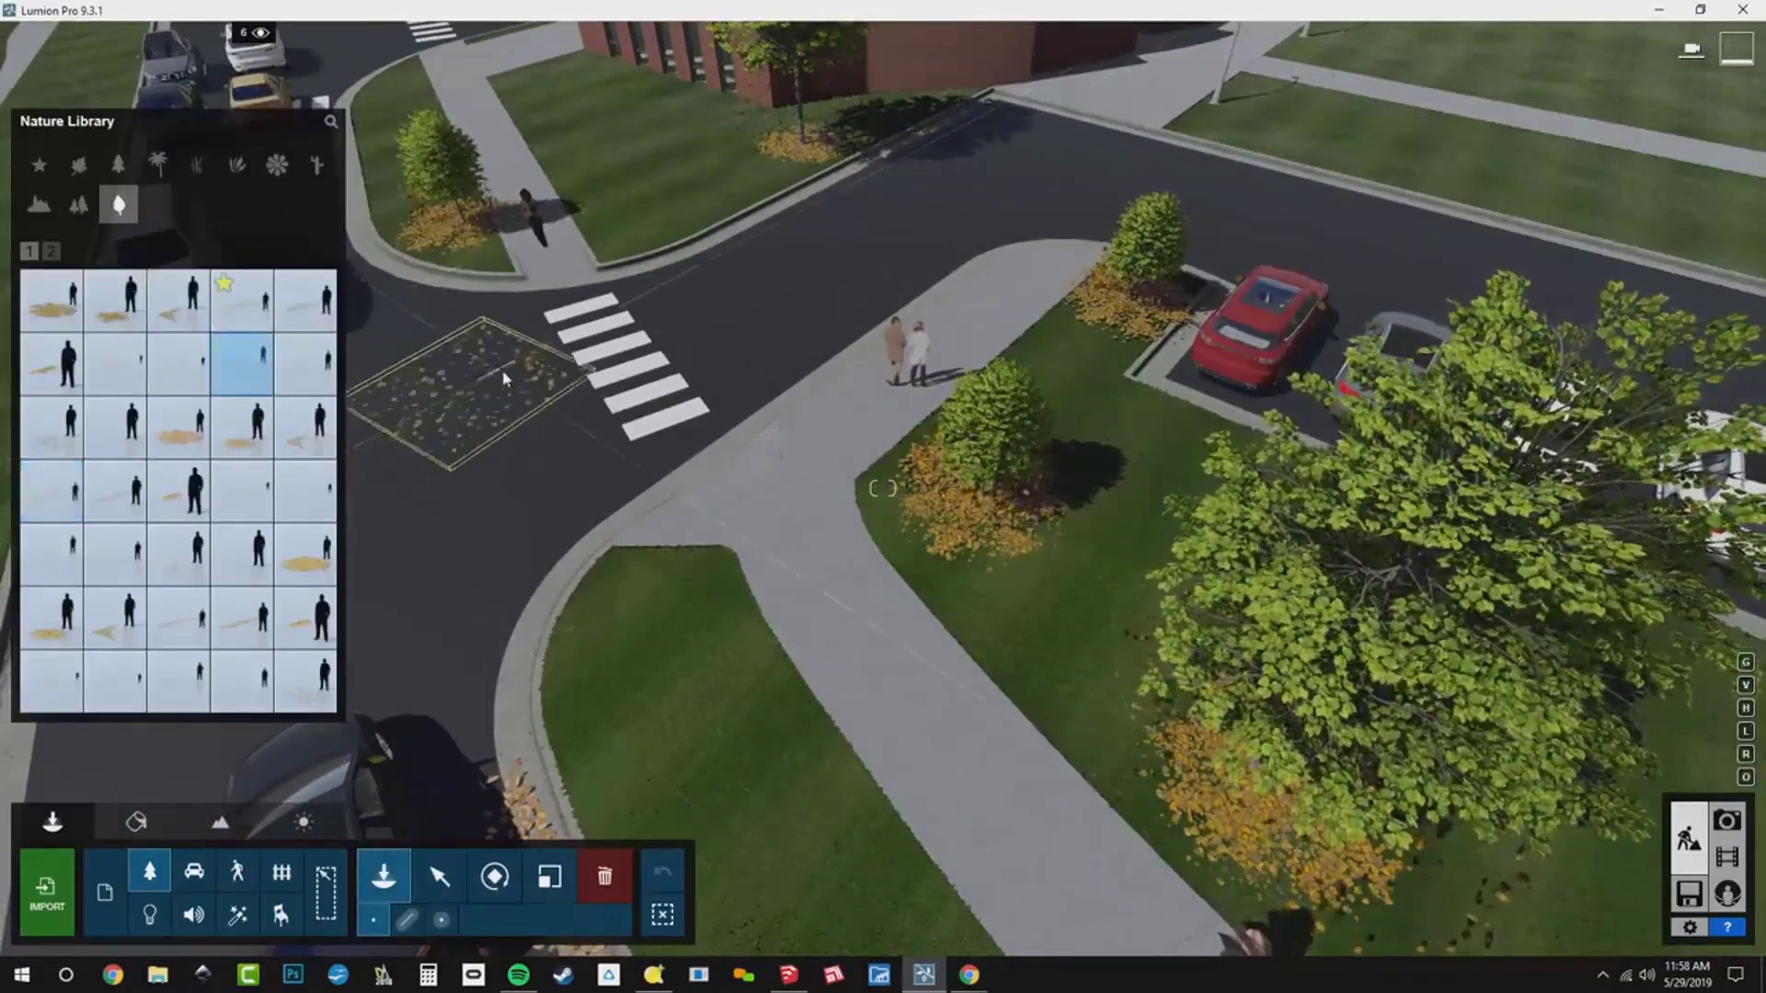
mouse_move(170, 580)
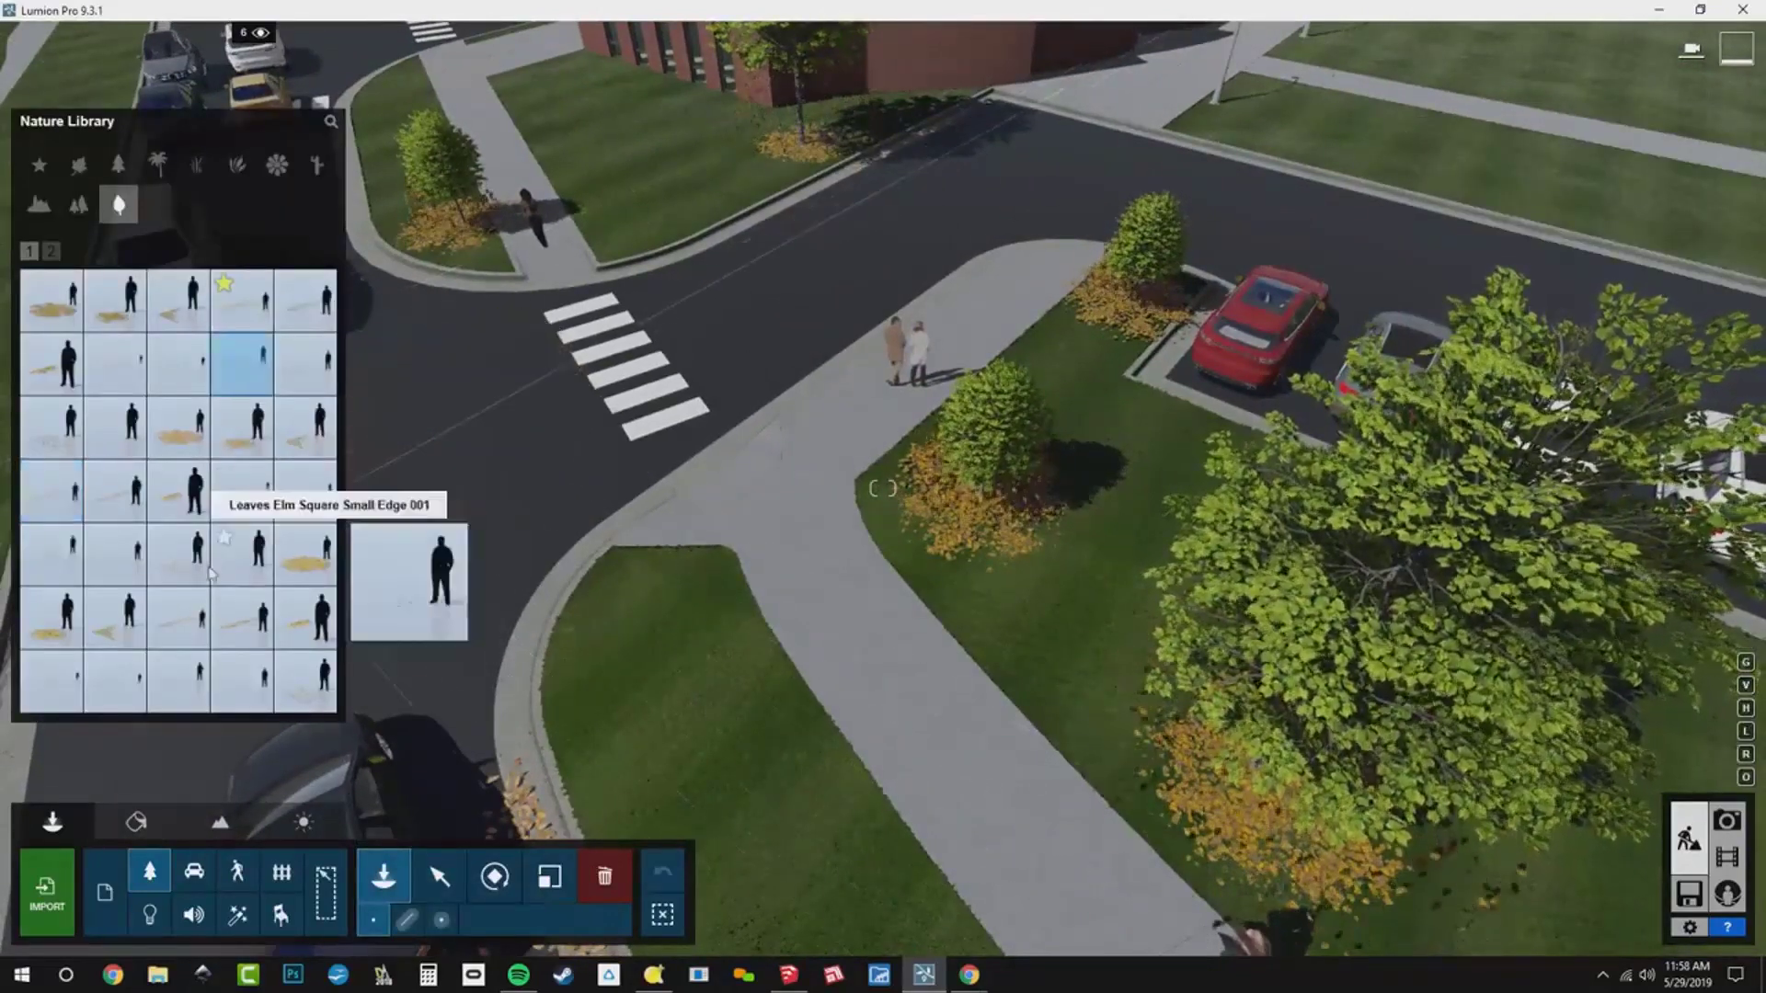
left_click(111, 680)
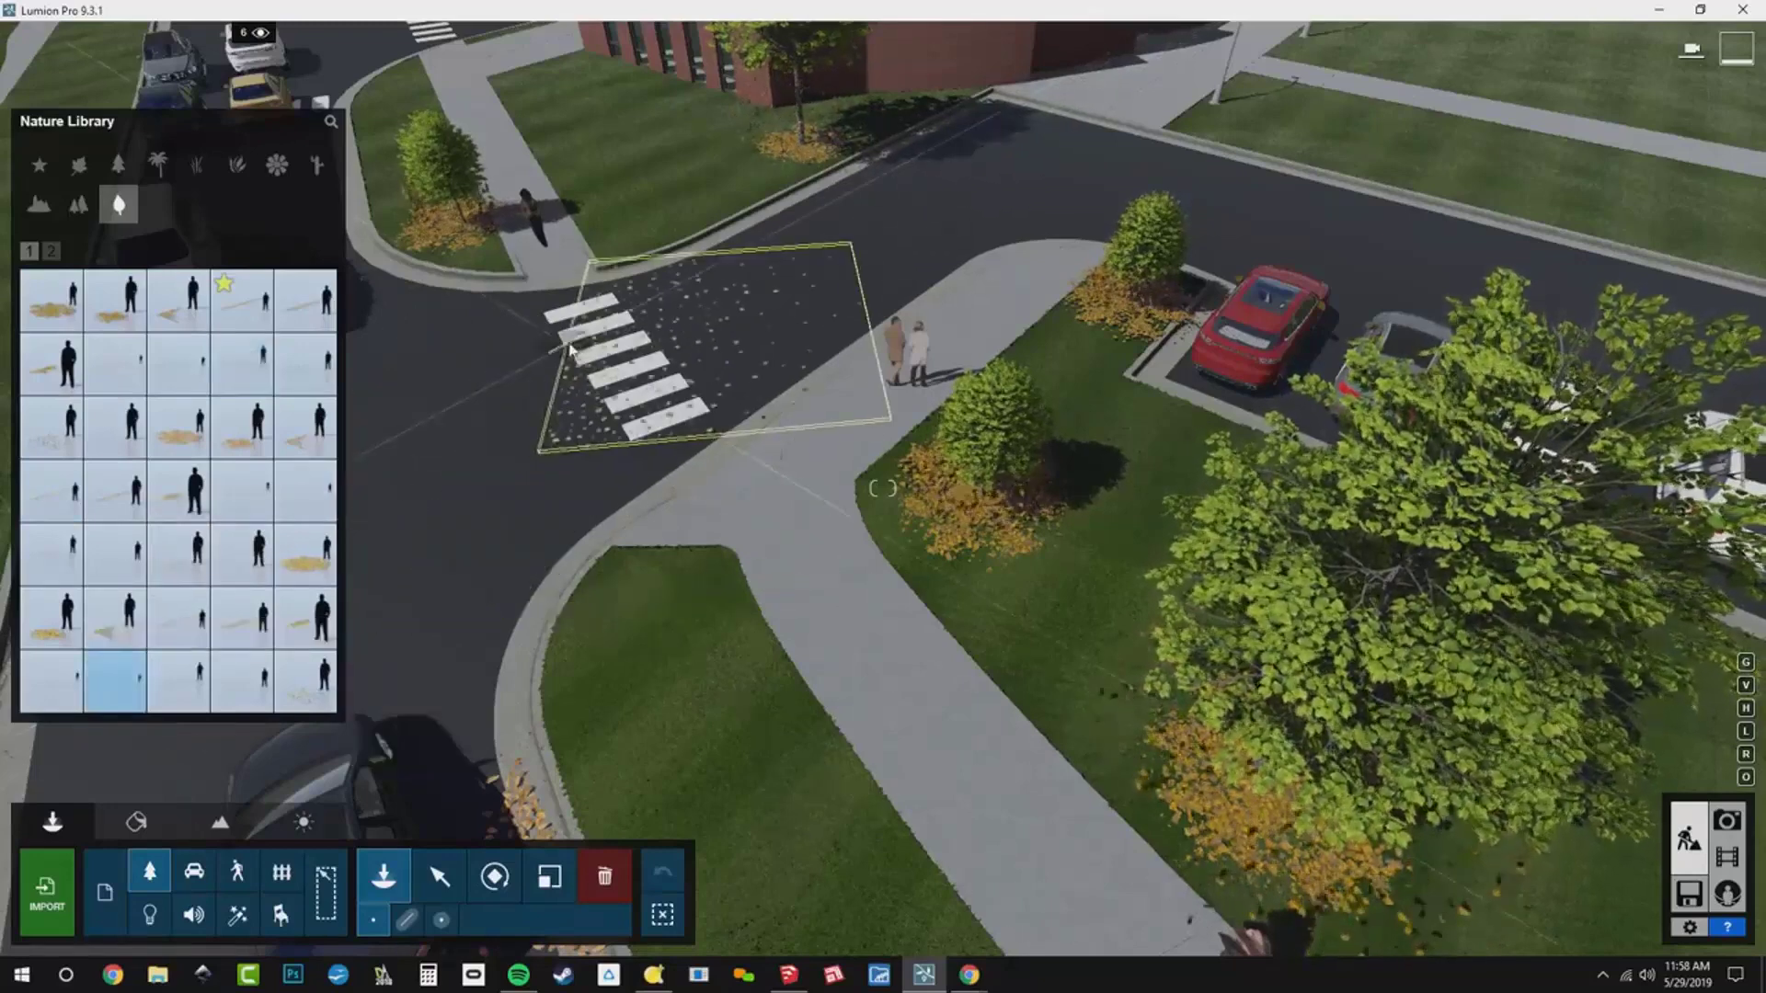
left_click(654, 306)
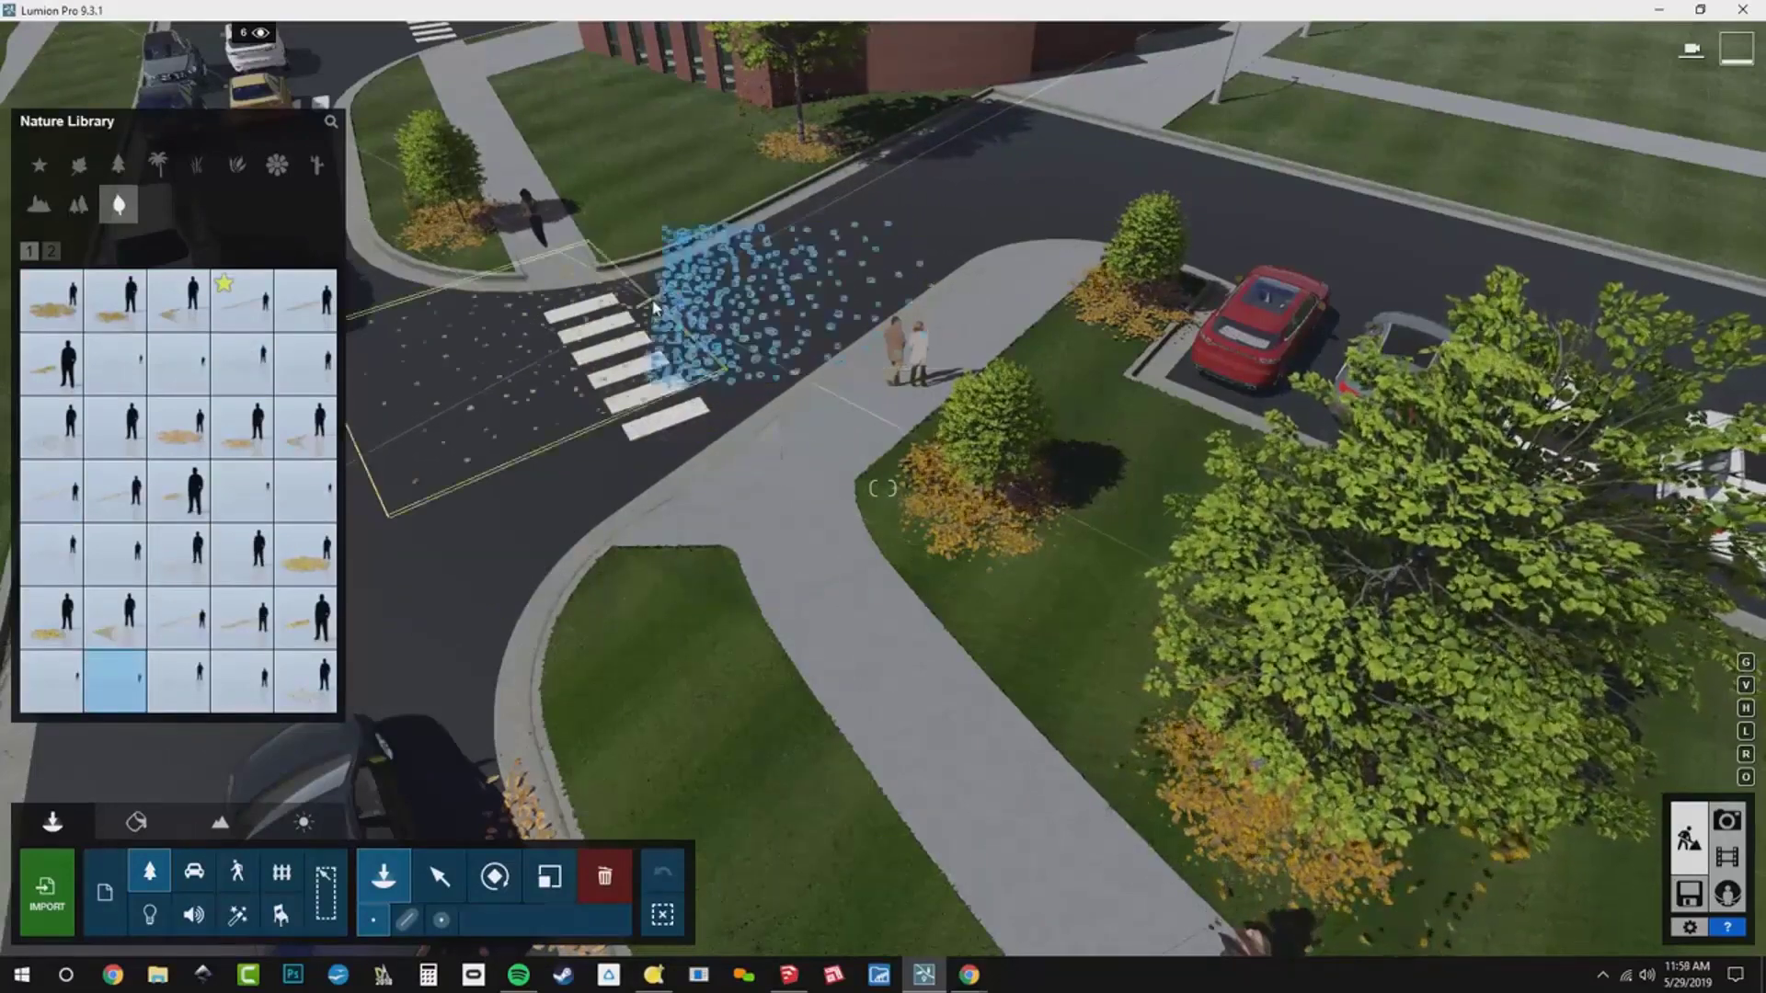
key("r")
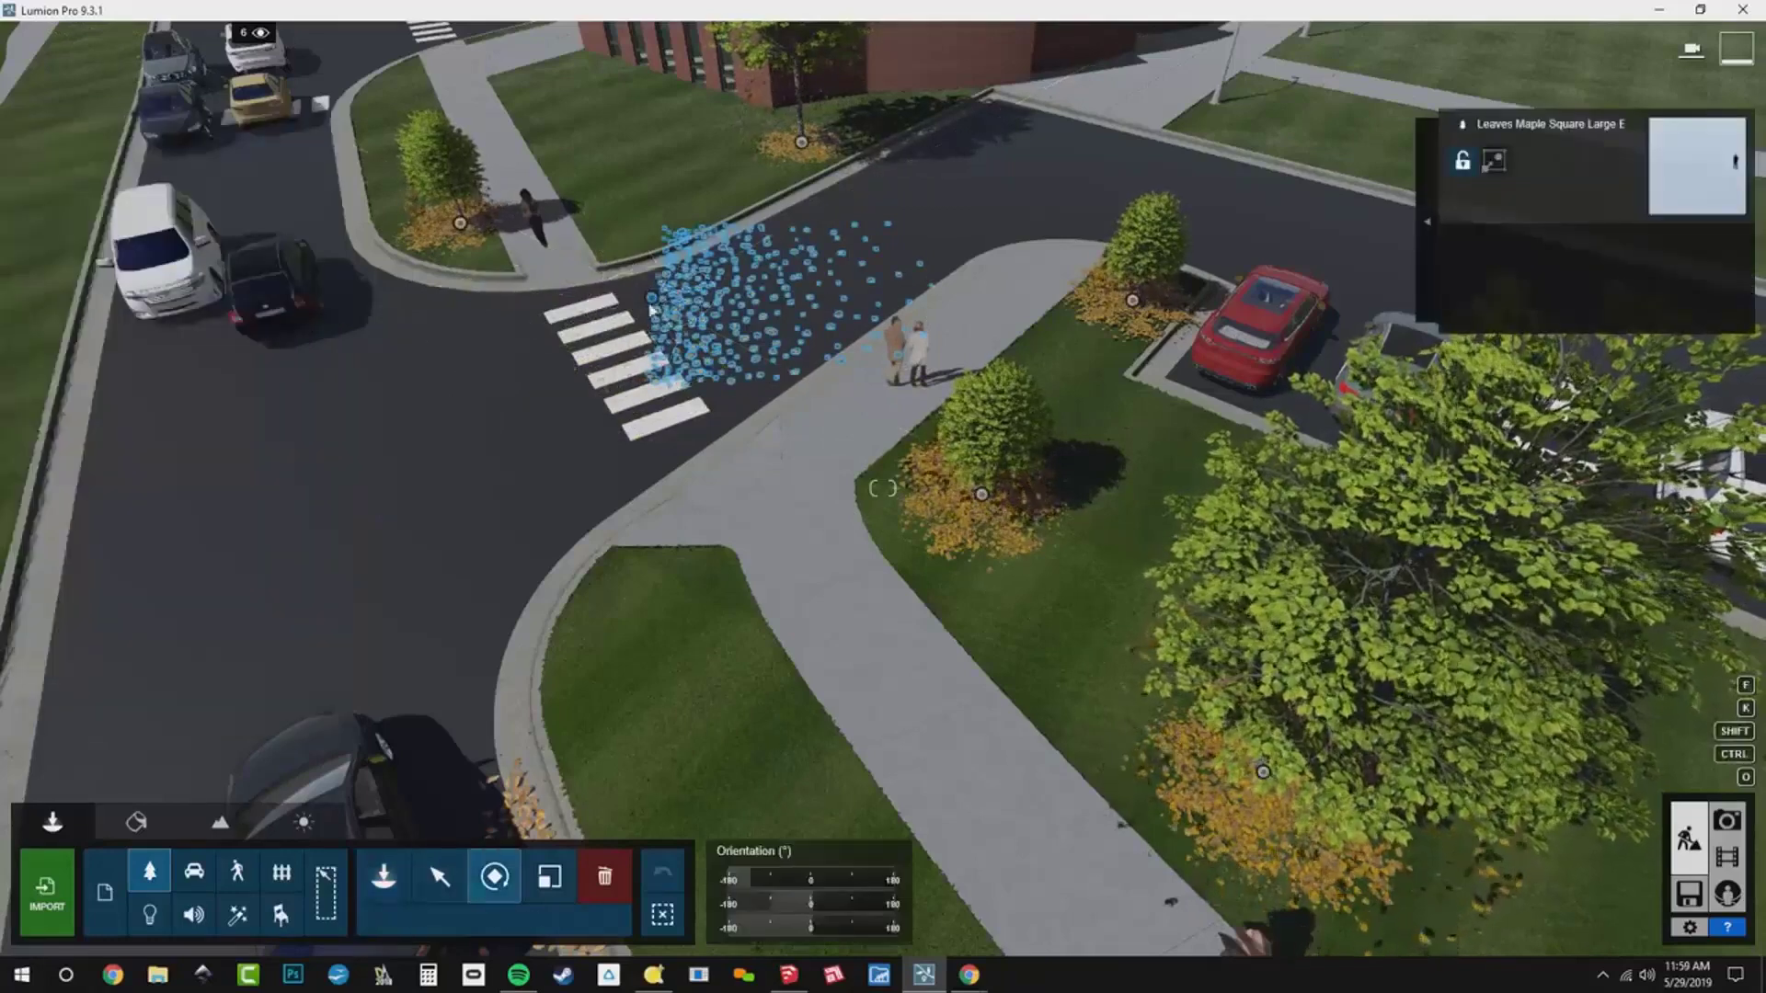
left_click_drag(655, 301, 515, 226)
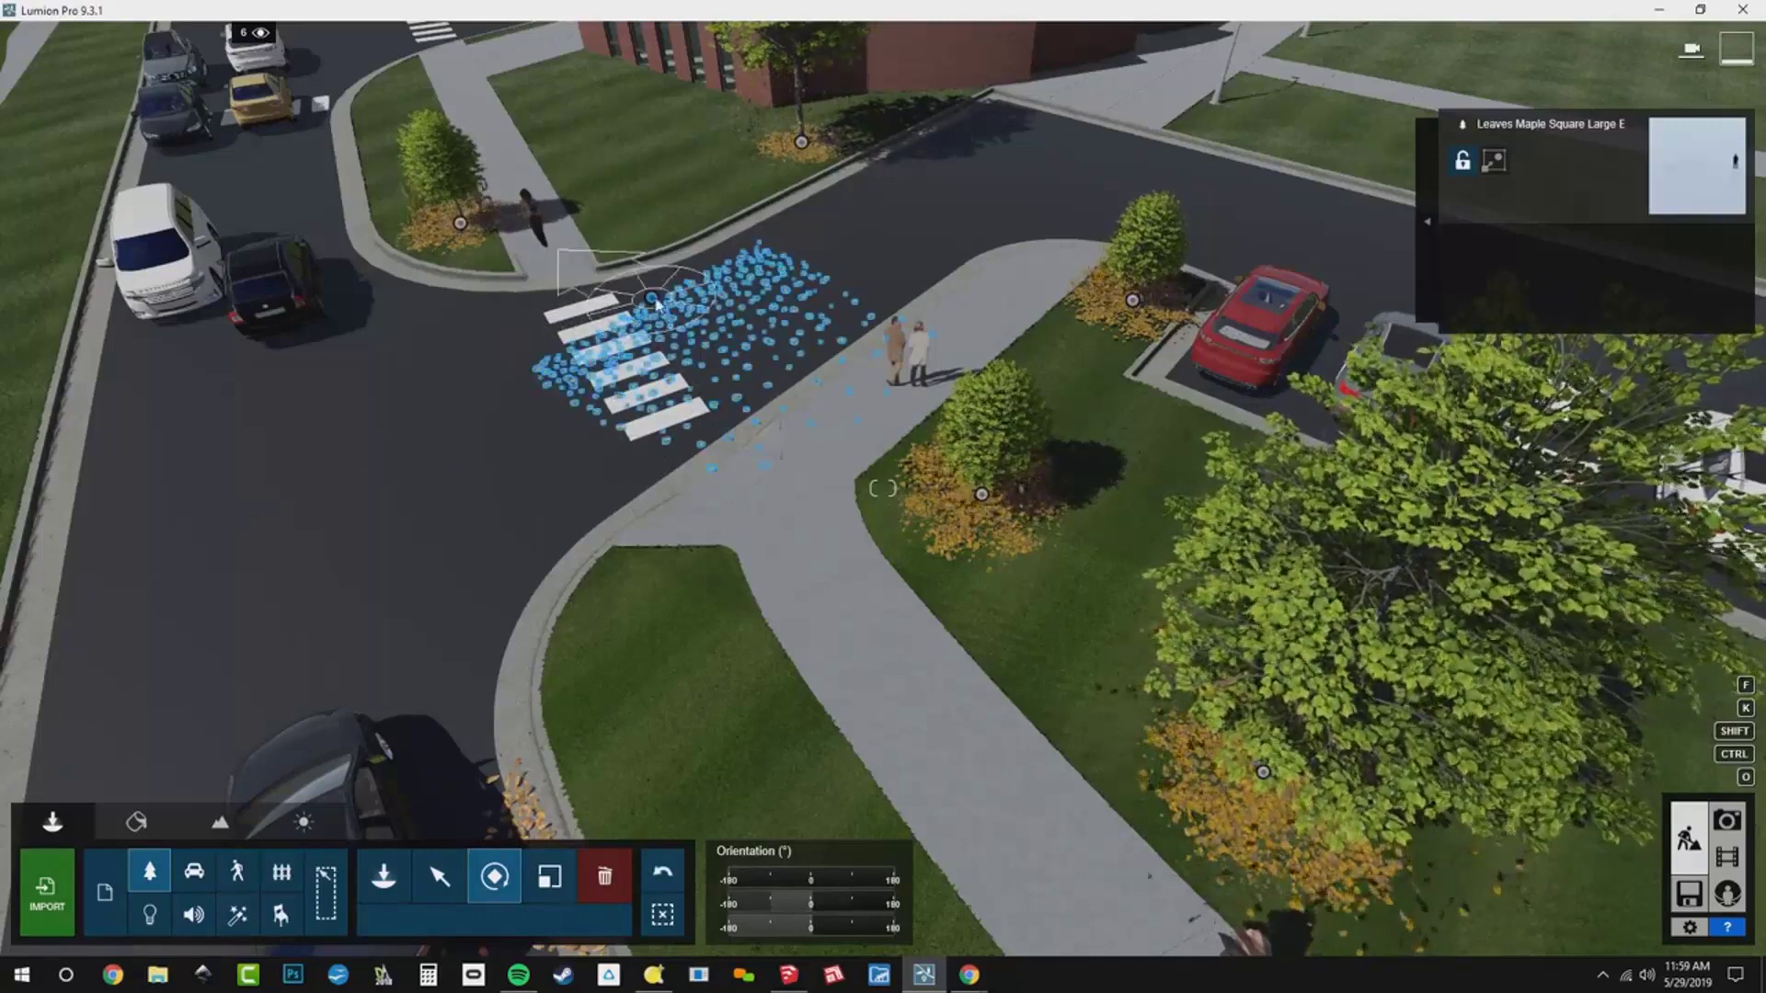
- Move the scattered maple leaves to the curb along the building lawn, then copy them along that road and onto the road before the crosswalk
key("m")
left_click_drag(651, 298, 693, 241)
left_click_drag(690, 179, 866, 168)
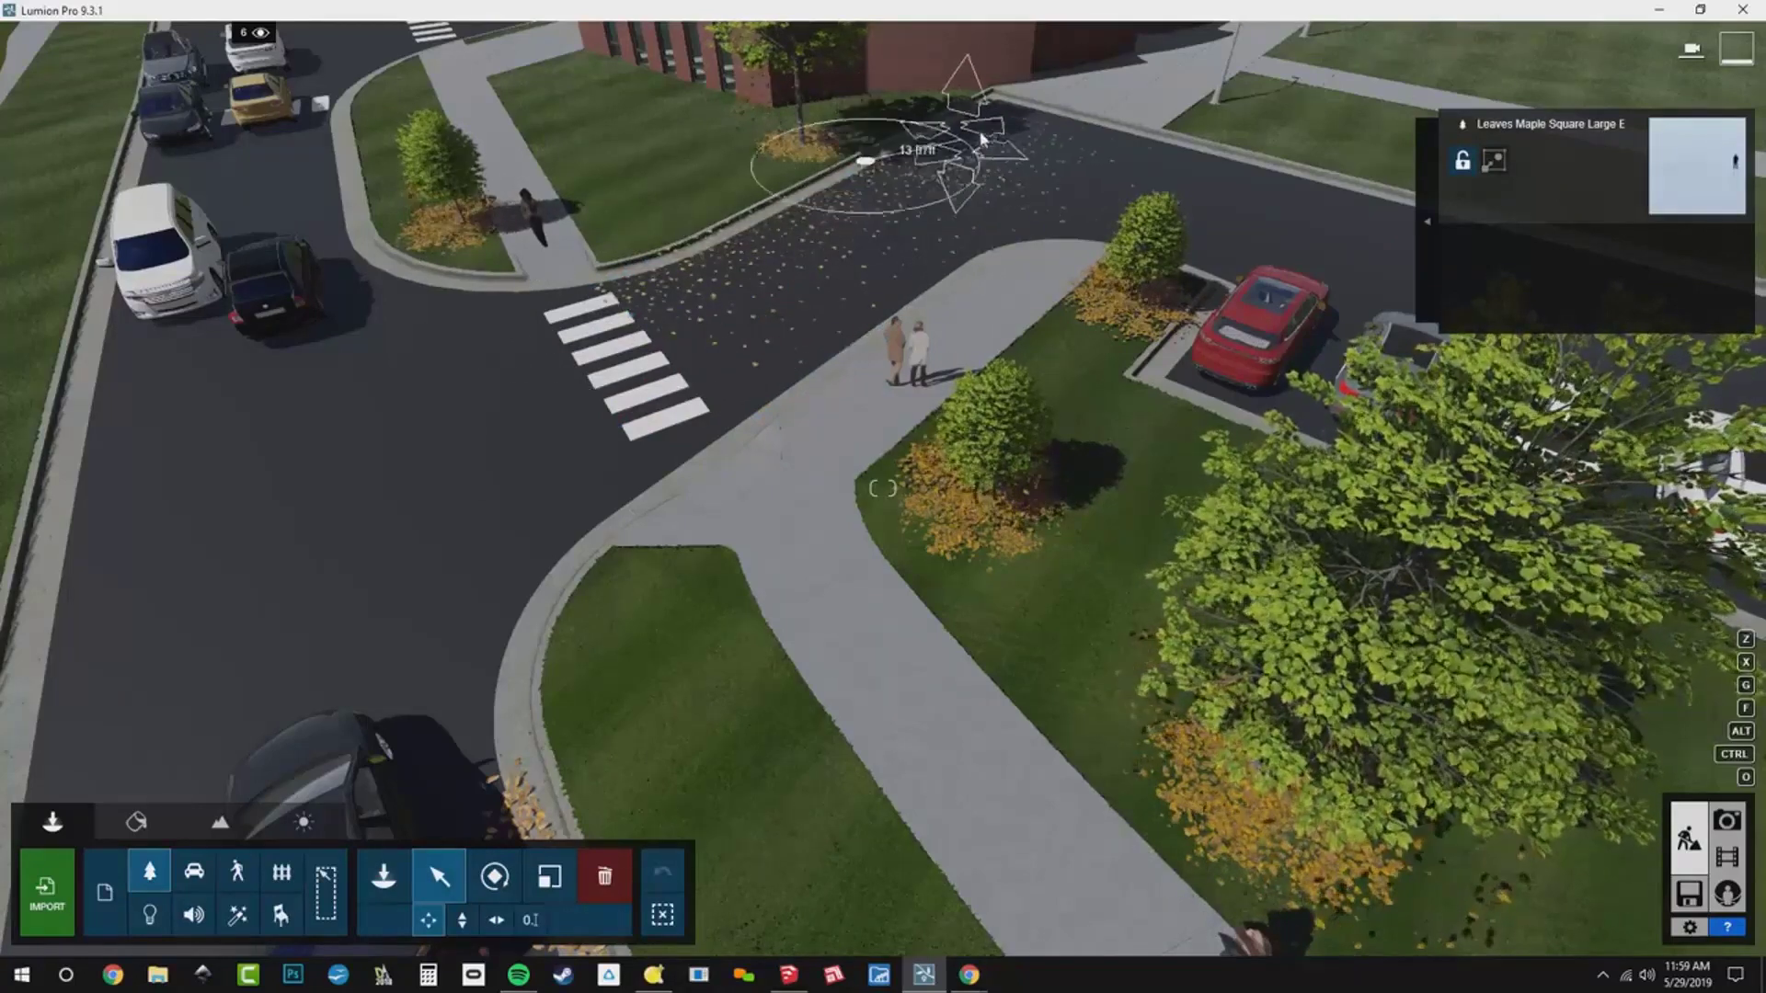
left_click_drag(983, 140, 302, 538)
- Rotate the nearest maple leaf copy and shift it across the road so it spreads in front of the black car
key("r")
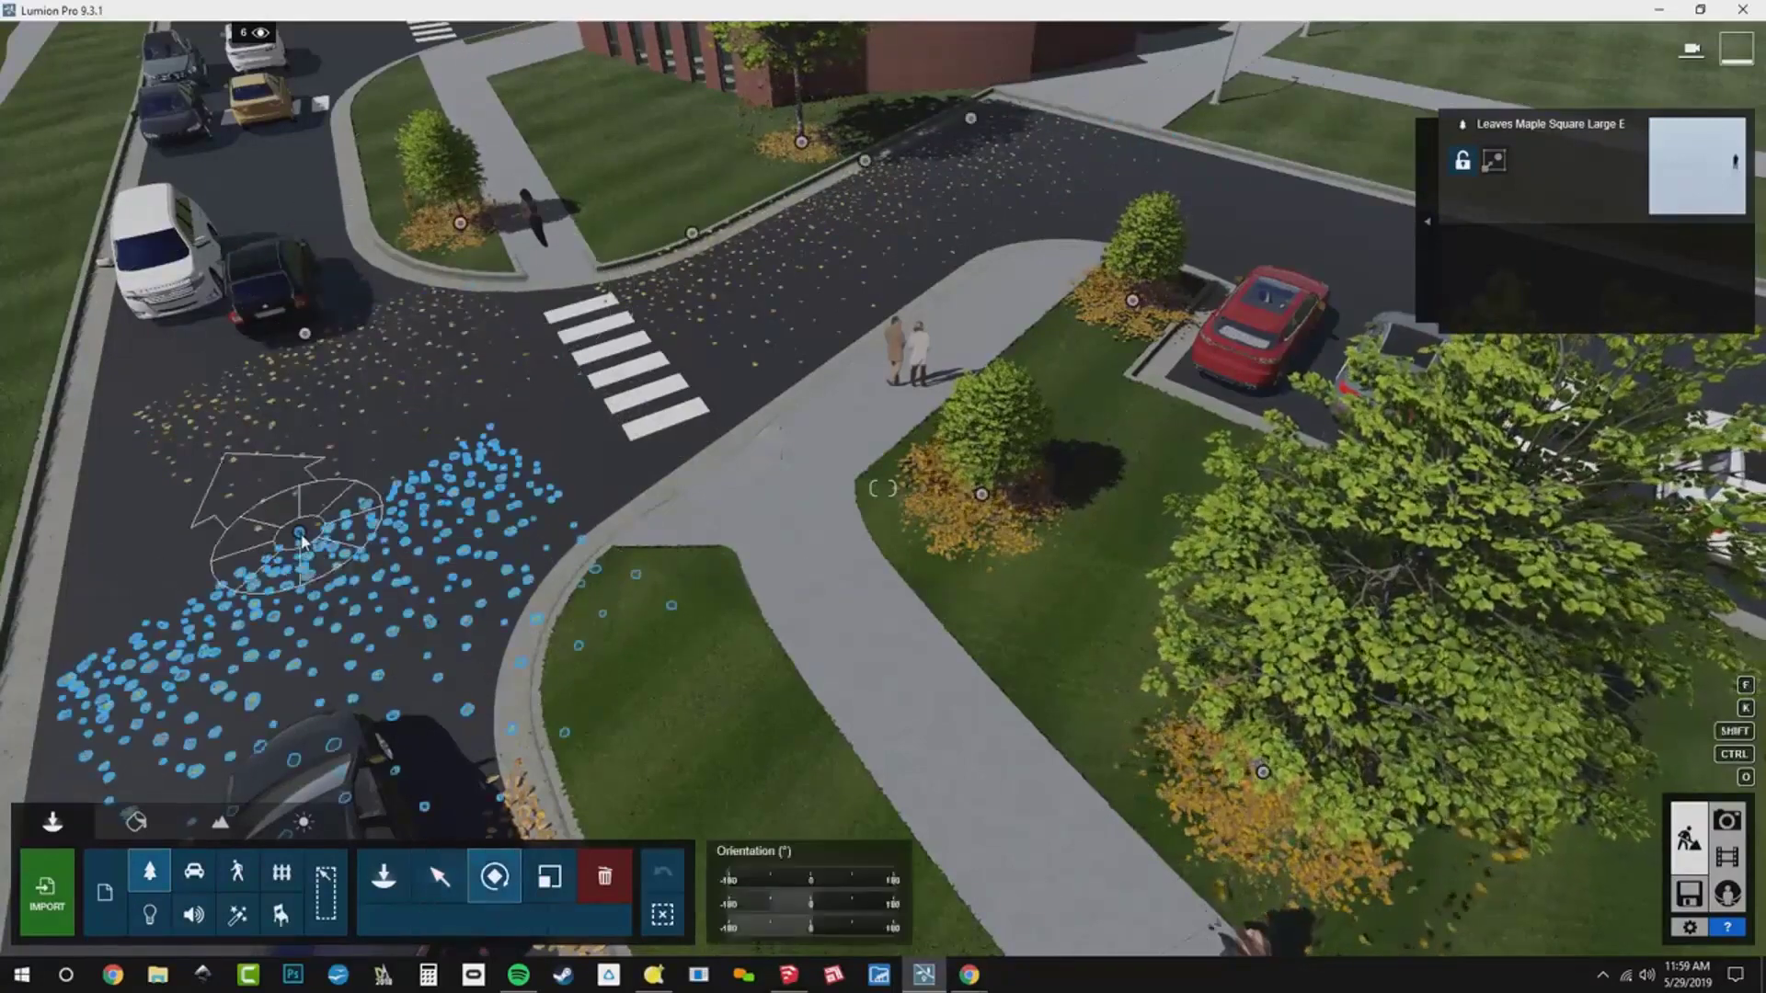
left_click_drag(300, 616, 151, 559)
left_click_drag(300, 536, 234, 558)
key("m")
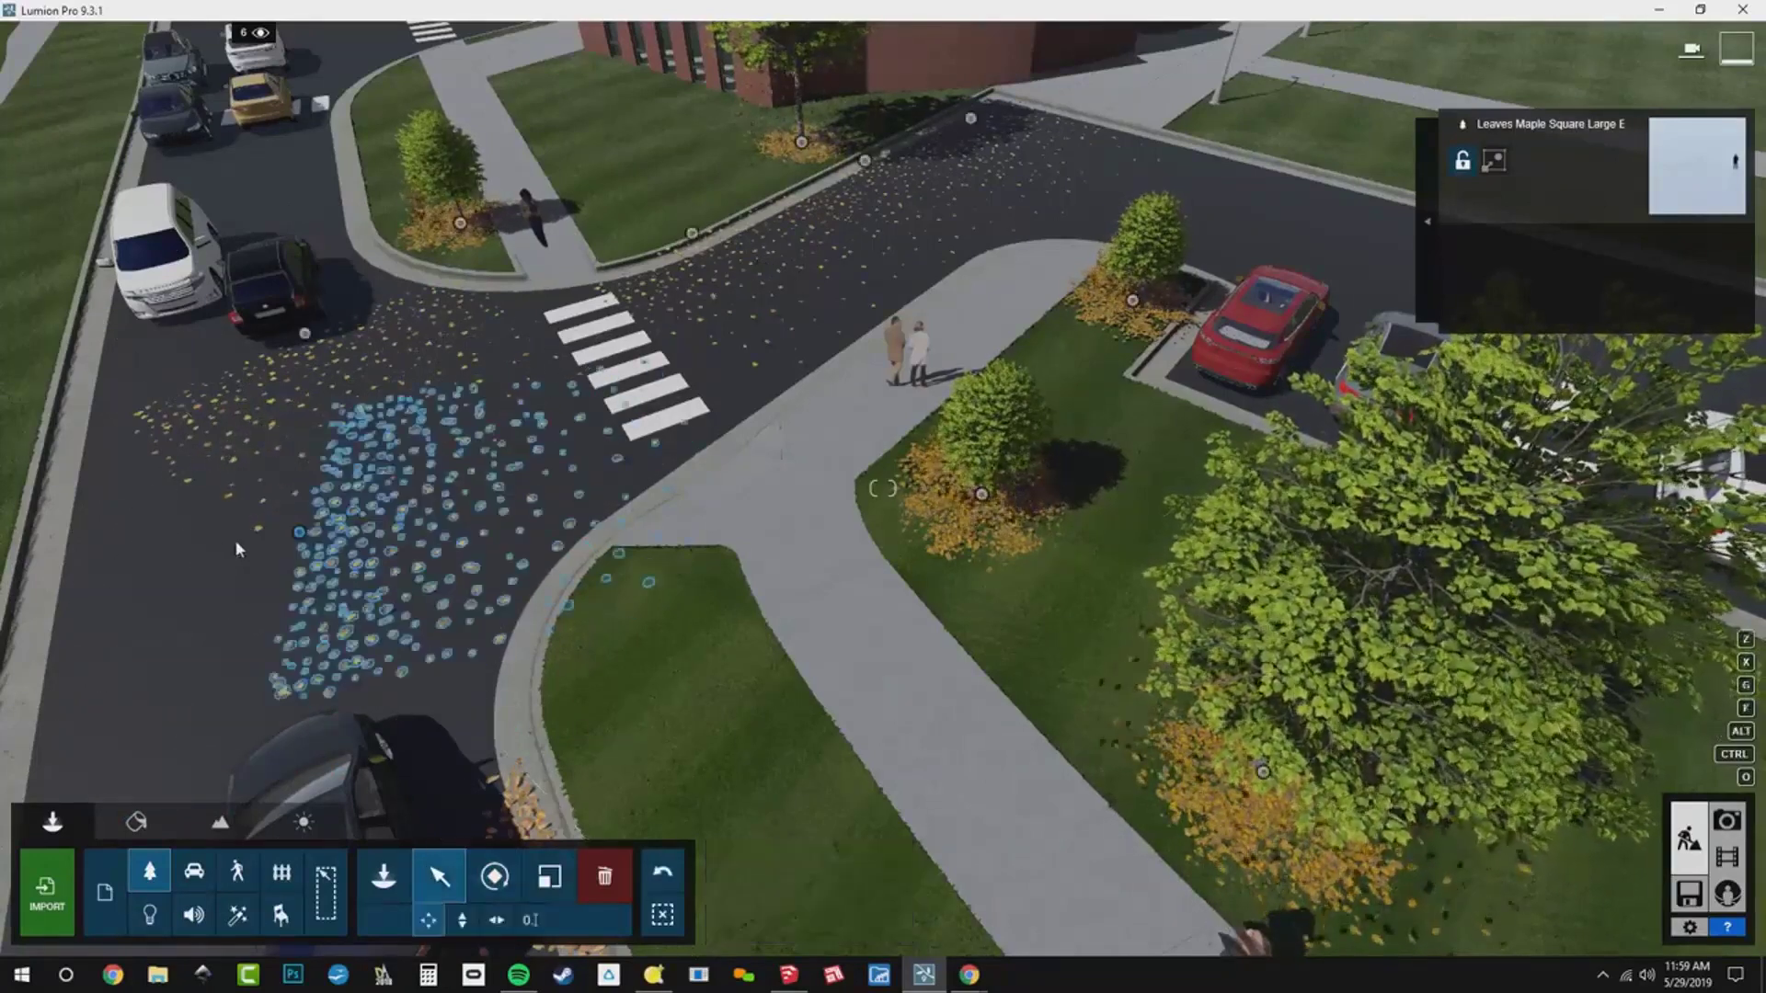
left_click_drag(296, 541, 239, 563)
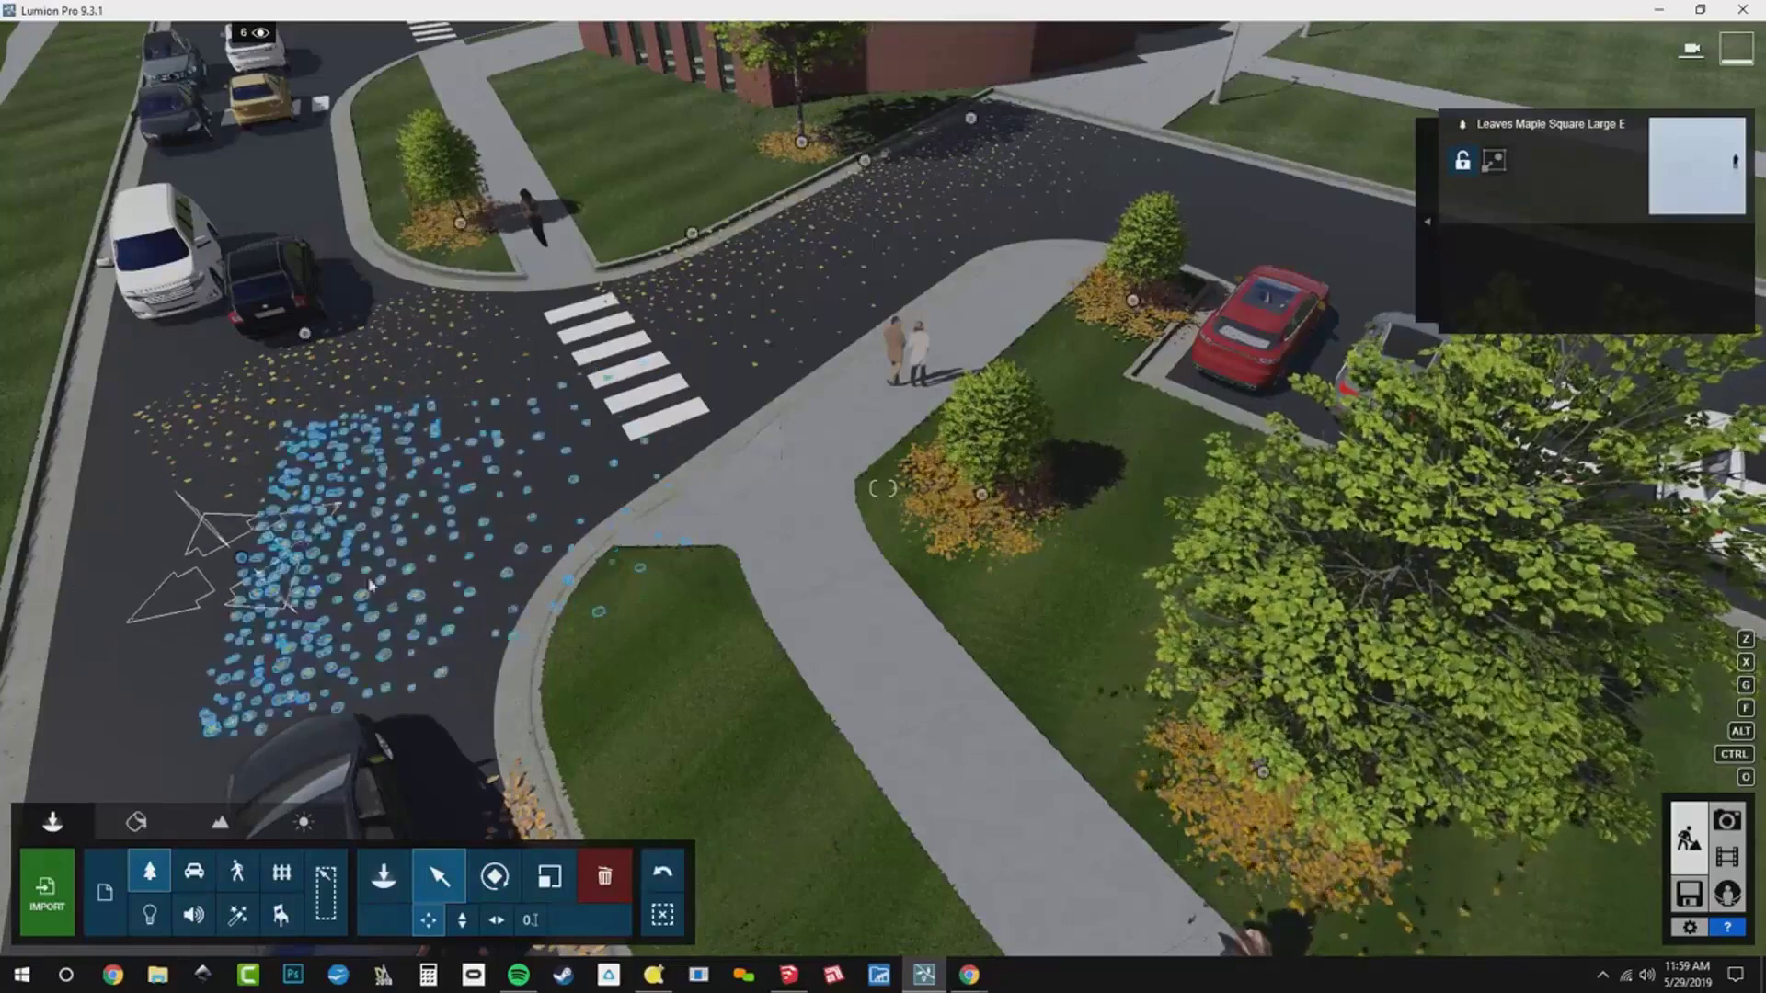
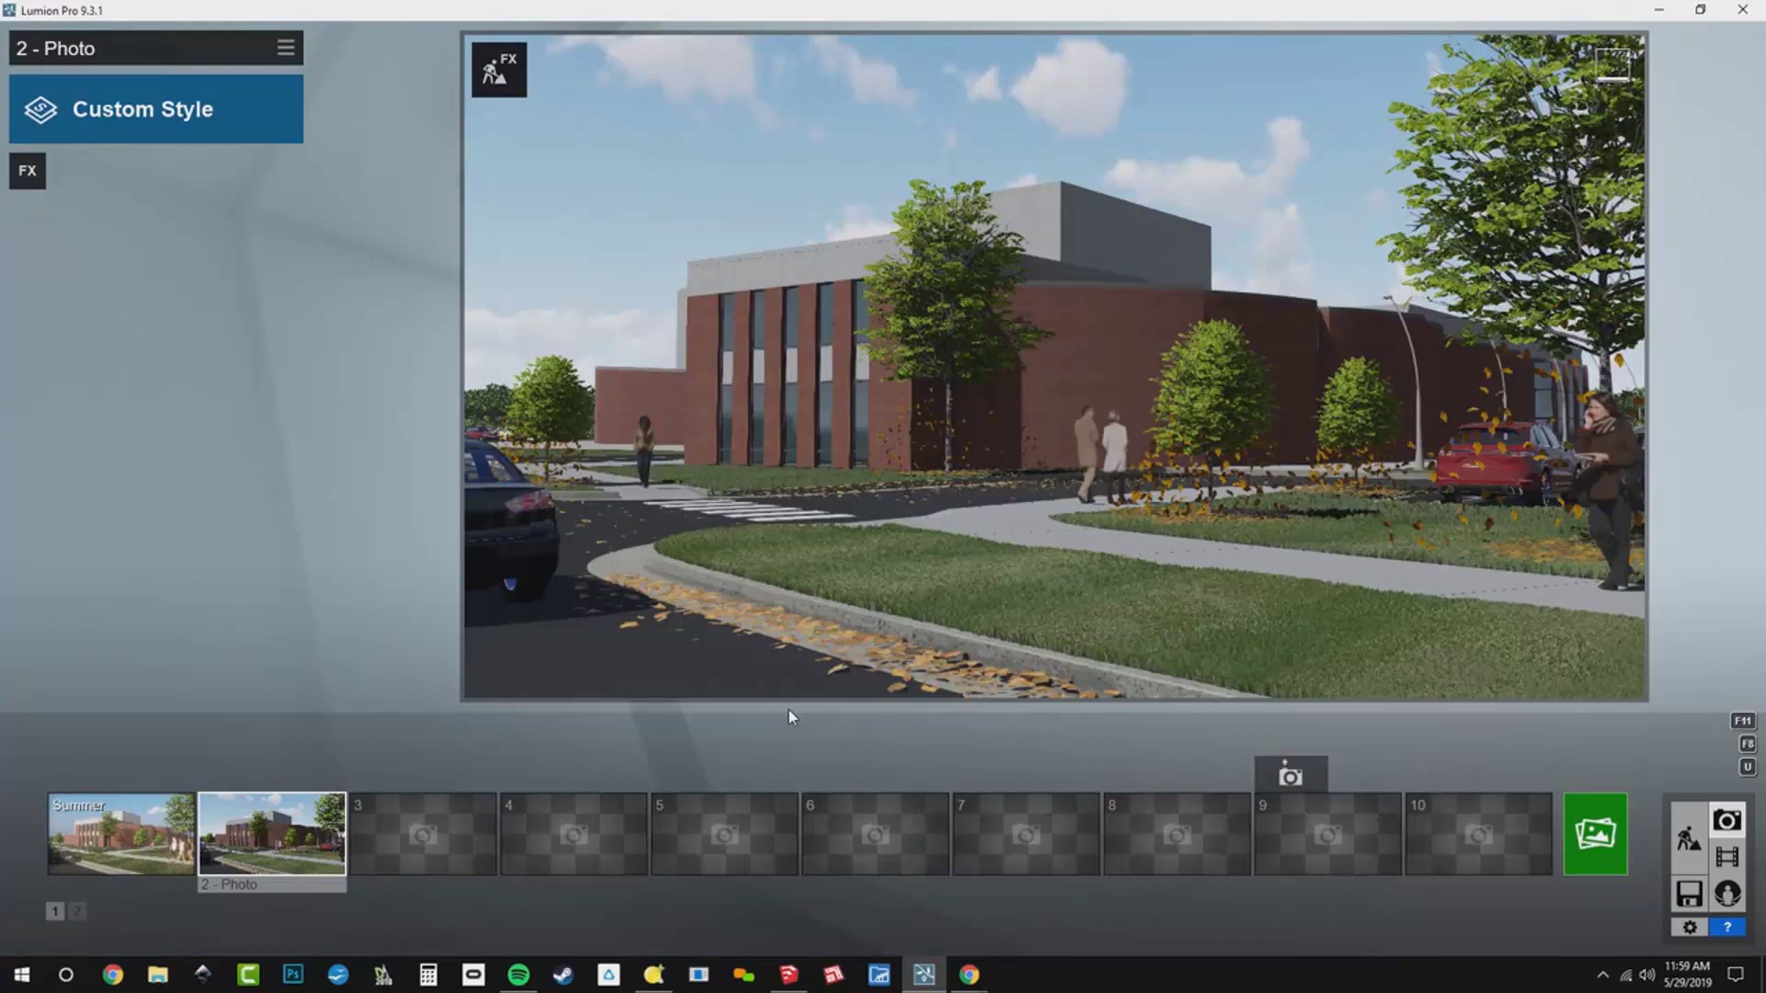
- Load the saved effects file BD_Base Effects.lme into the second photo
mouse_move(1107, 434)
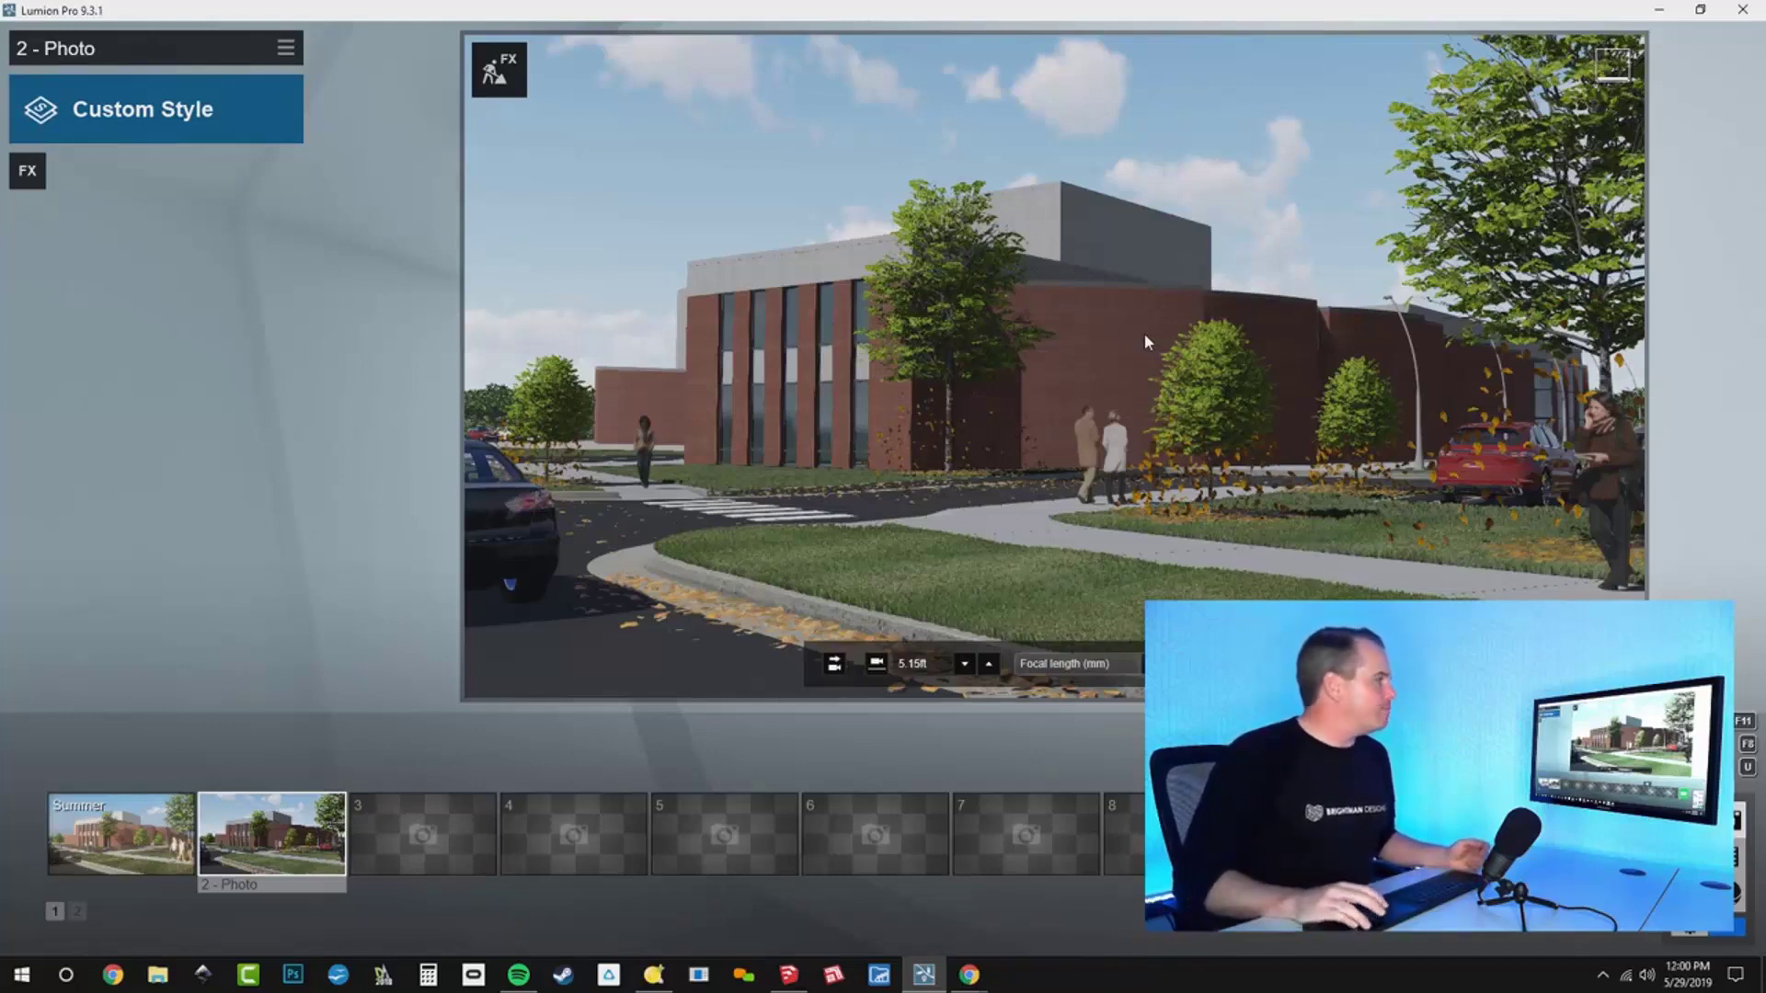
left_click(286, 46)
left_click(331, 64)
left_click(410, 102)
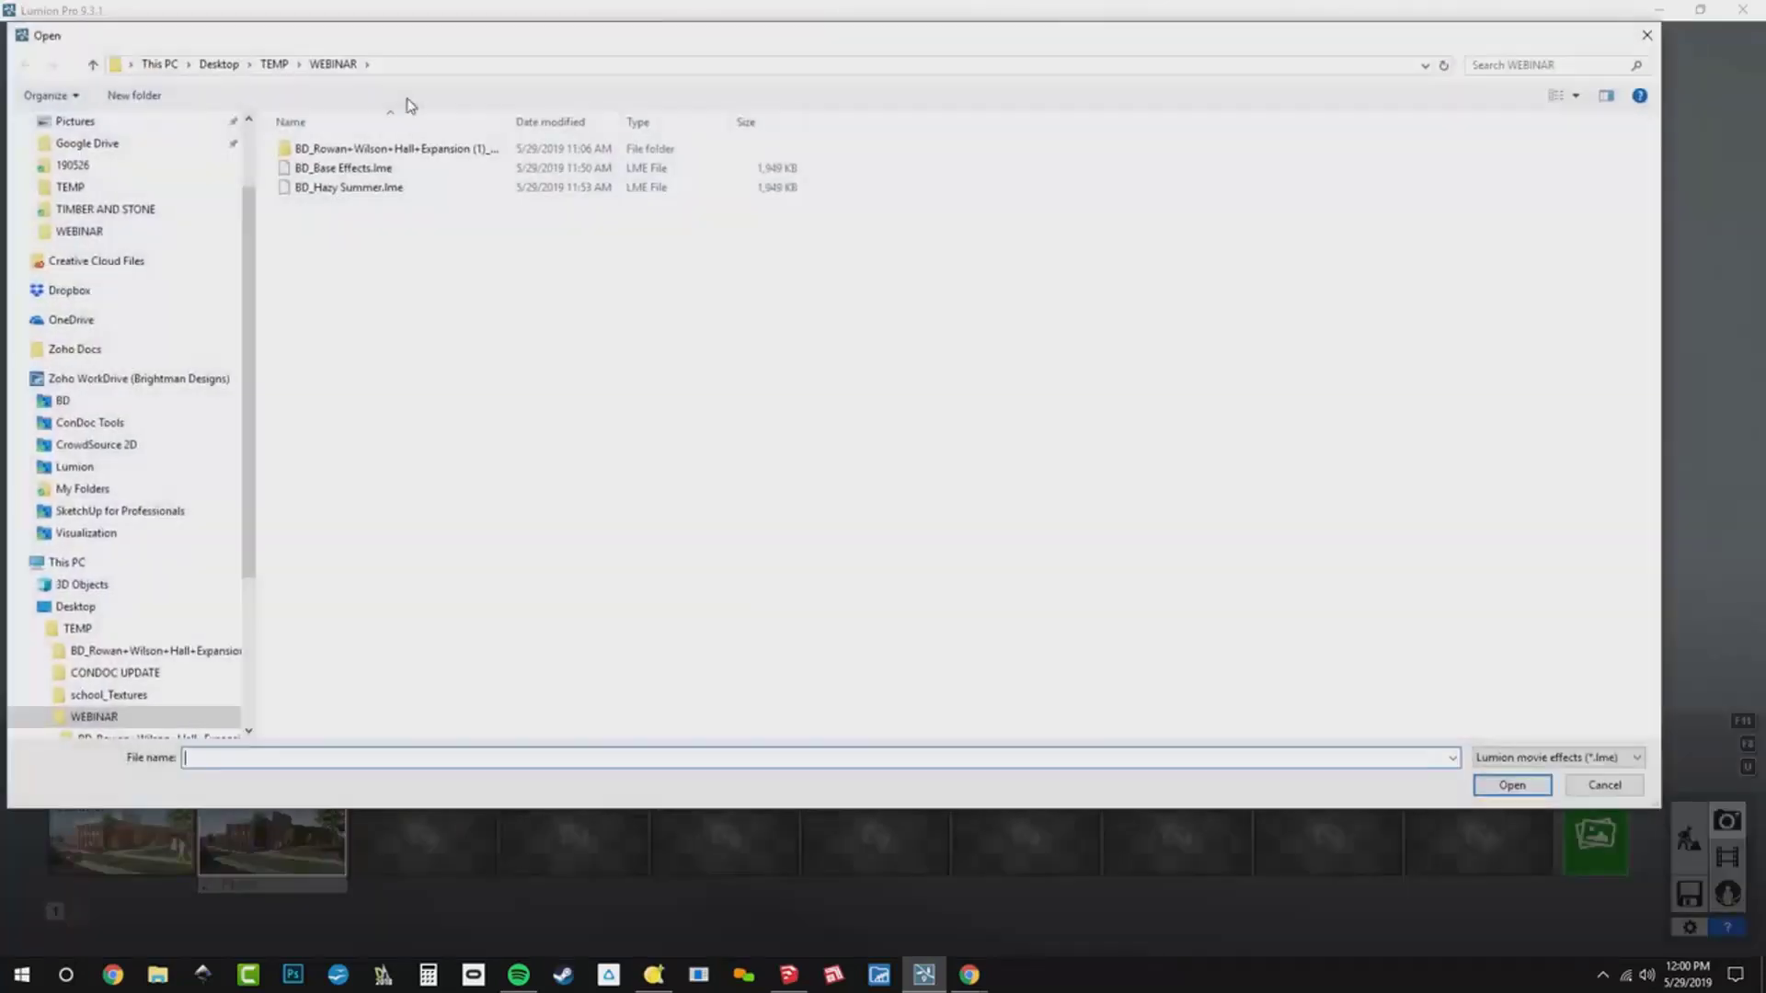
double_click(368, 168)
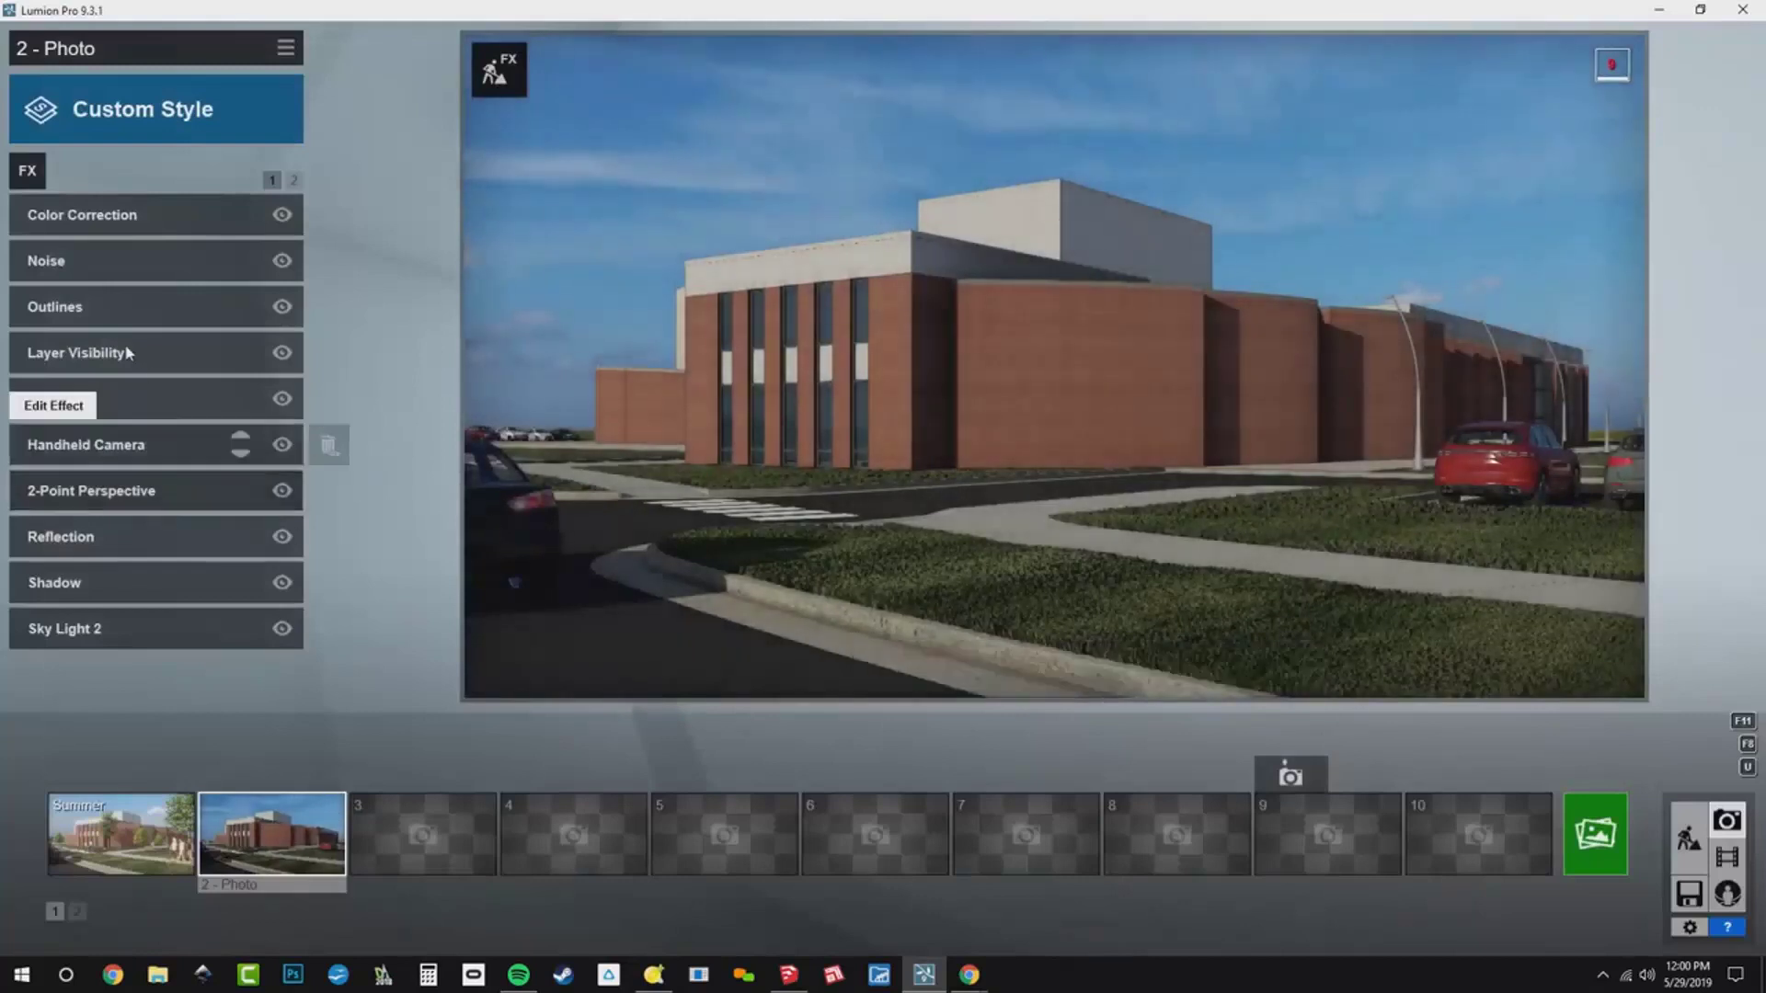
- Make layer 6 (Fall) visible in the photo's Layer Visibility effect
left_click(110, 351)
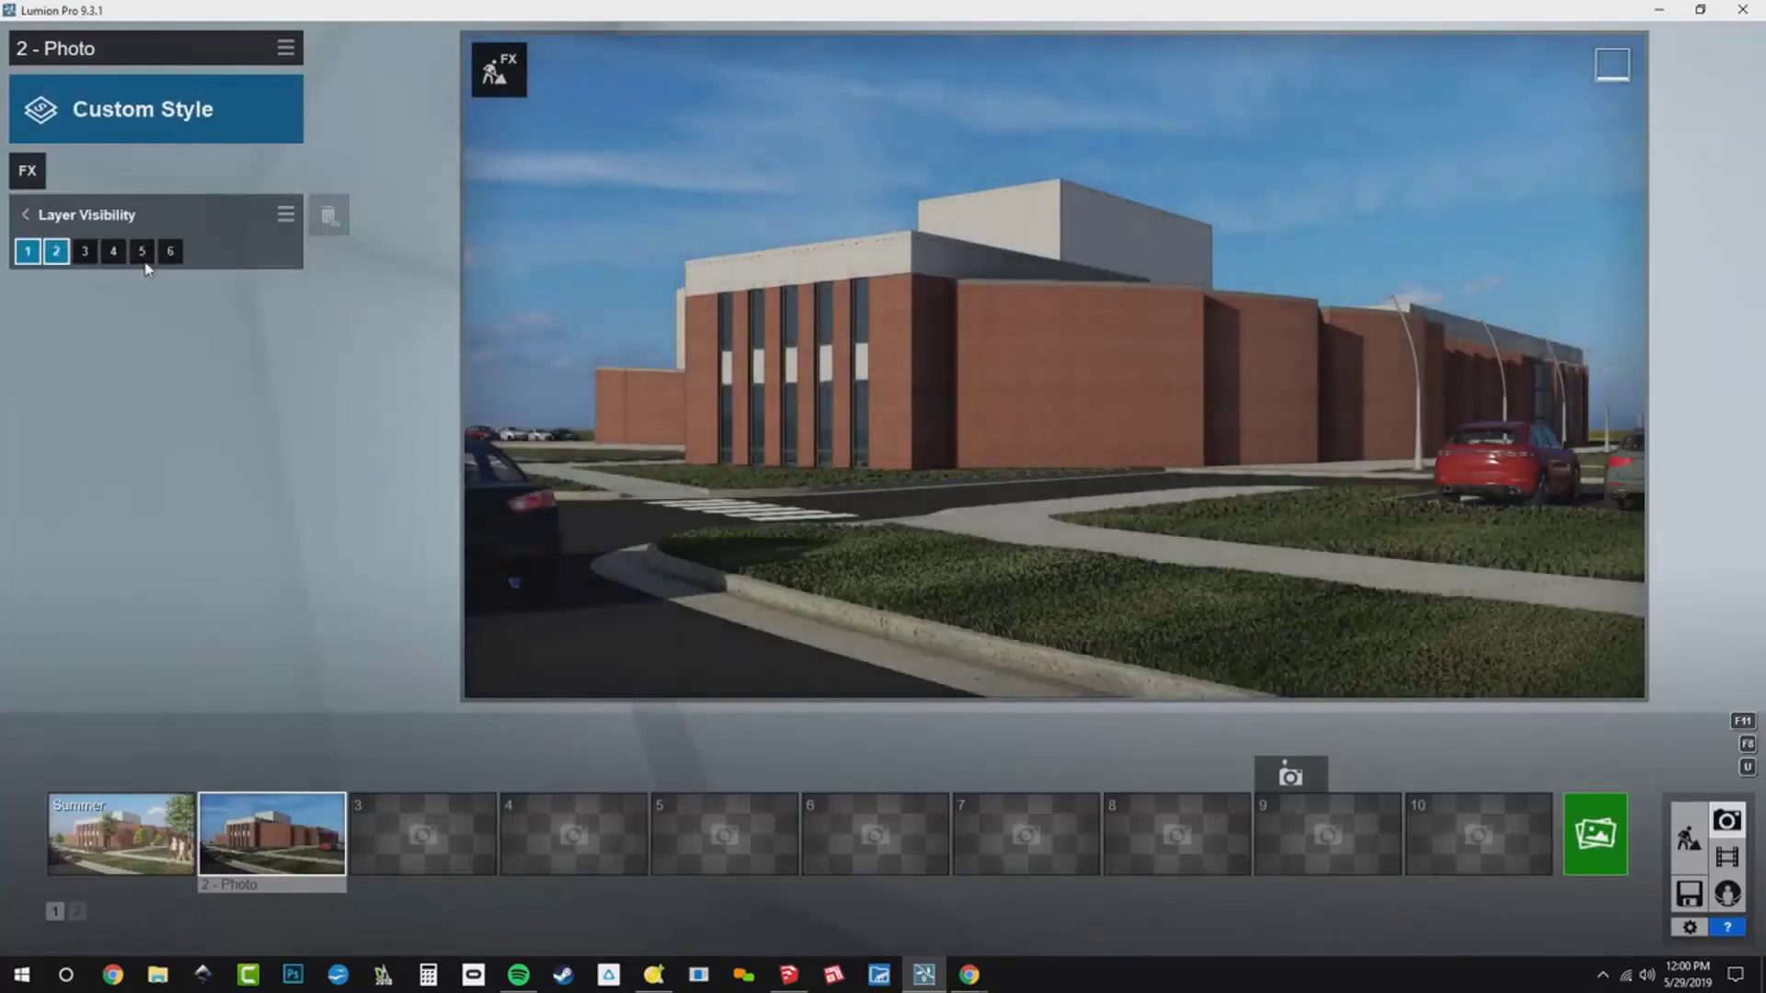
left_click(179, 256)
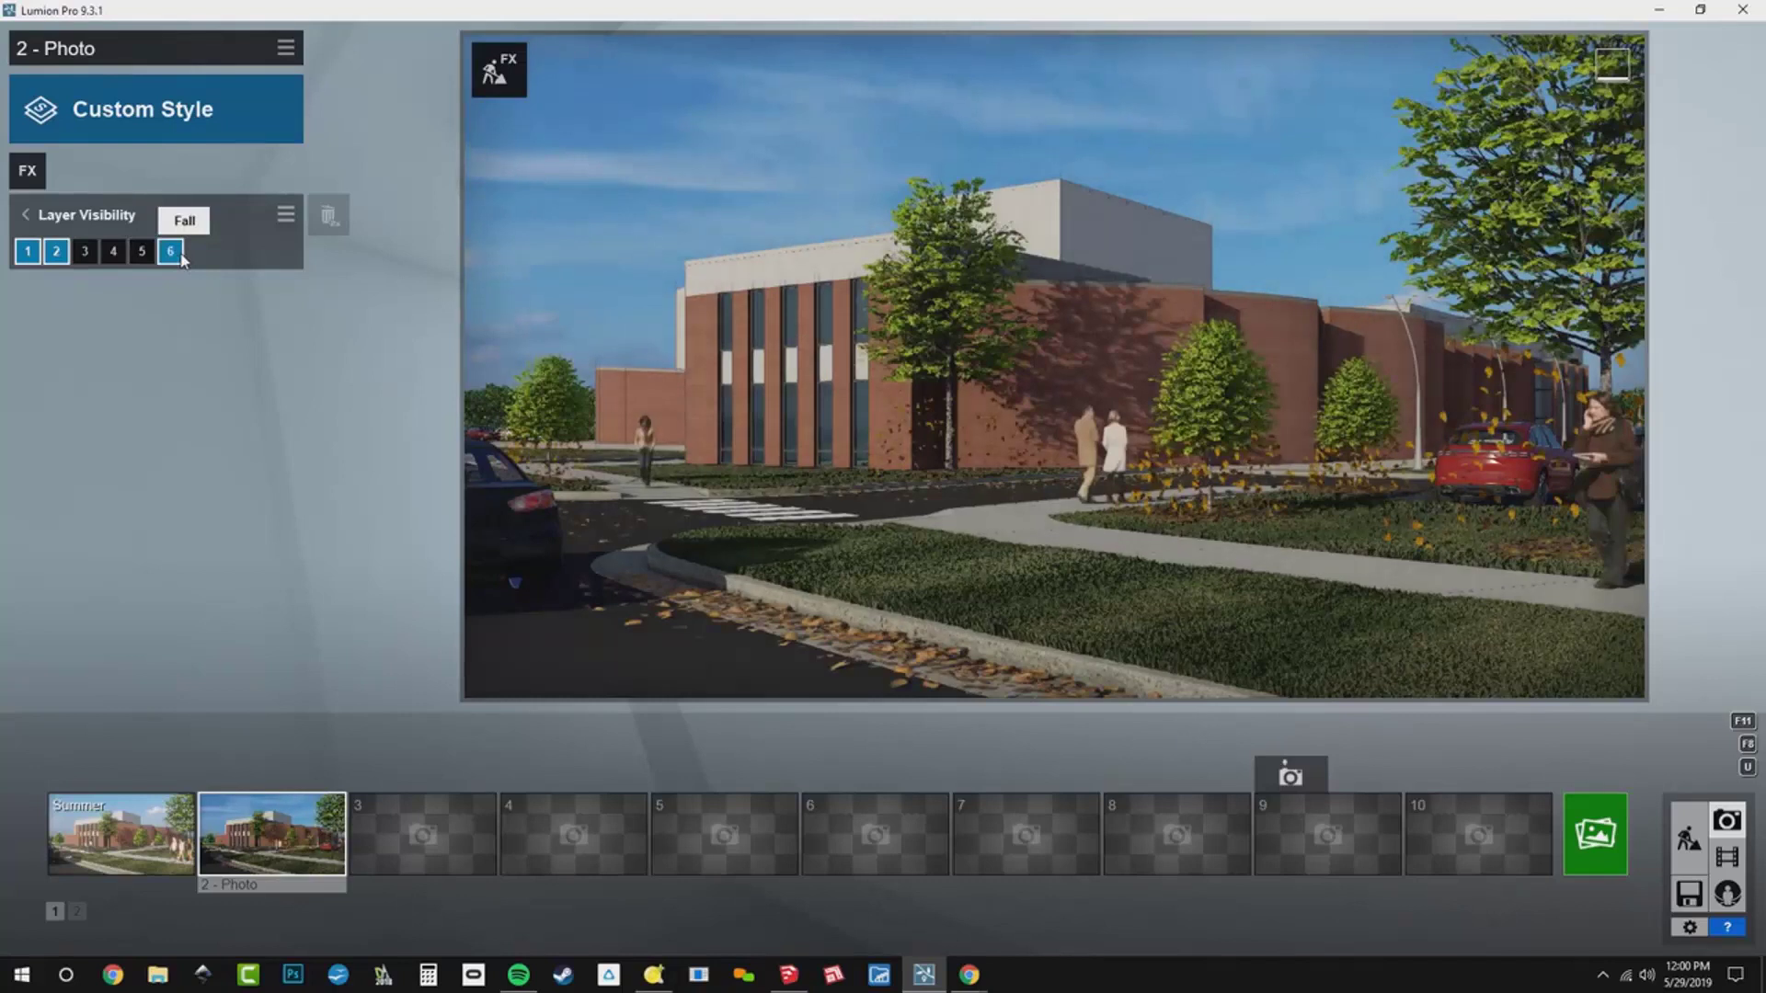
left_click(117, 221)
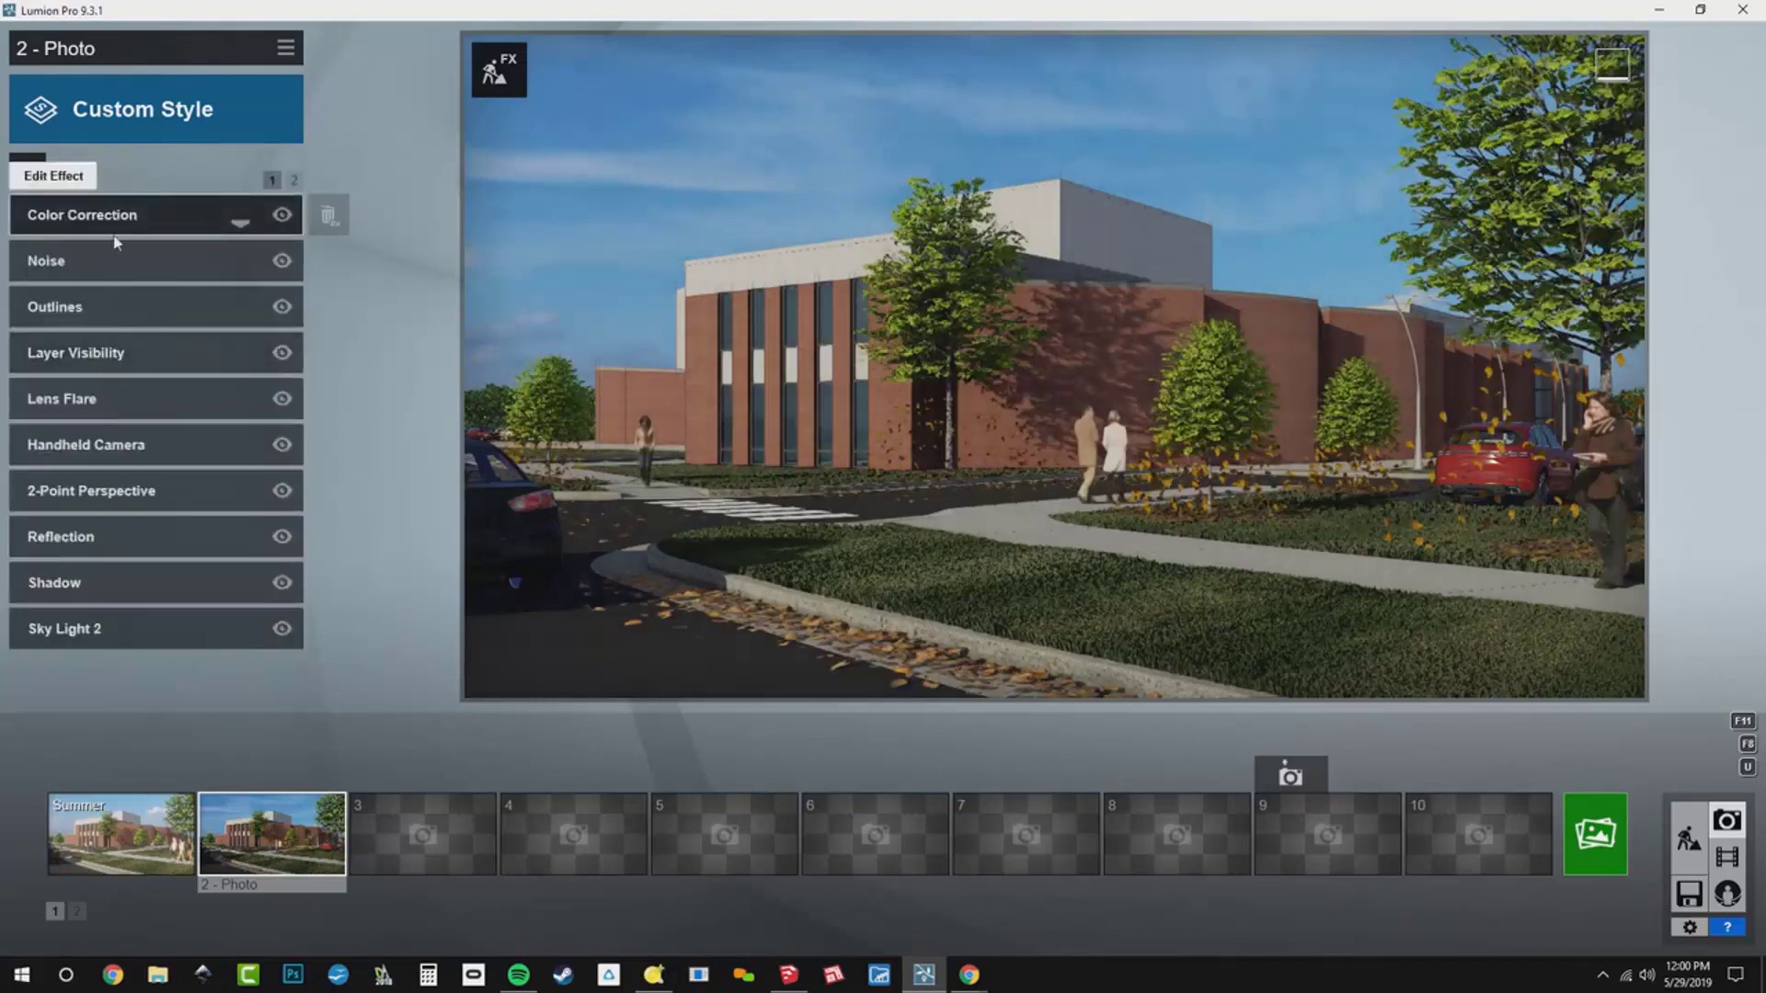
- Change the Real Skies effect's sky to Cloudy 8
left_click(294, 180)
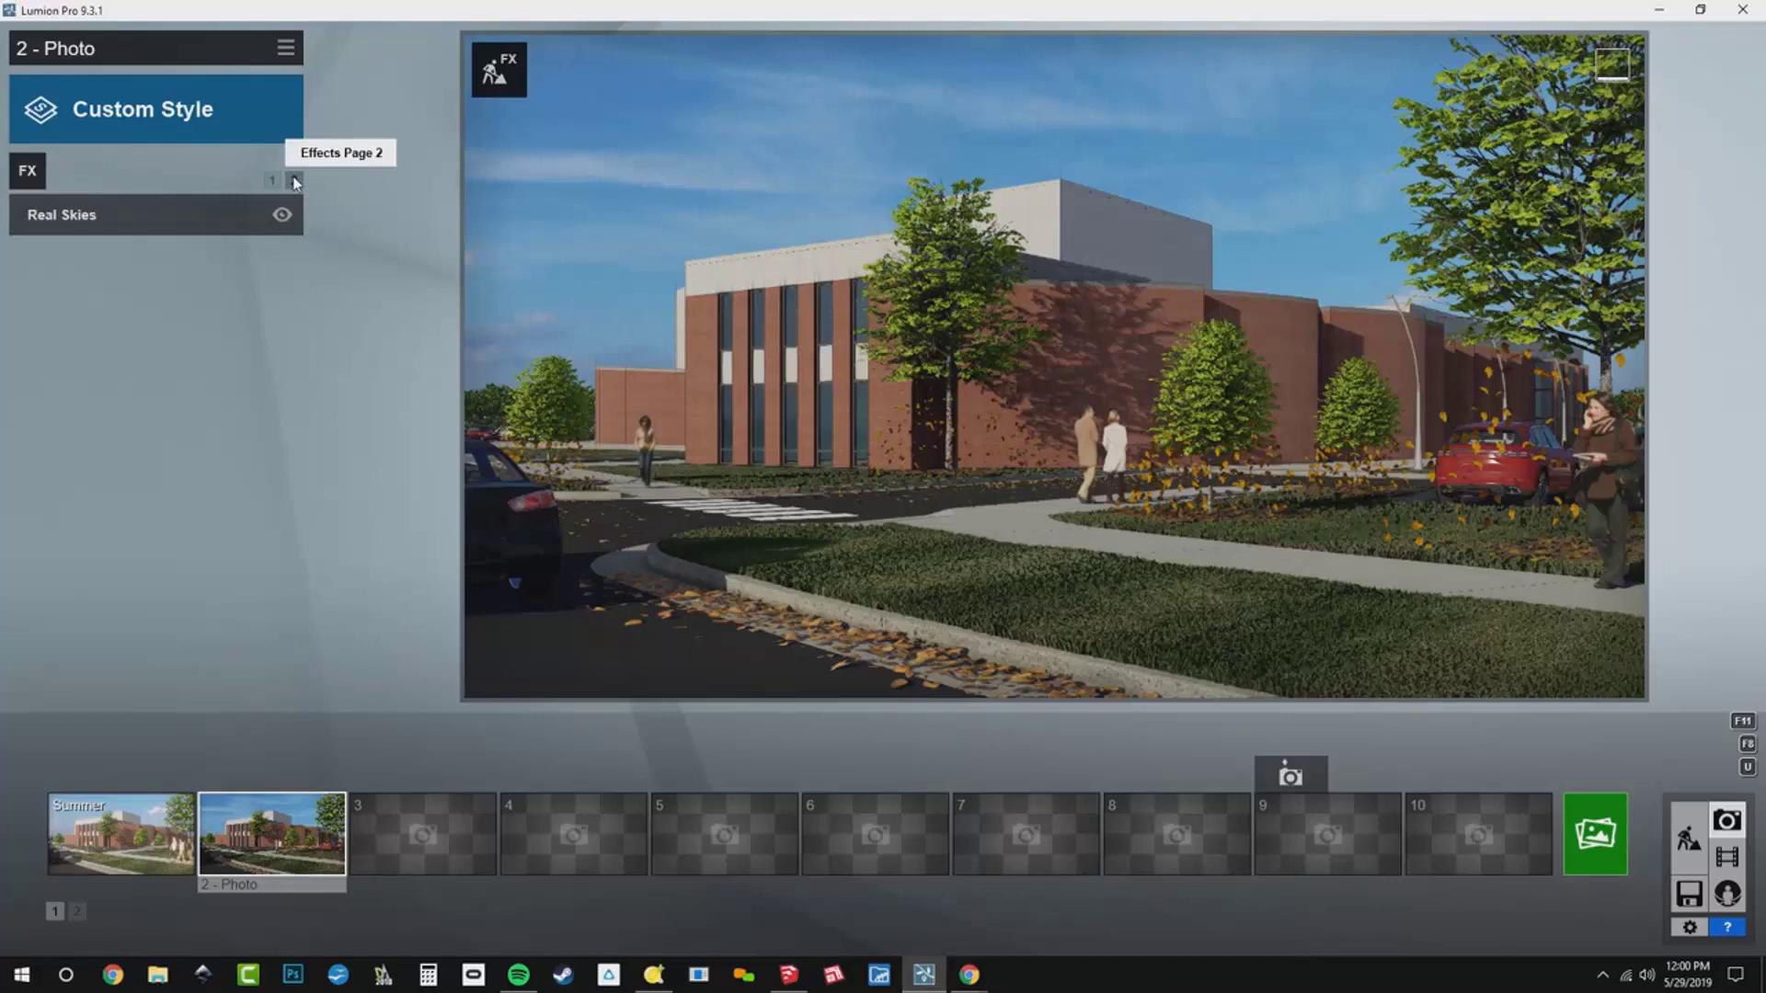
left_click(138, 214)
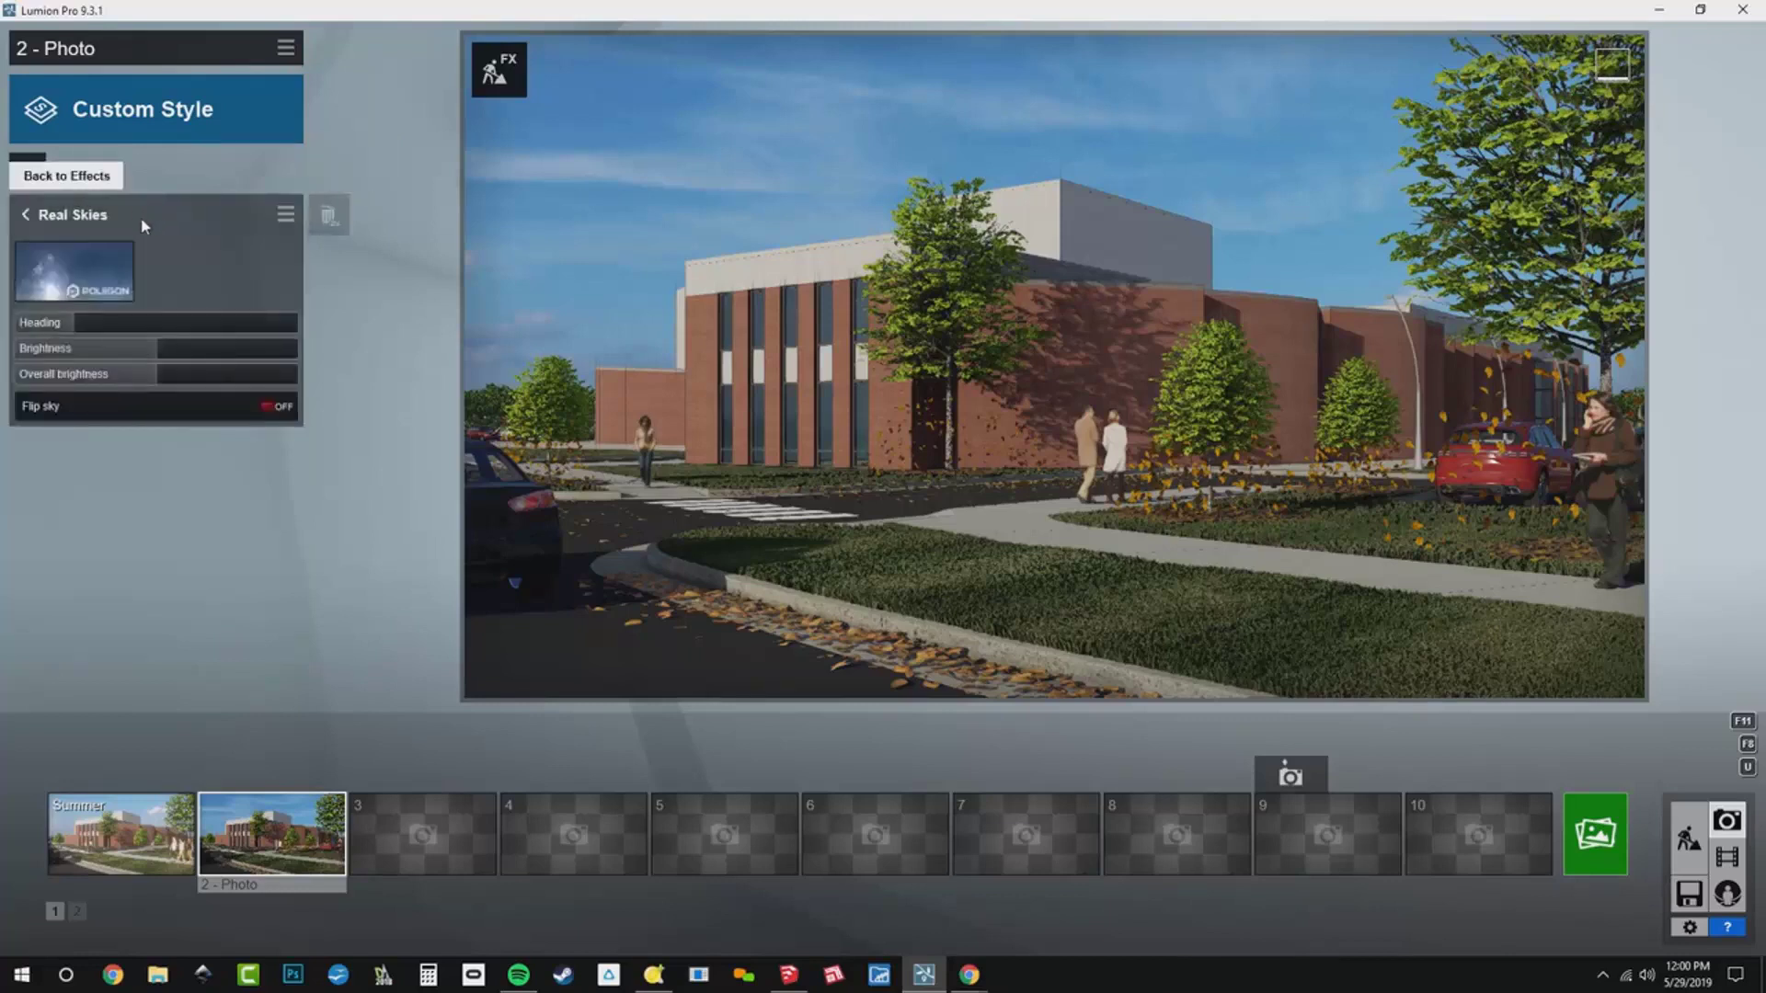
left_click(101, 272)
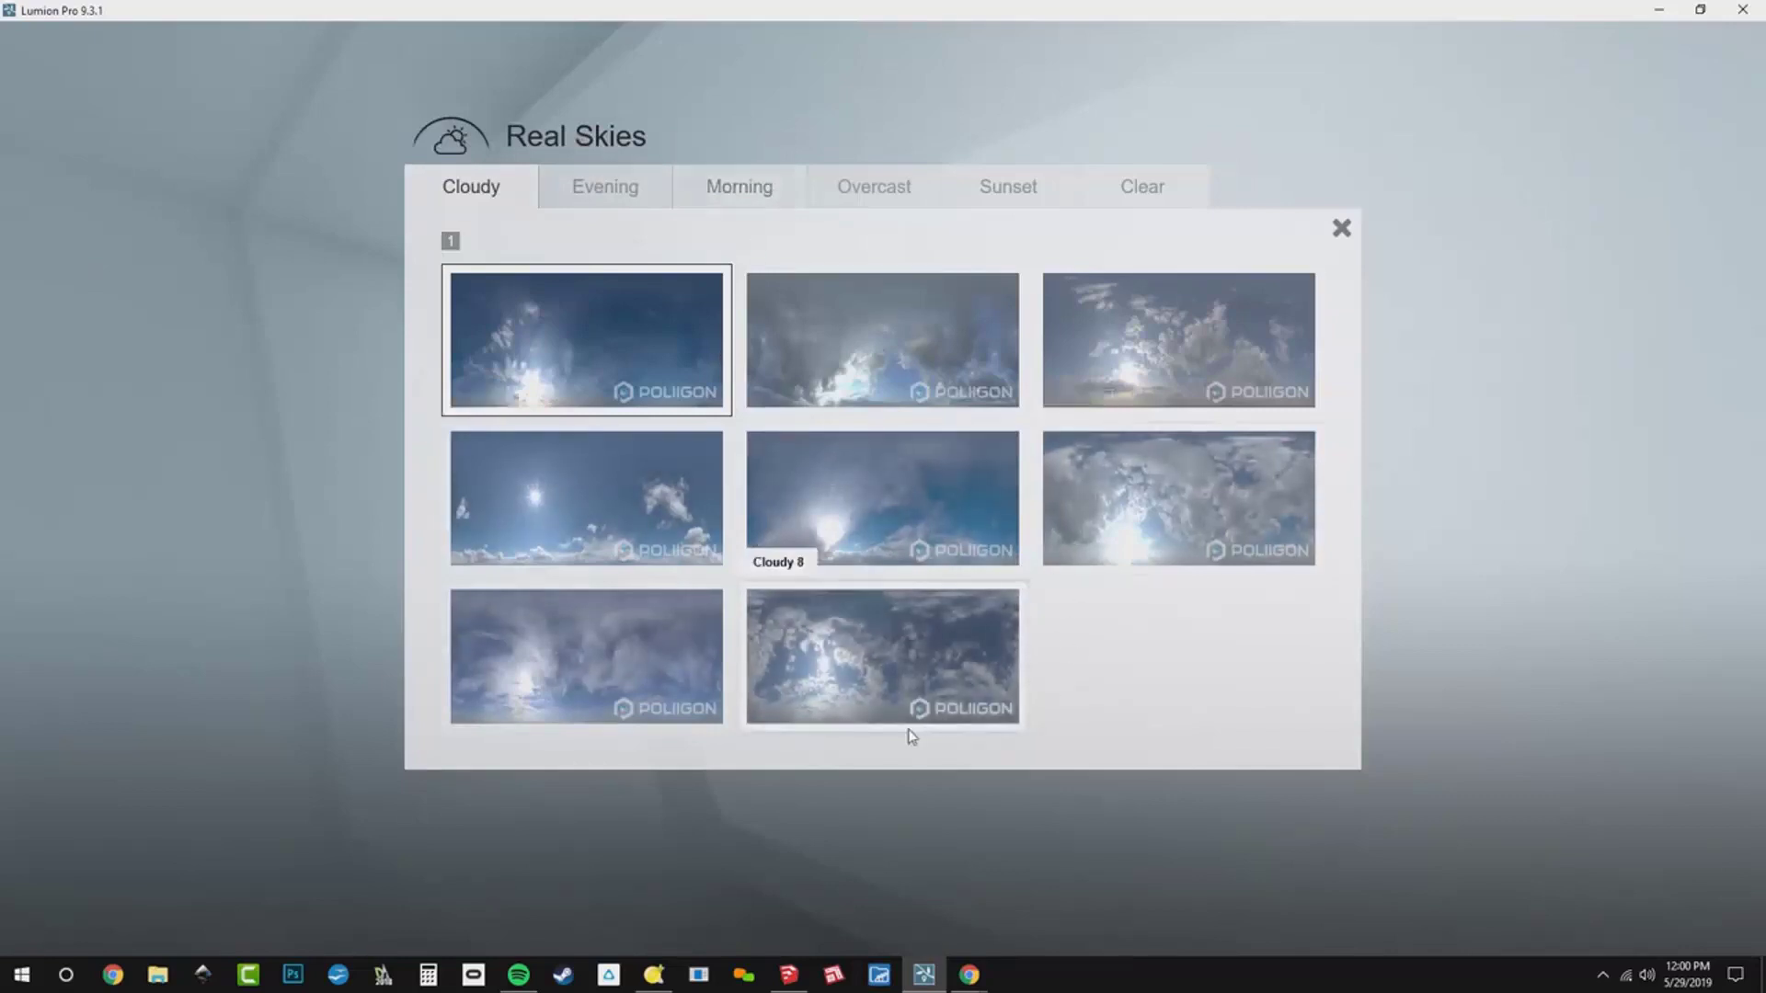
left_click(903, 670)
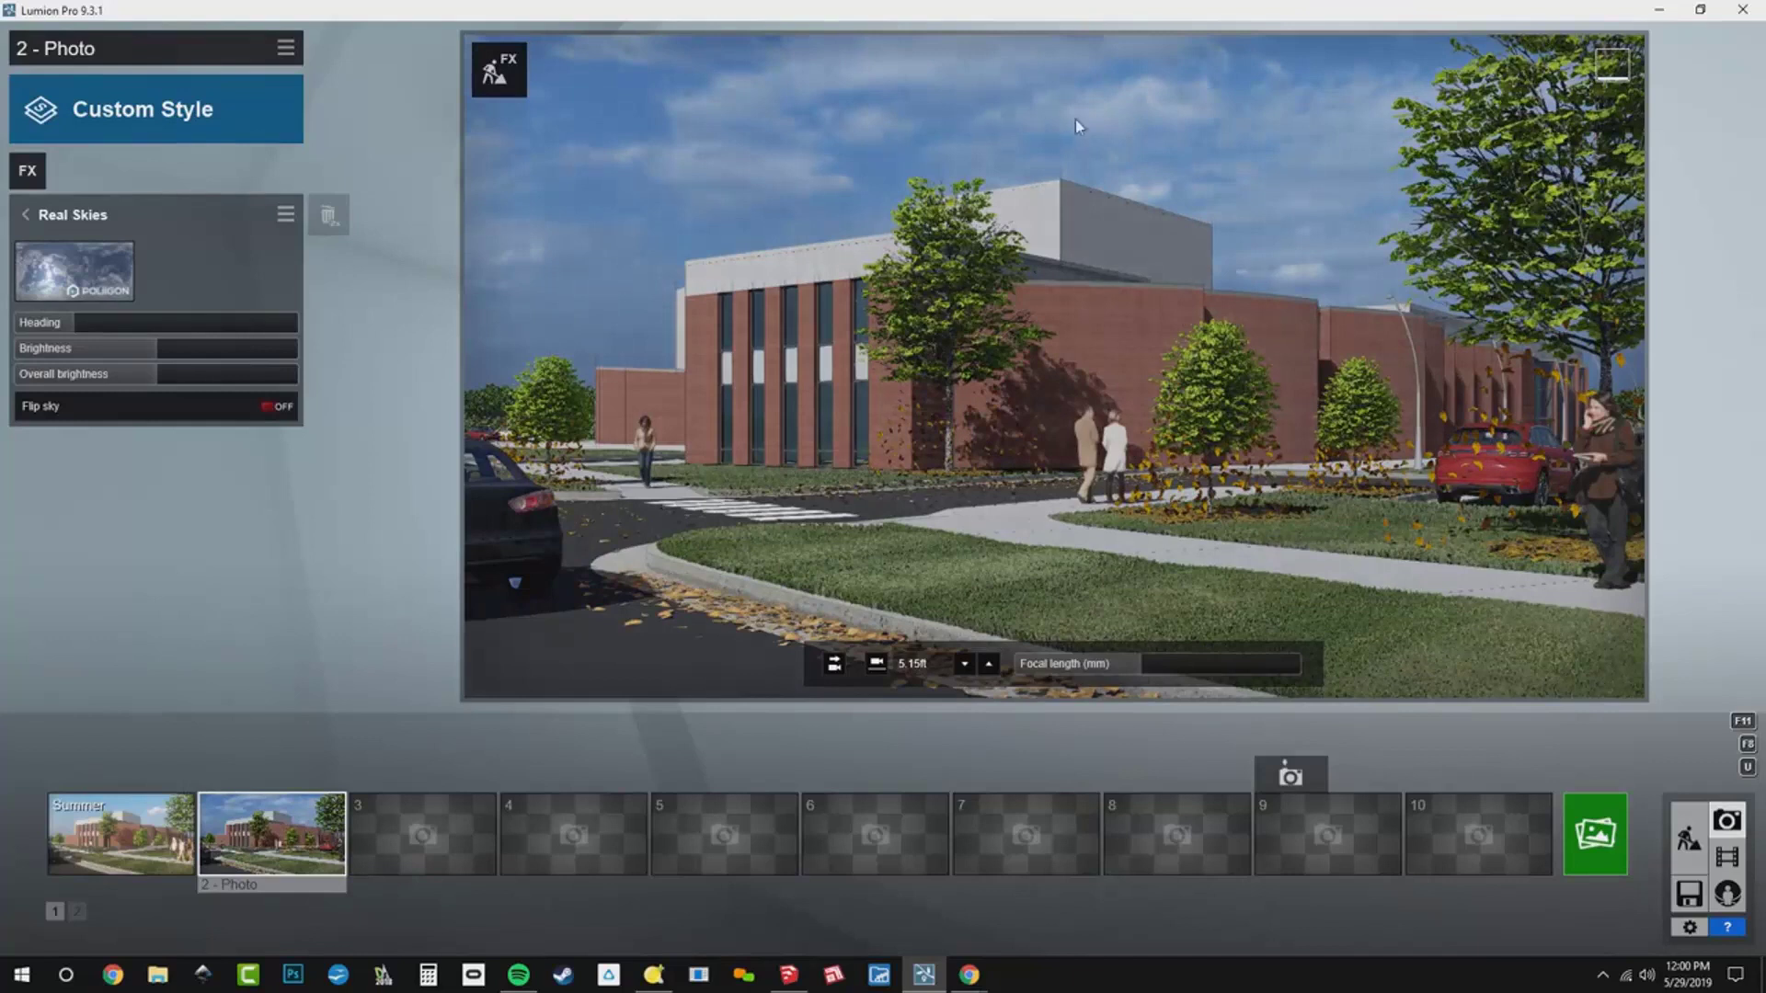
mouse_move(98, 324)
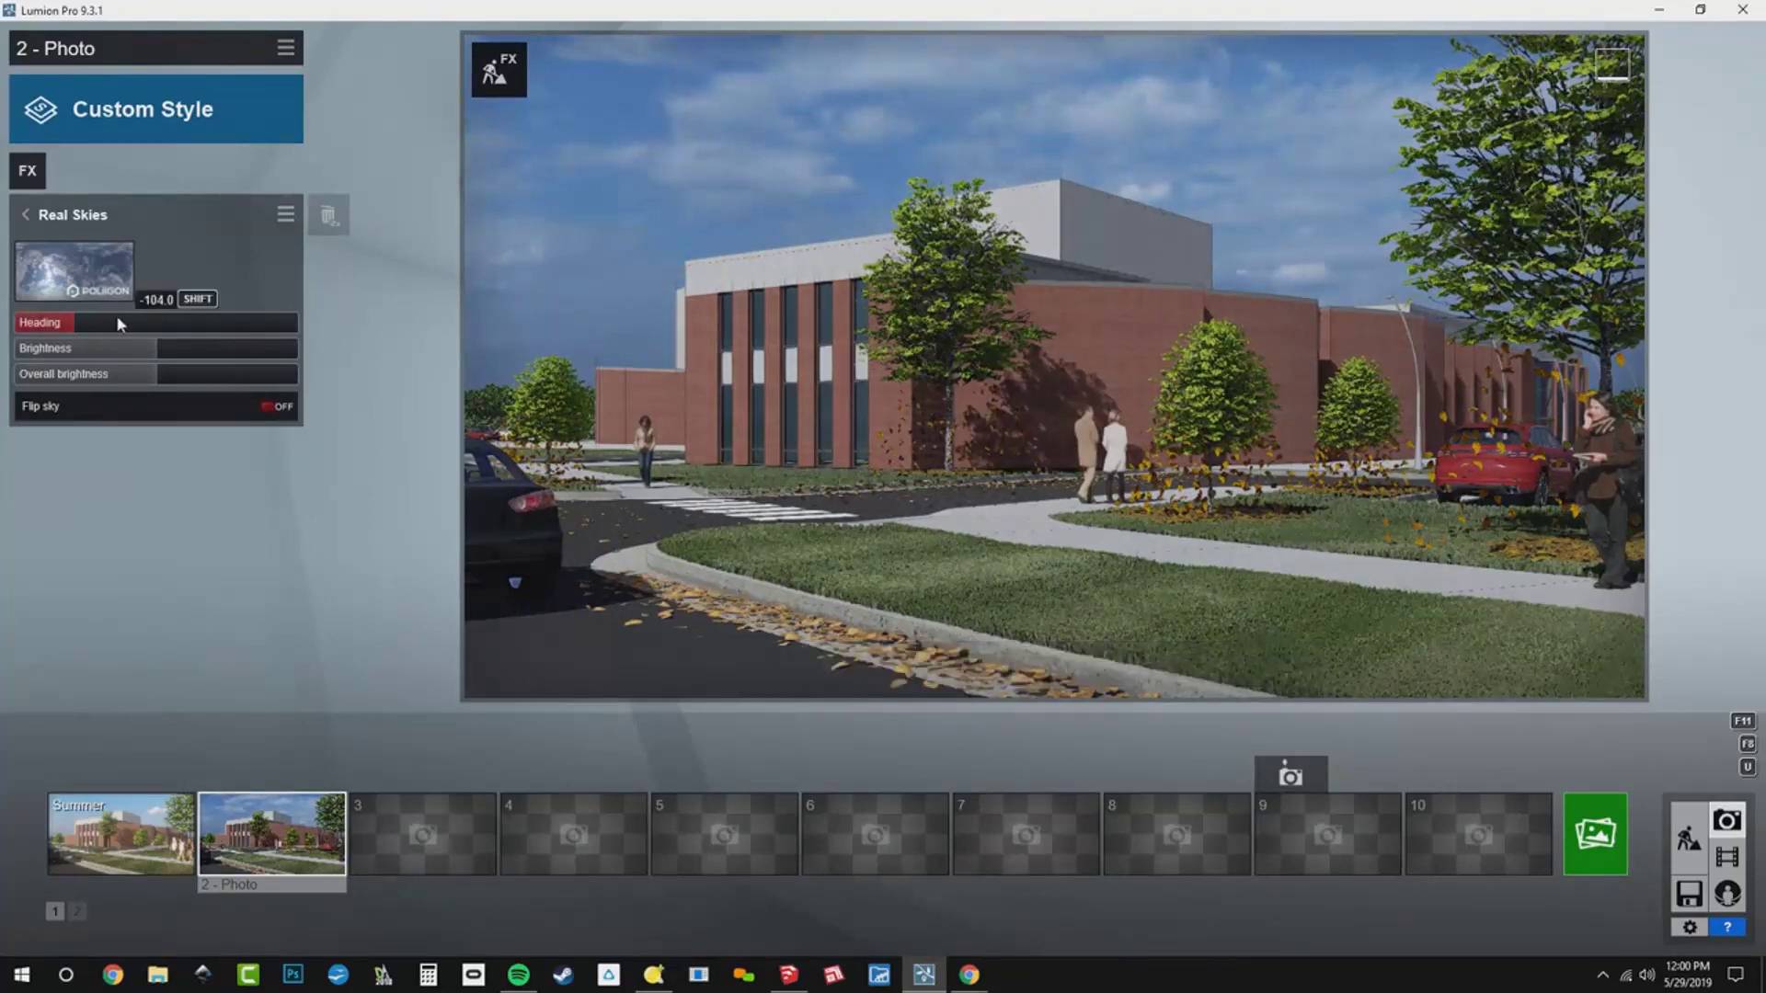
left_click(25, 214)
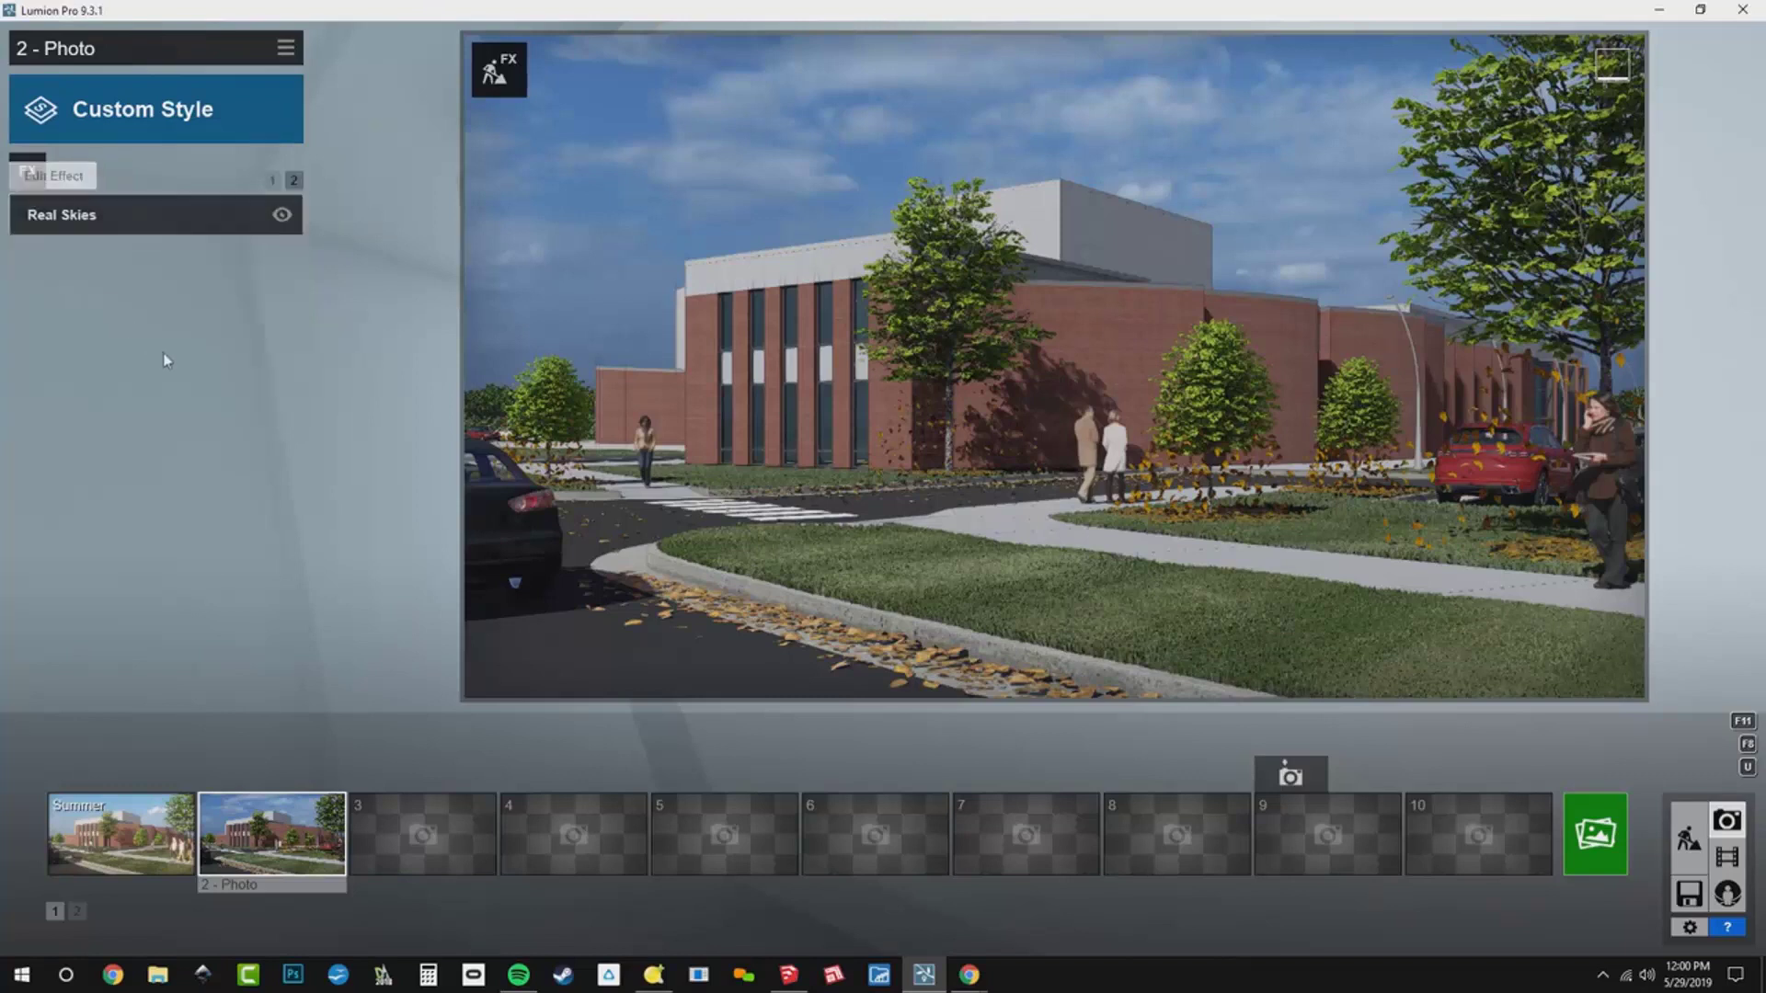
- In the Color Correction effect, lower Temperature slightly below the midpoint and set Saturation to 1.1
left_click(273, 180)
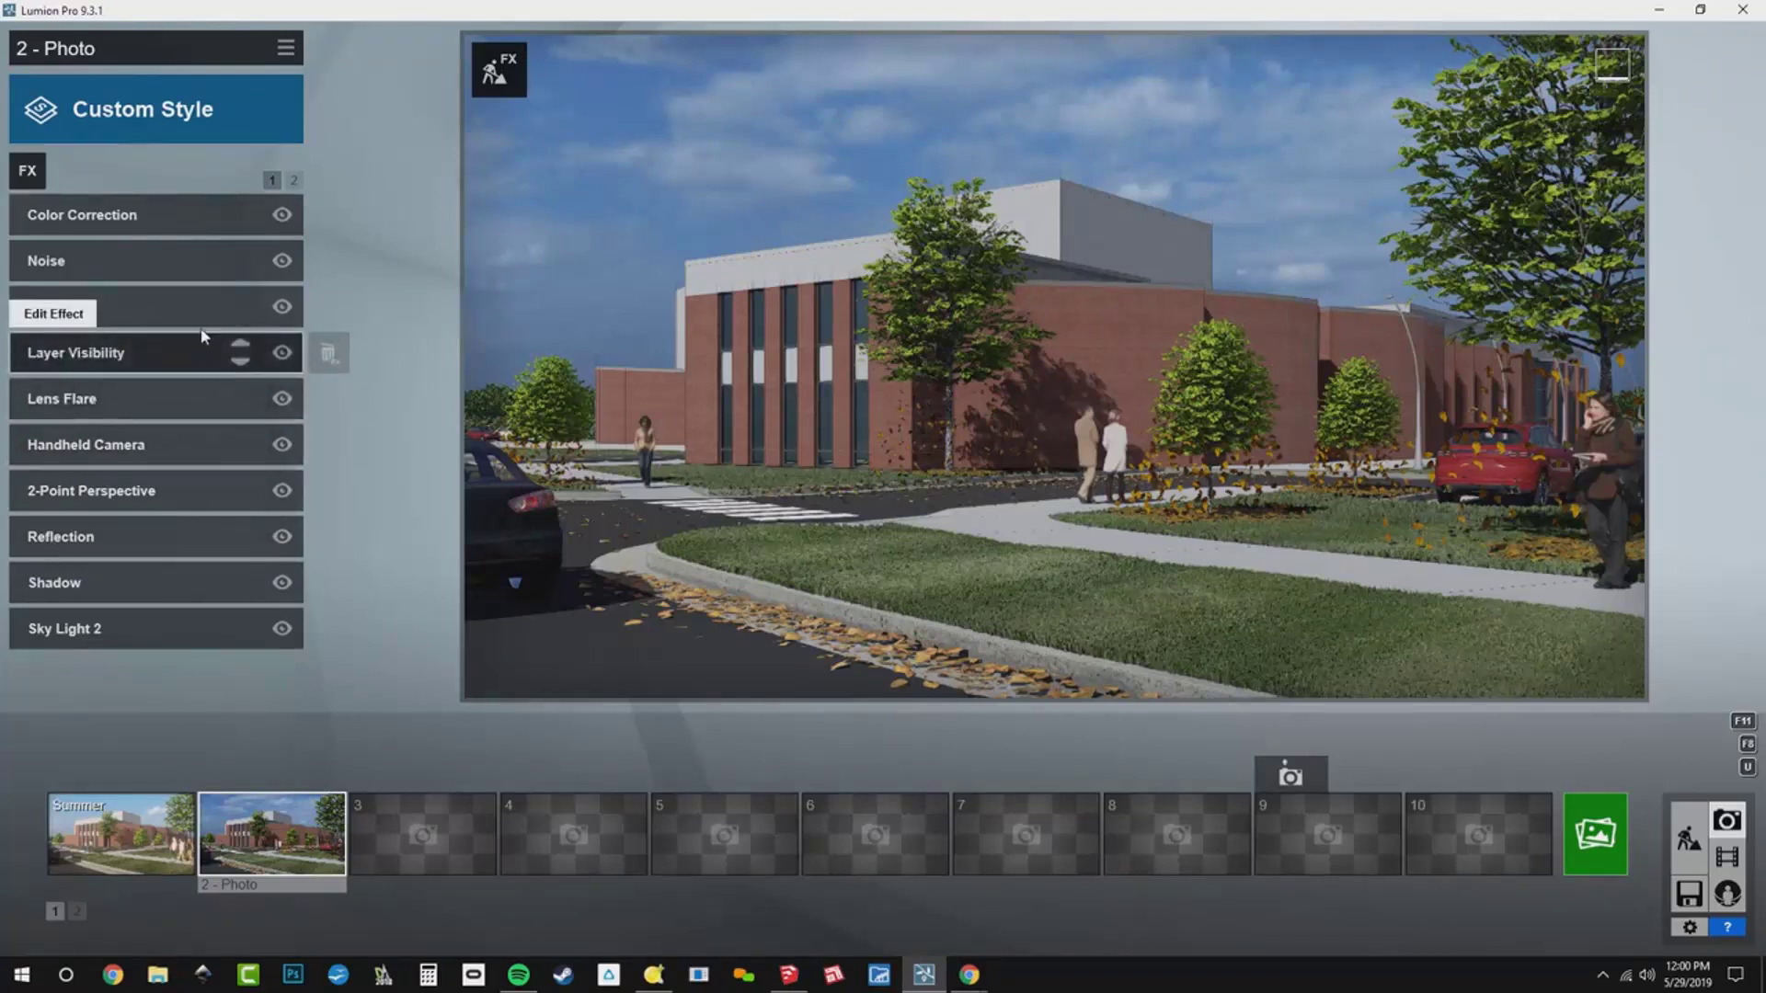
left_click(176, 226)
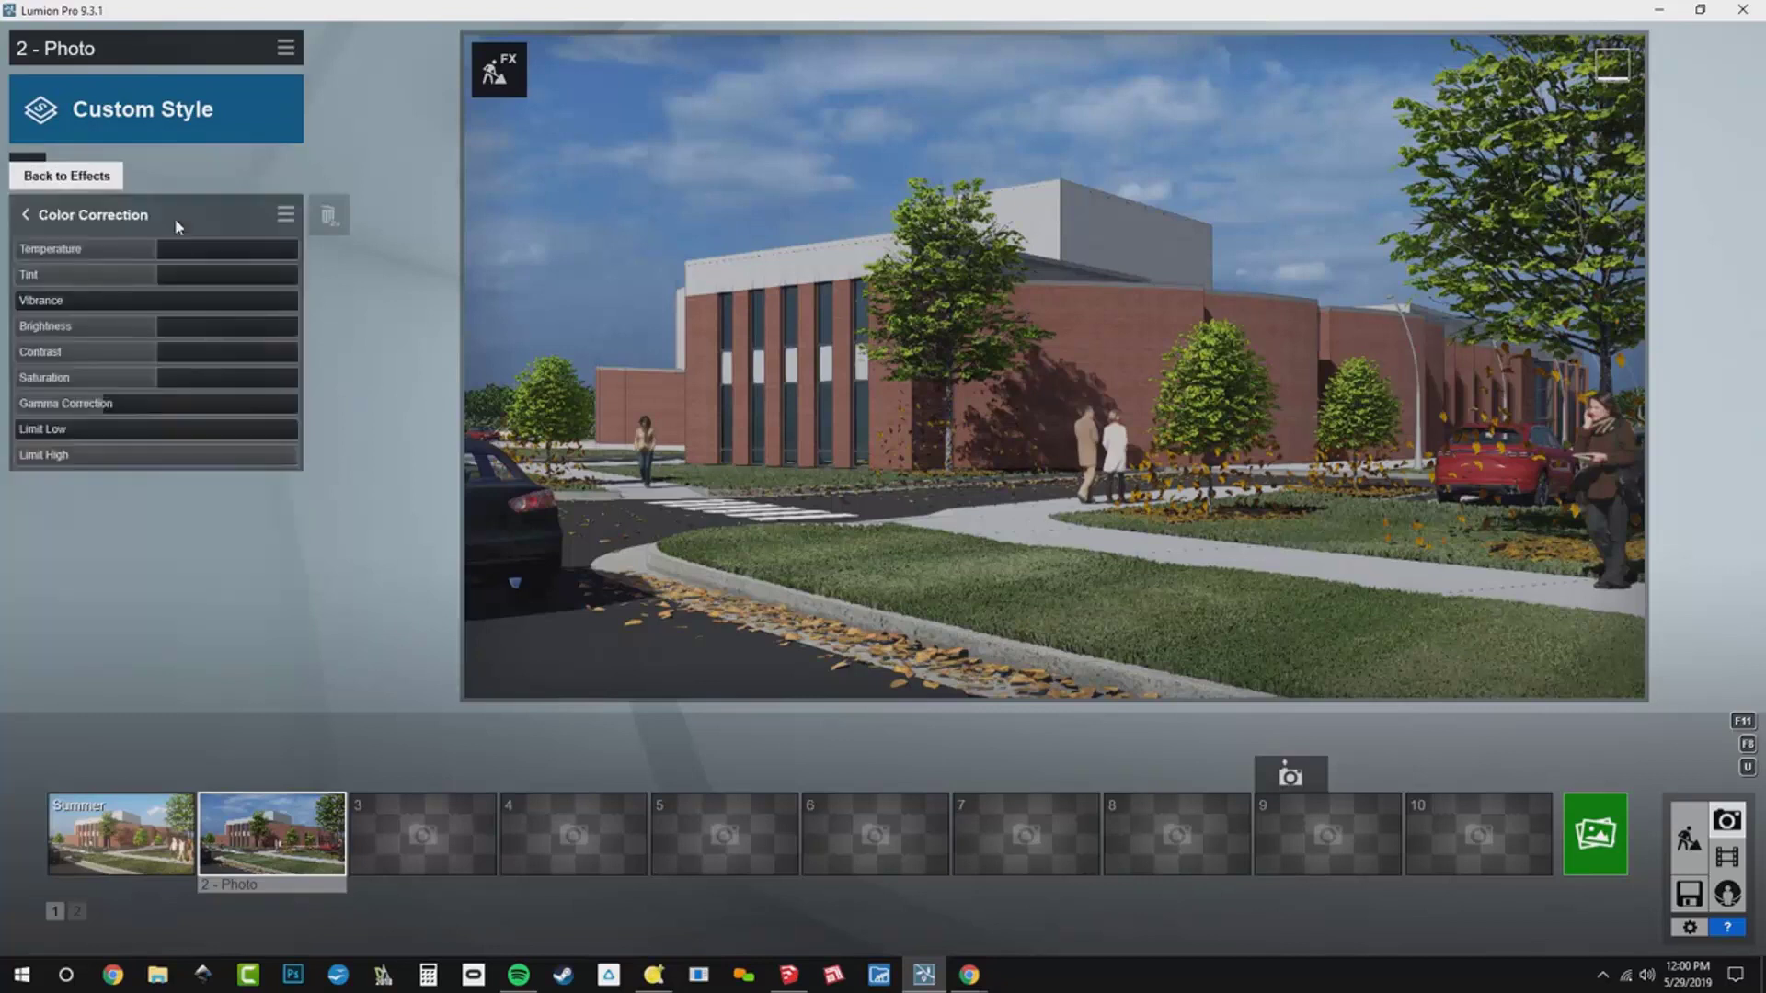
mouse_move(158, 254)
left_mouse_down()
mouse_move(52, 262)
mouse_move(229, 268)
mouse_move(135, 251)
left_mouse_up()
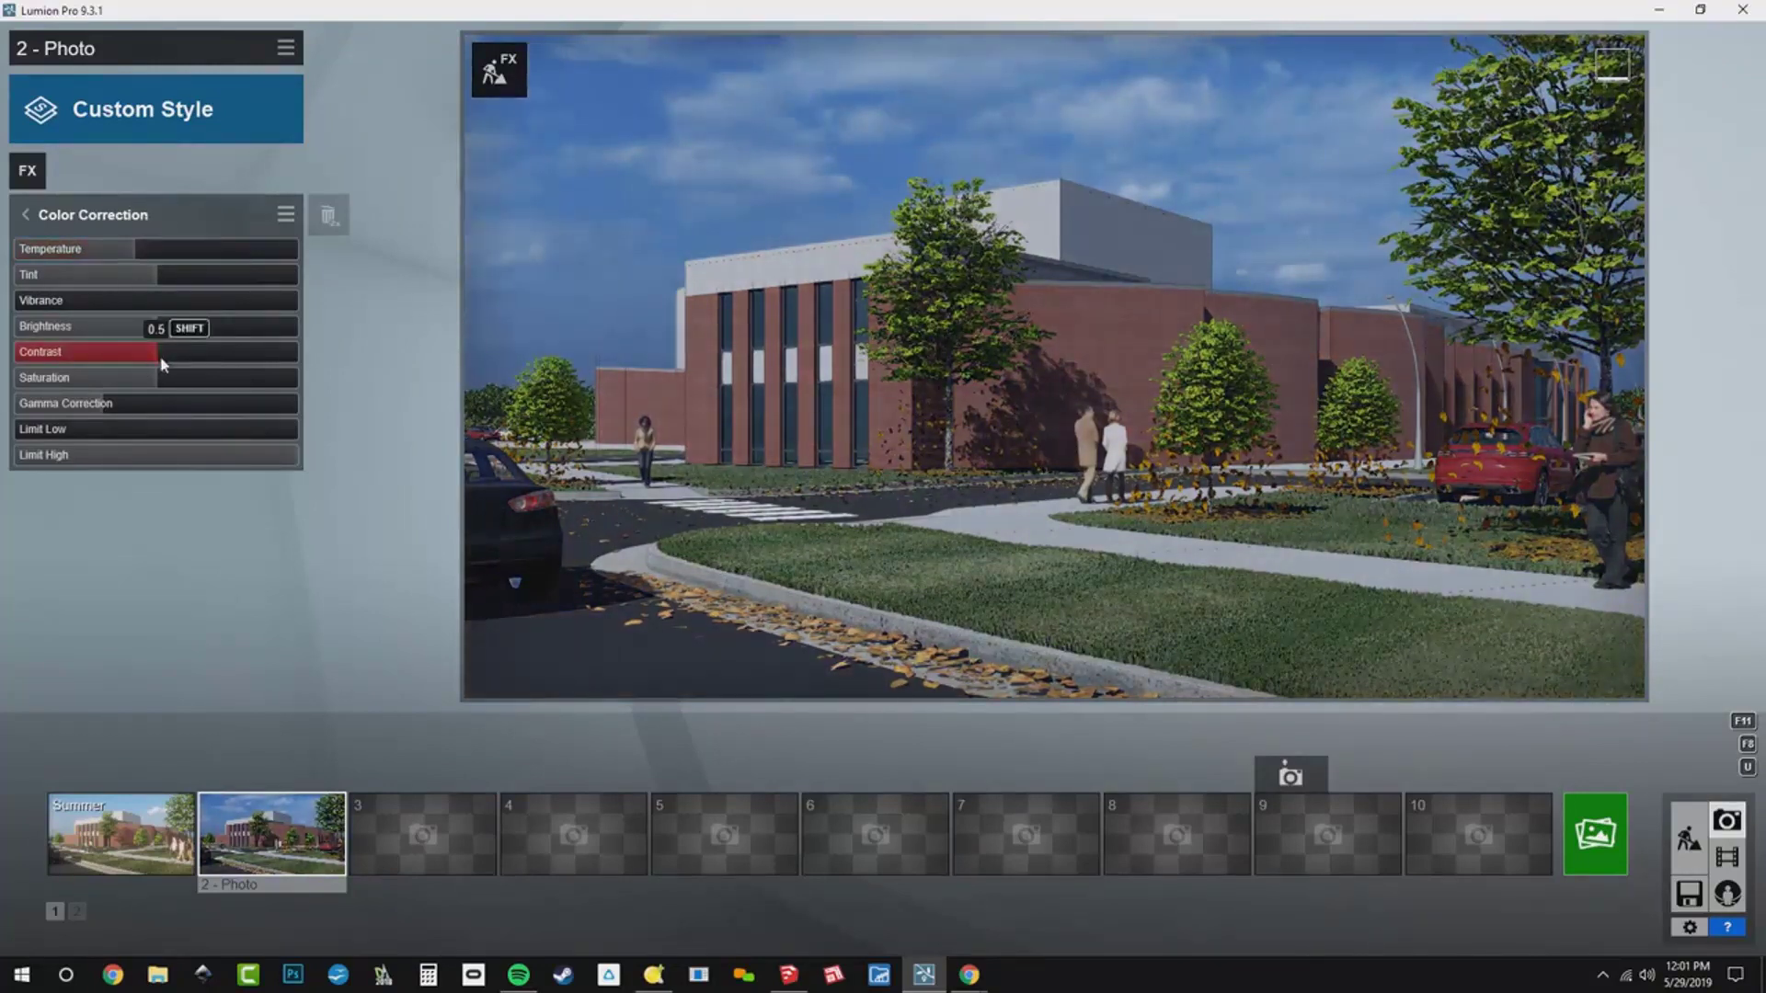
mouse_move(158, 381)
left_mouse_down()
mouse_move(87, 394)
mouse_move(171, 413)
left_mouse_up()
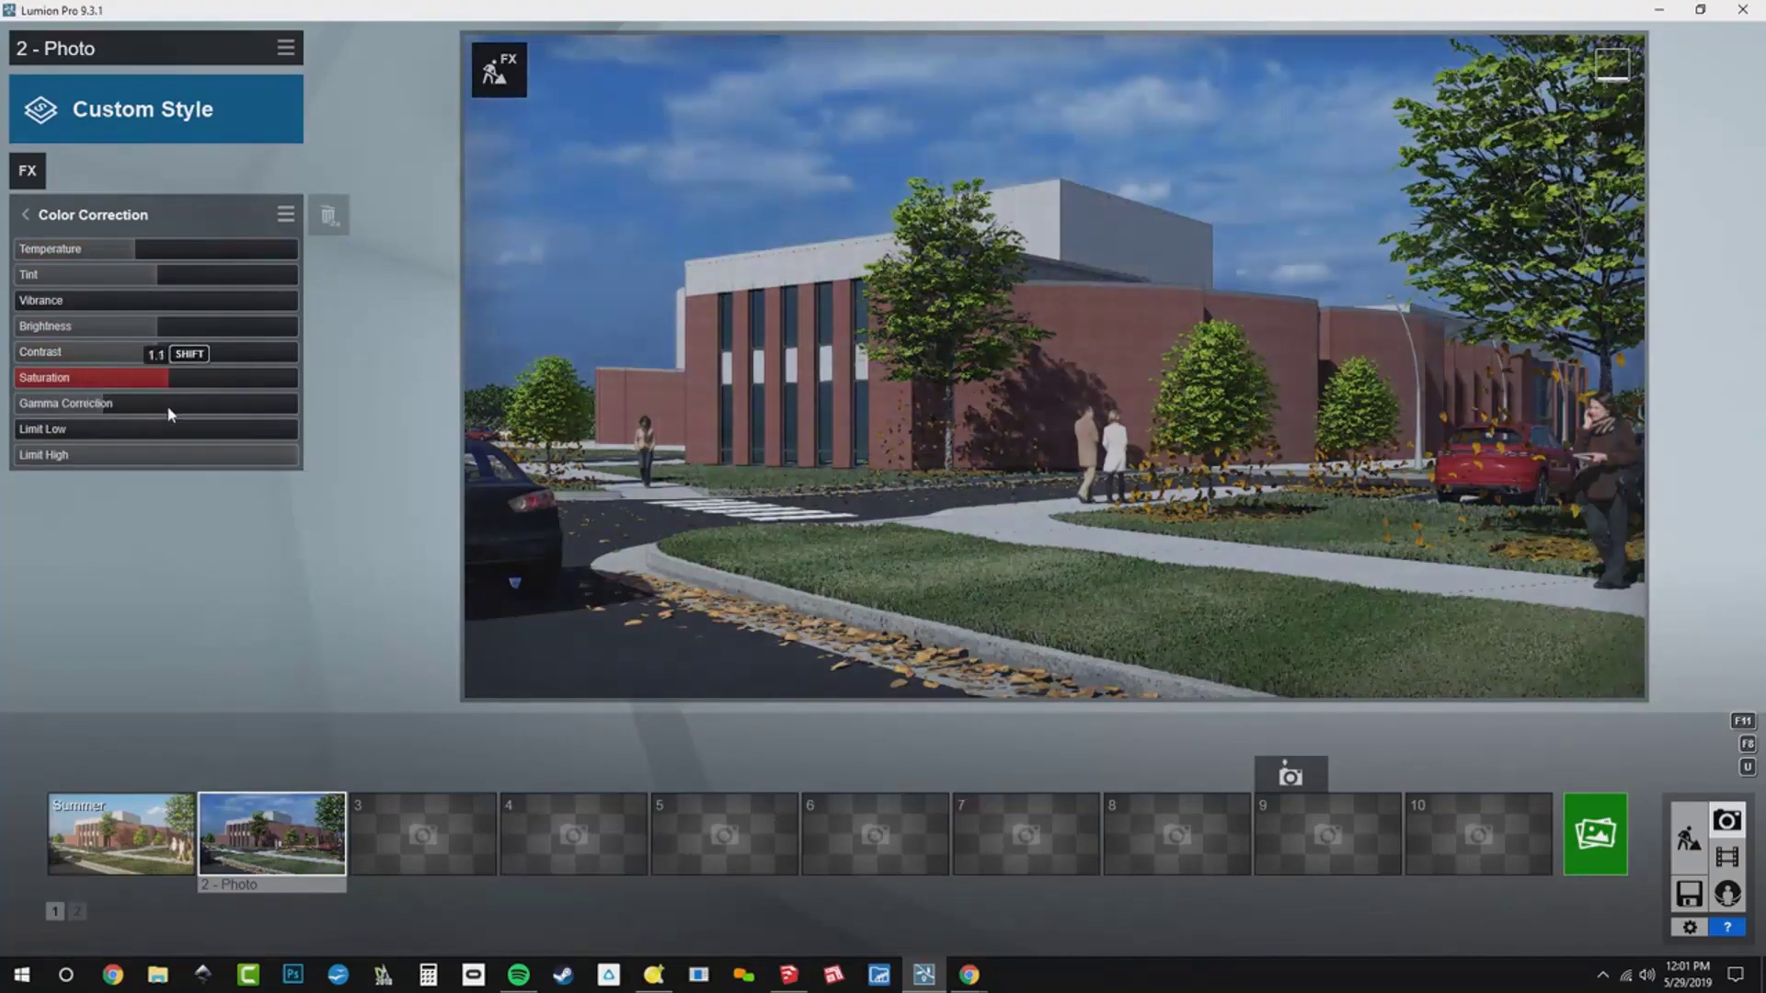
left_click_drag(173, 414, 173, 413)
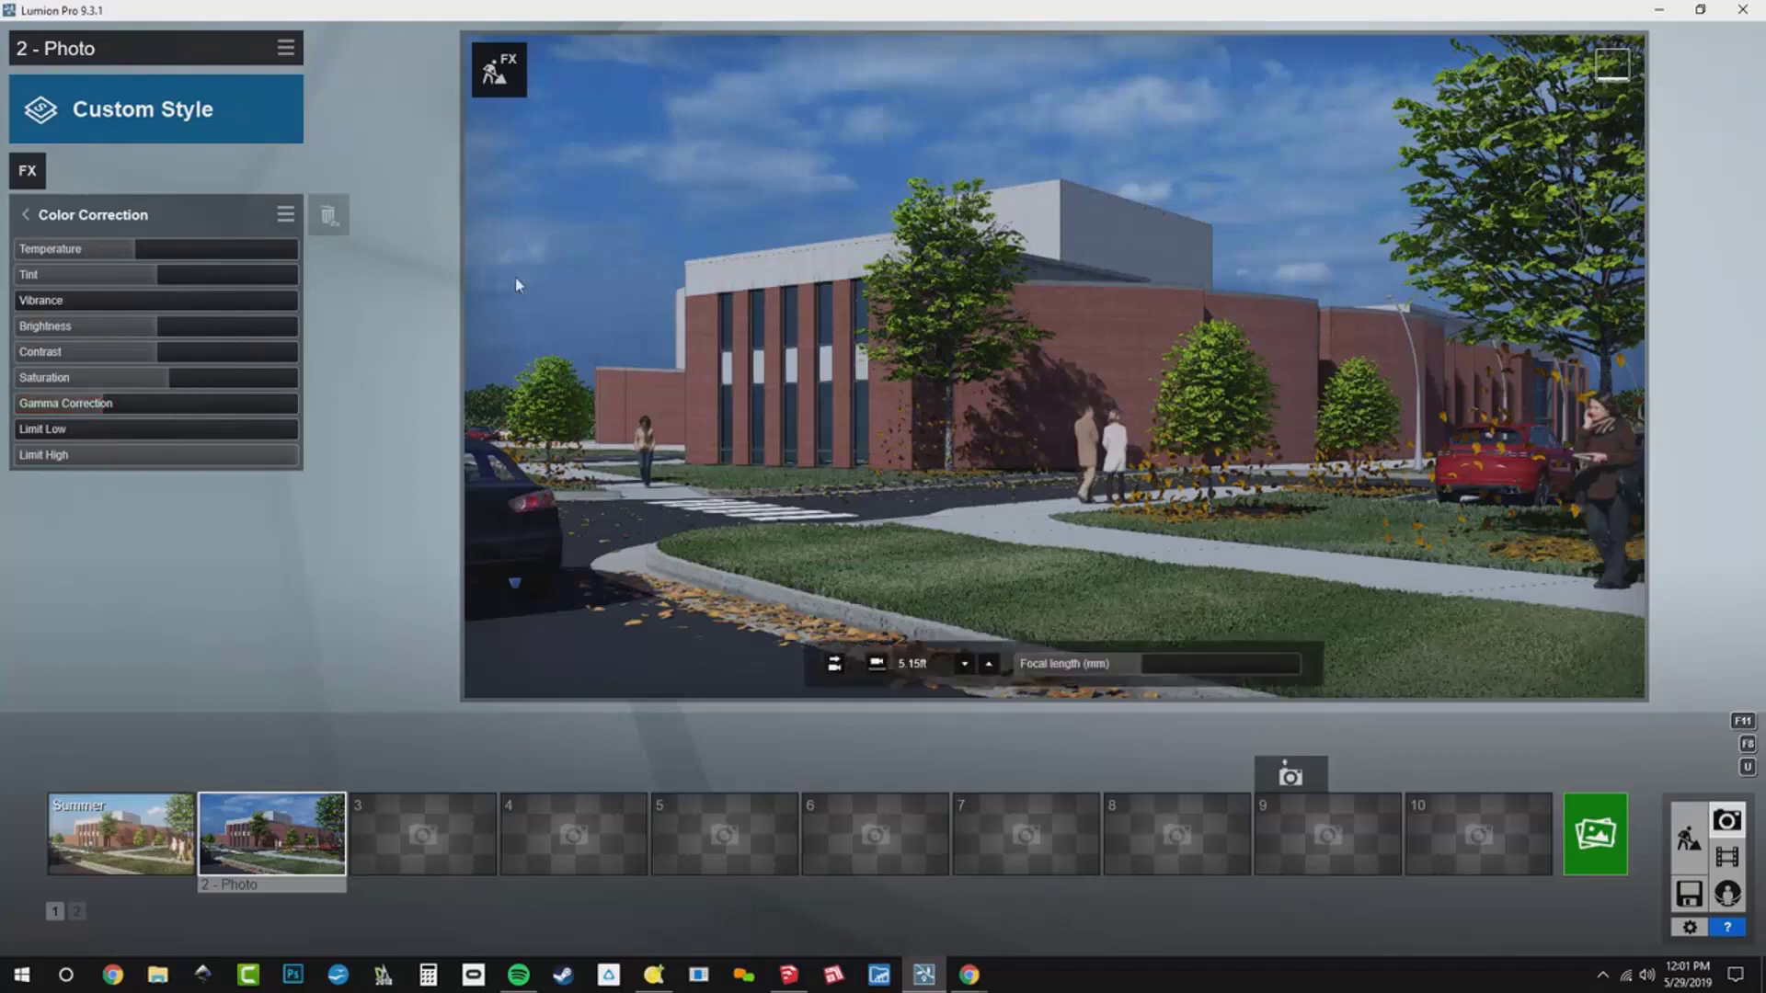
left_click(105, 224)
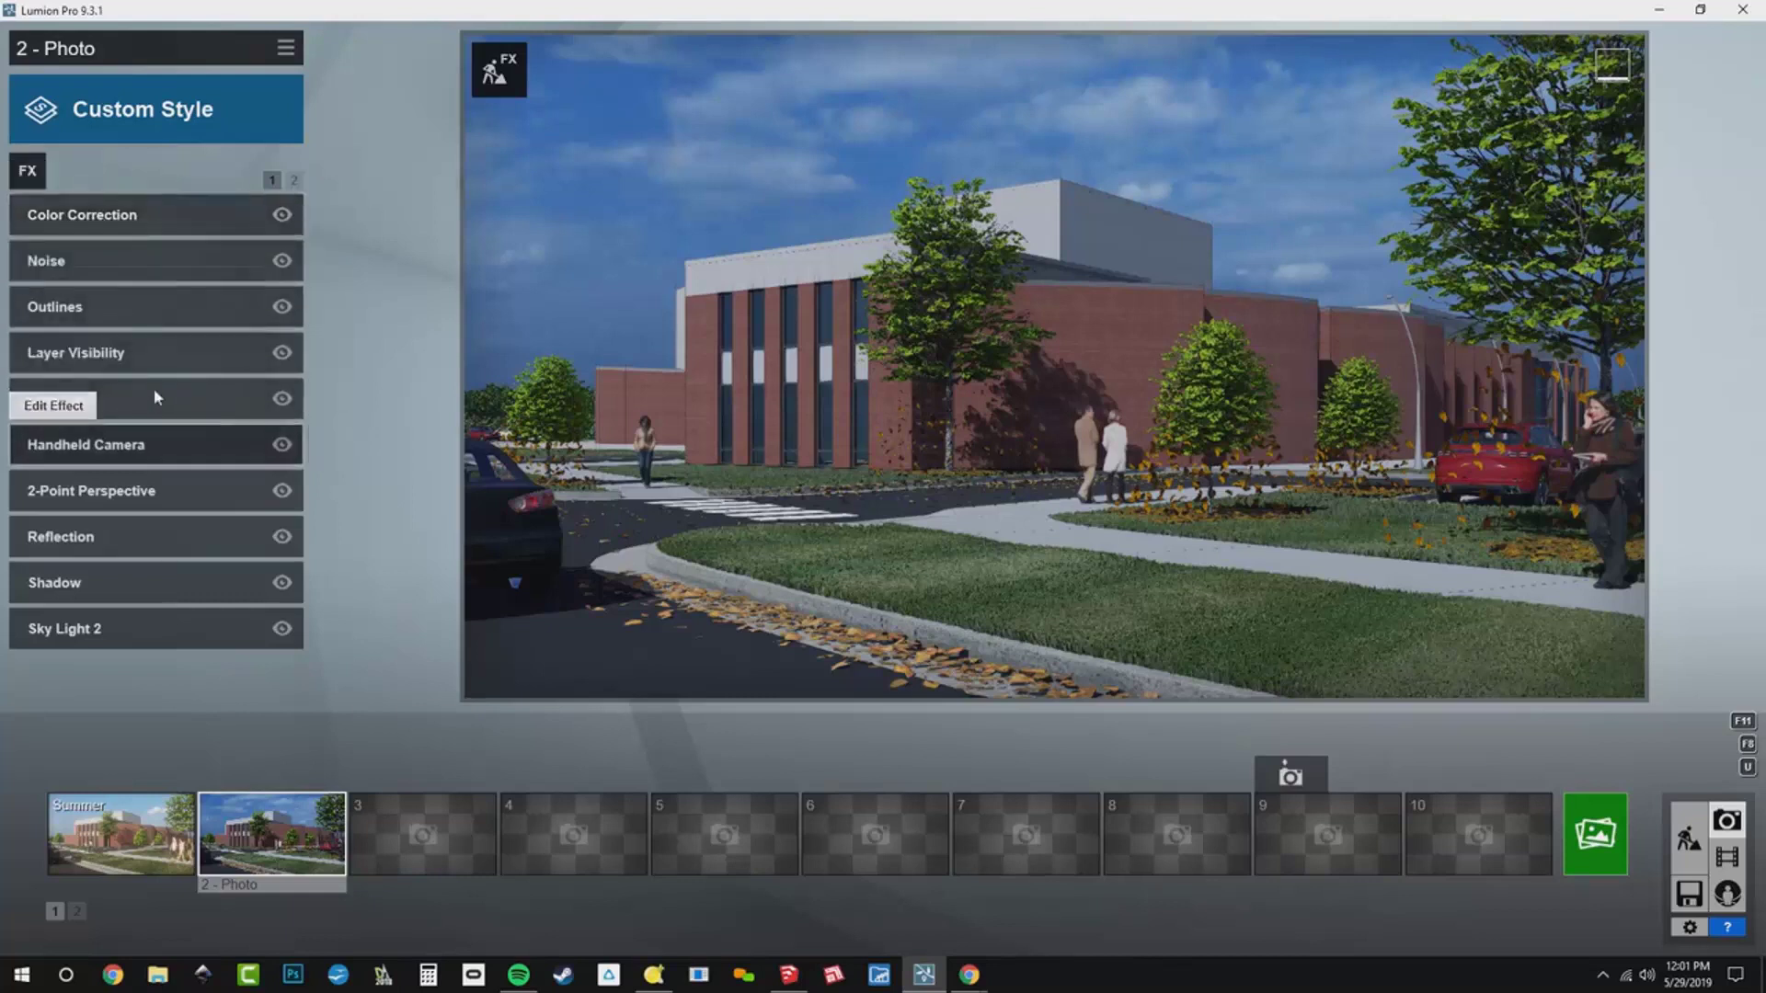
- Add the Autumn Colors weather effect to the photo and raise its Layer setting to about a quarter of its range
left_click(159, 365)
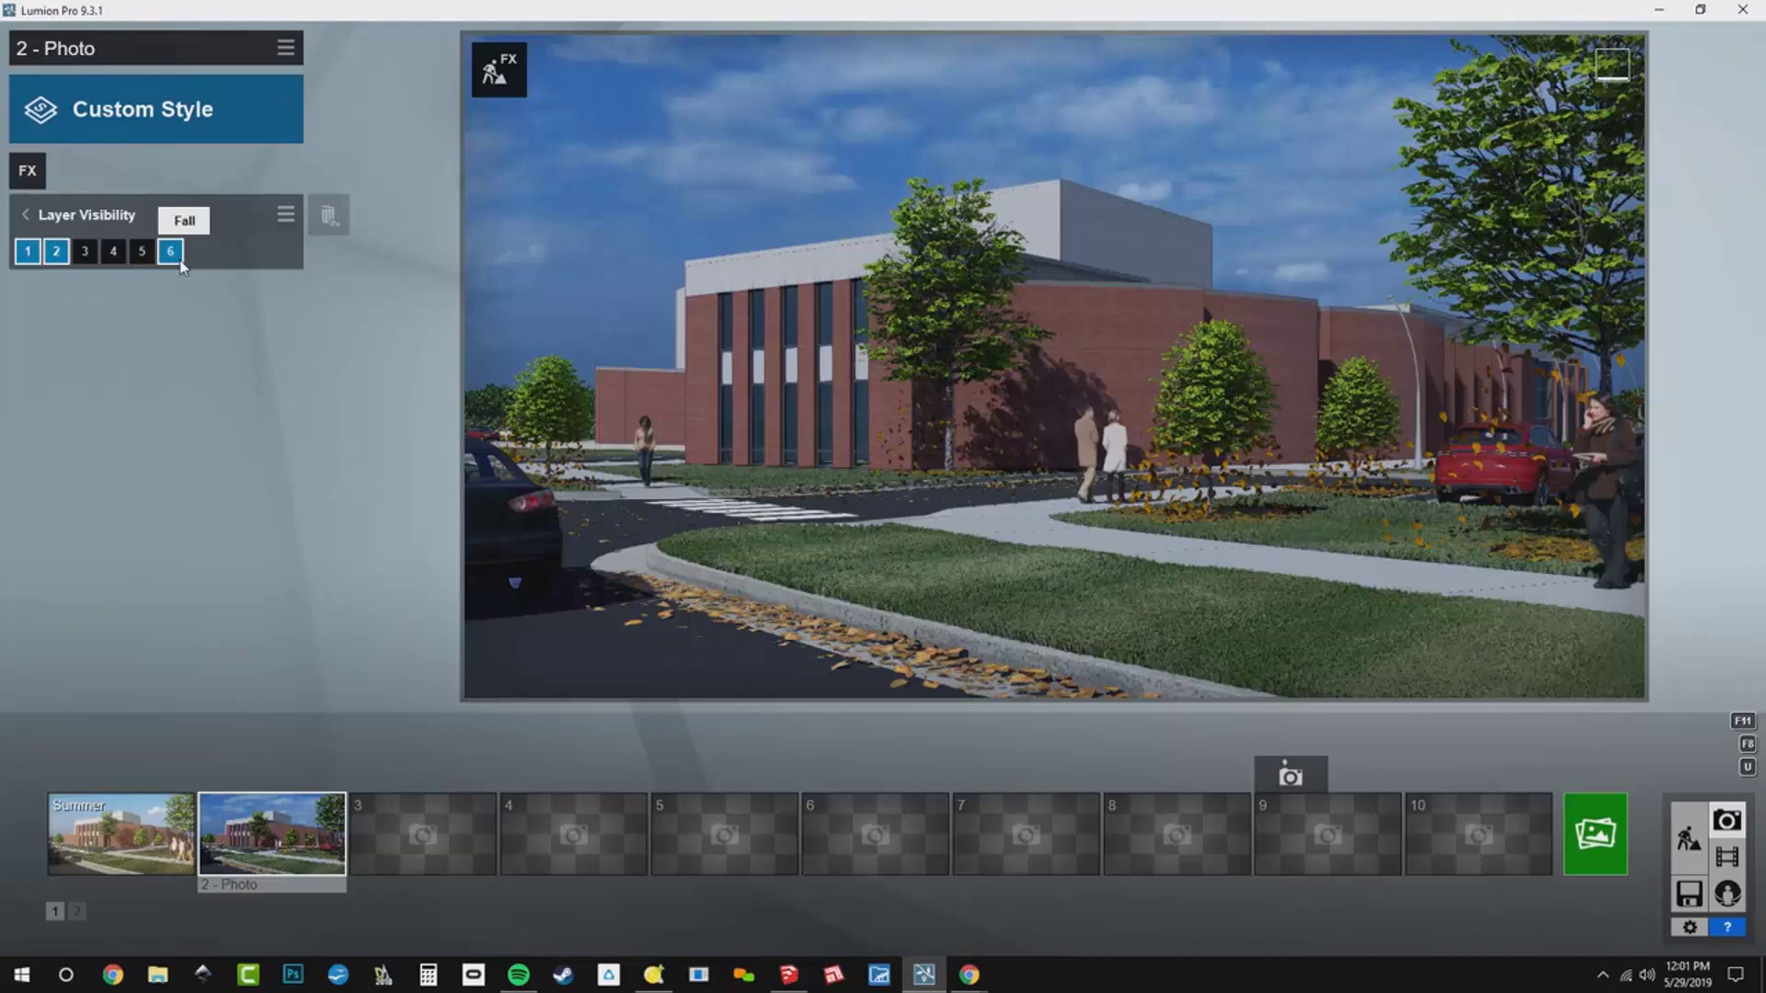
left_click(35, 173)
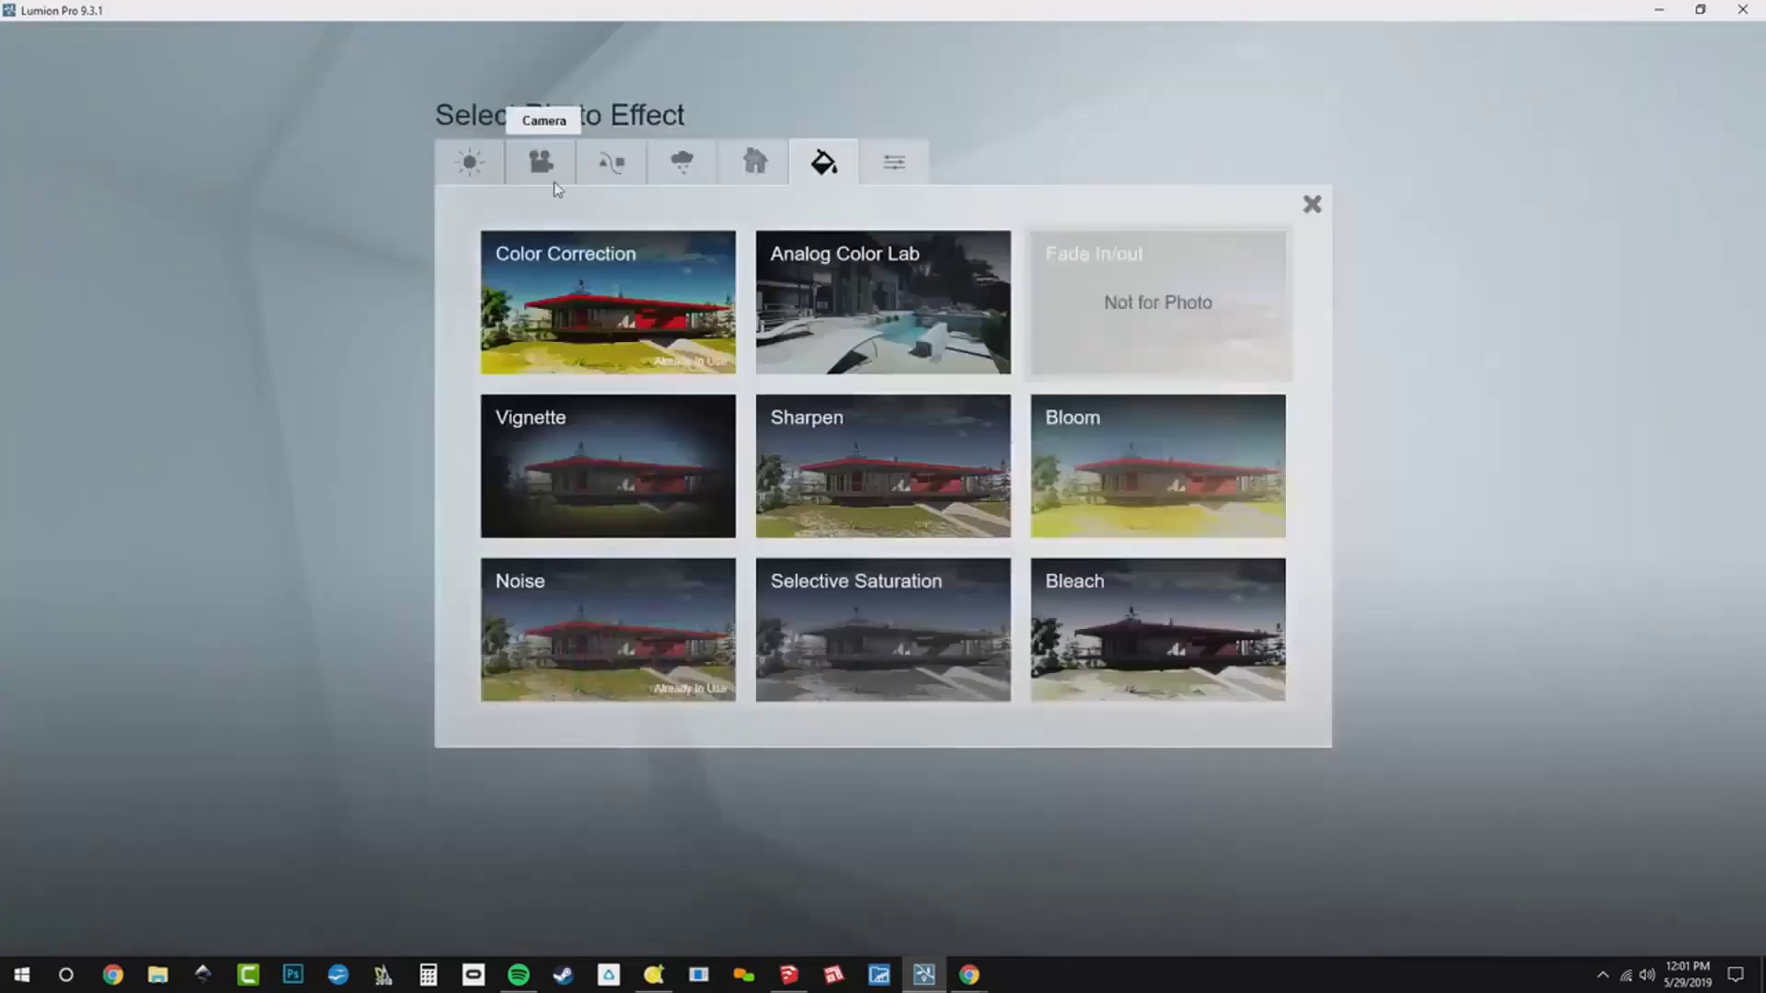
left_click(681, 162)
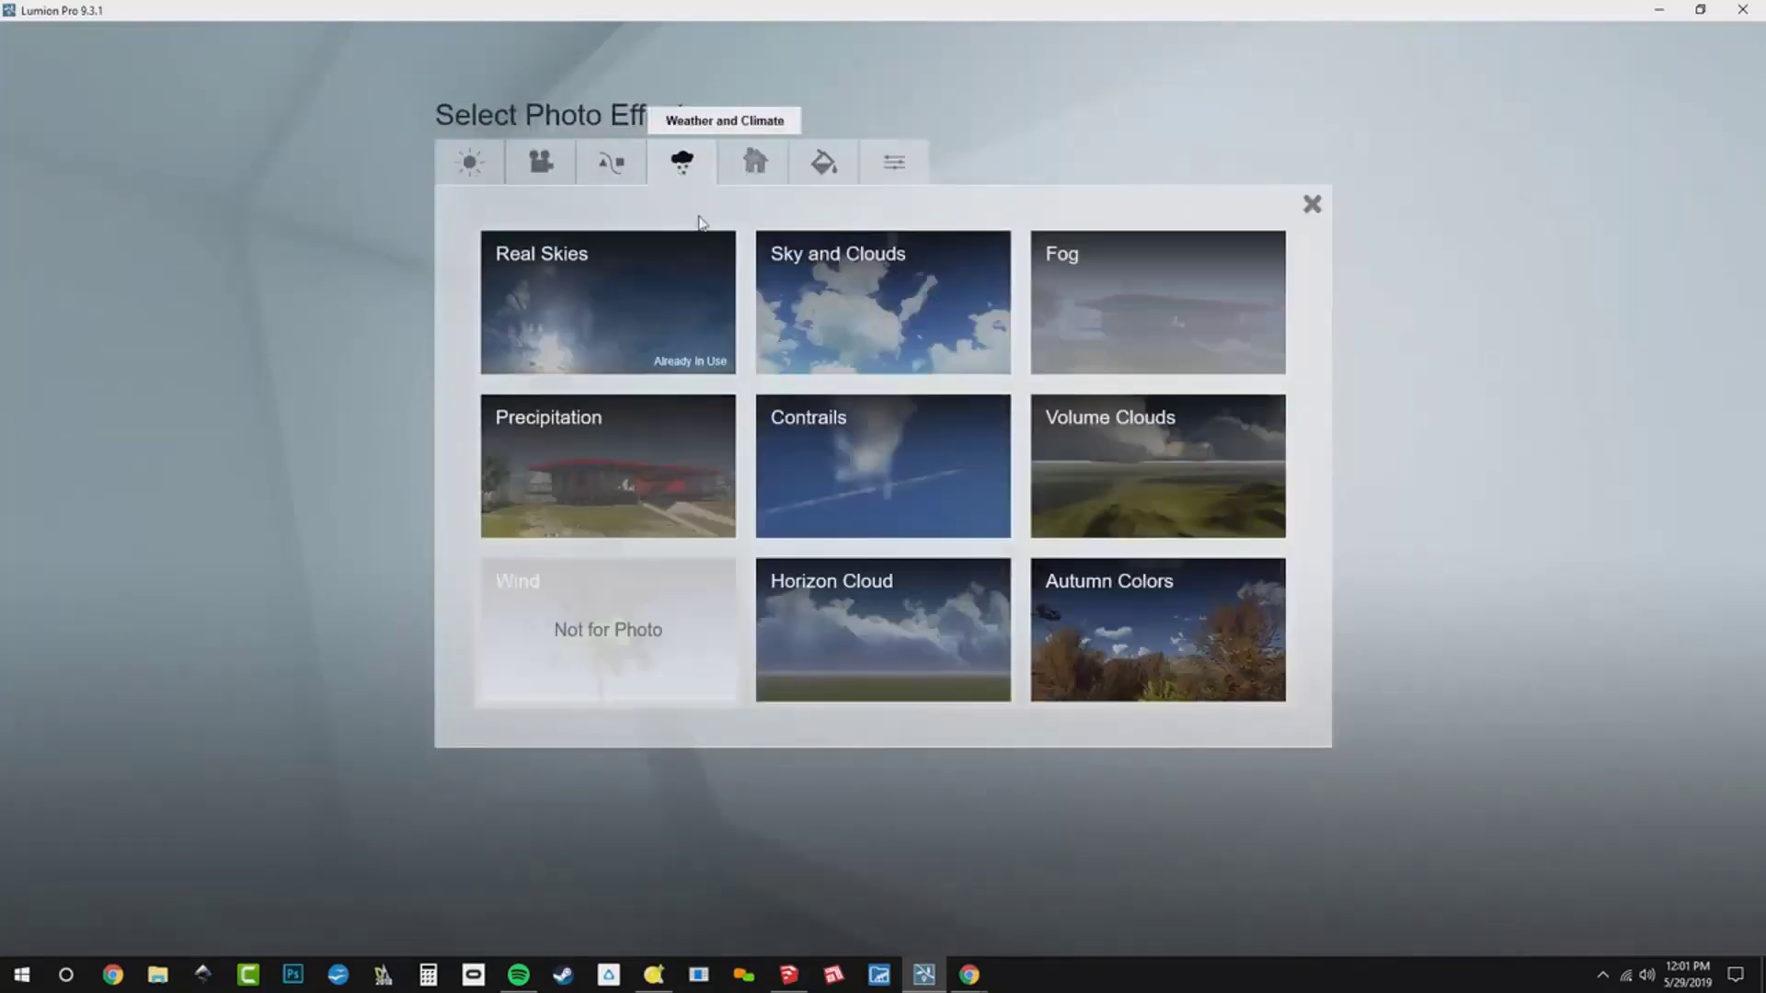
left_click(1098, 614)
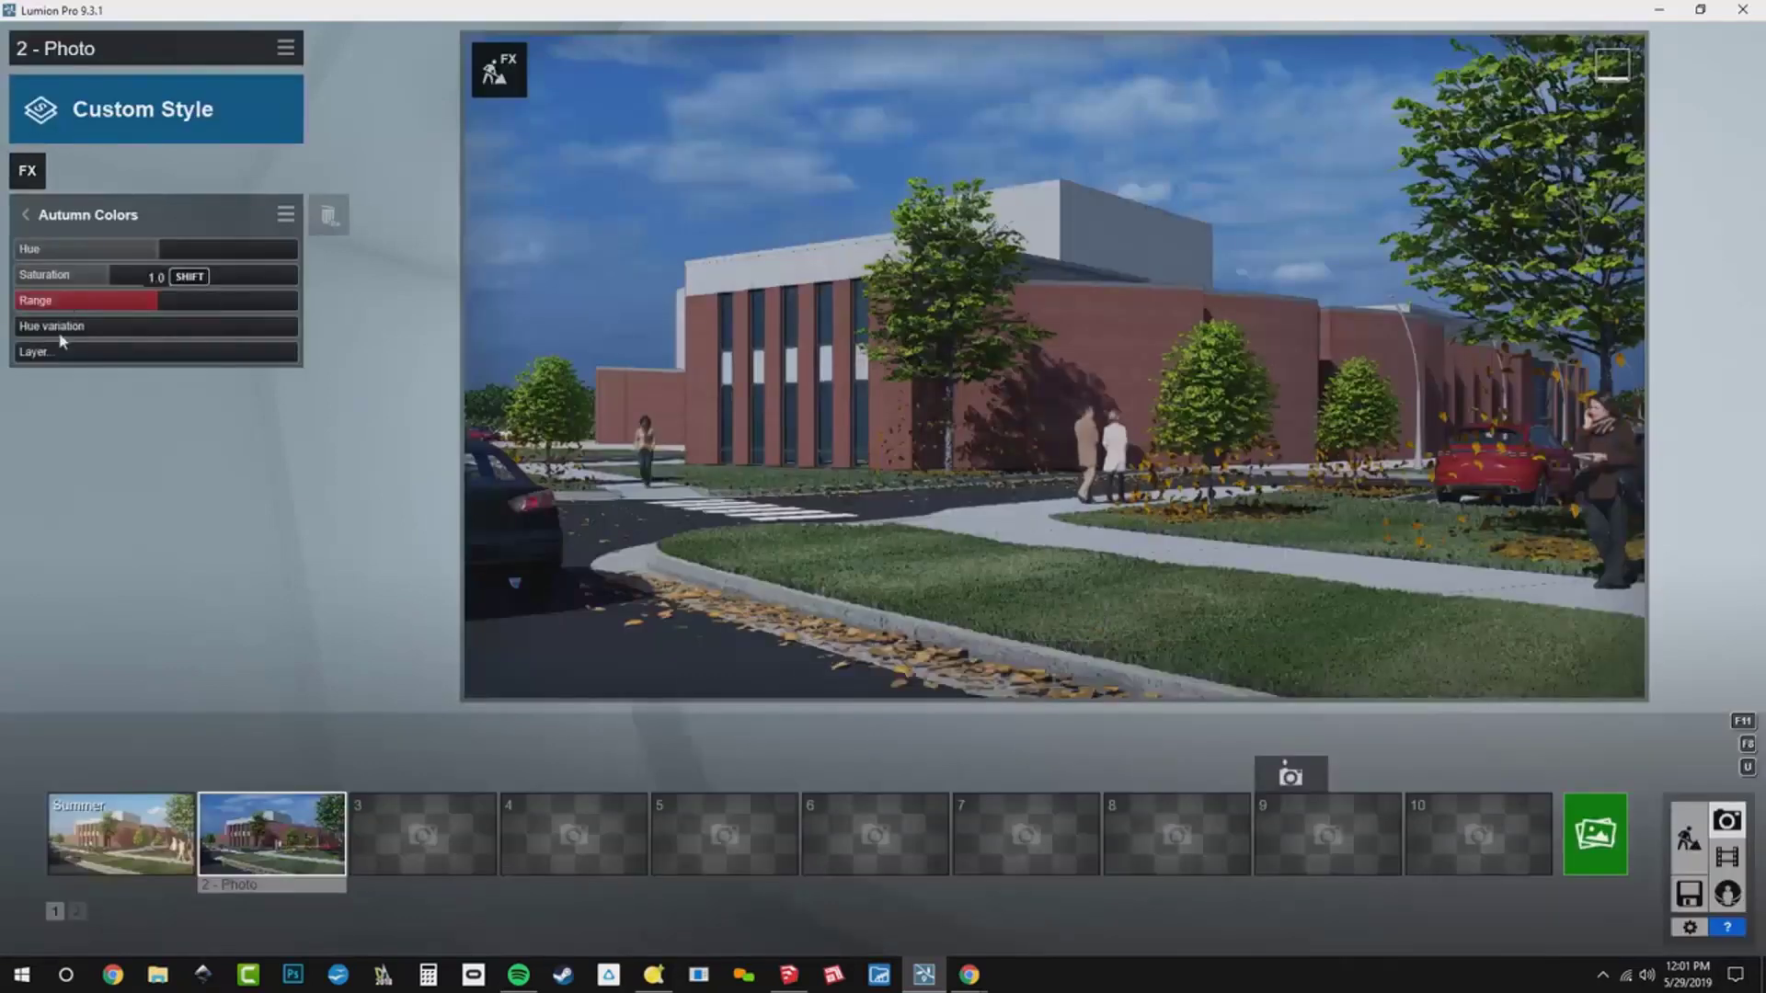
left_click_drag(52, 359, 105, 373)
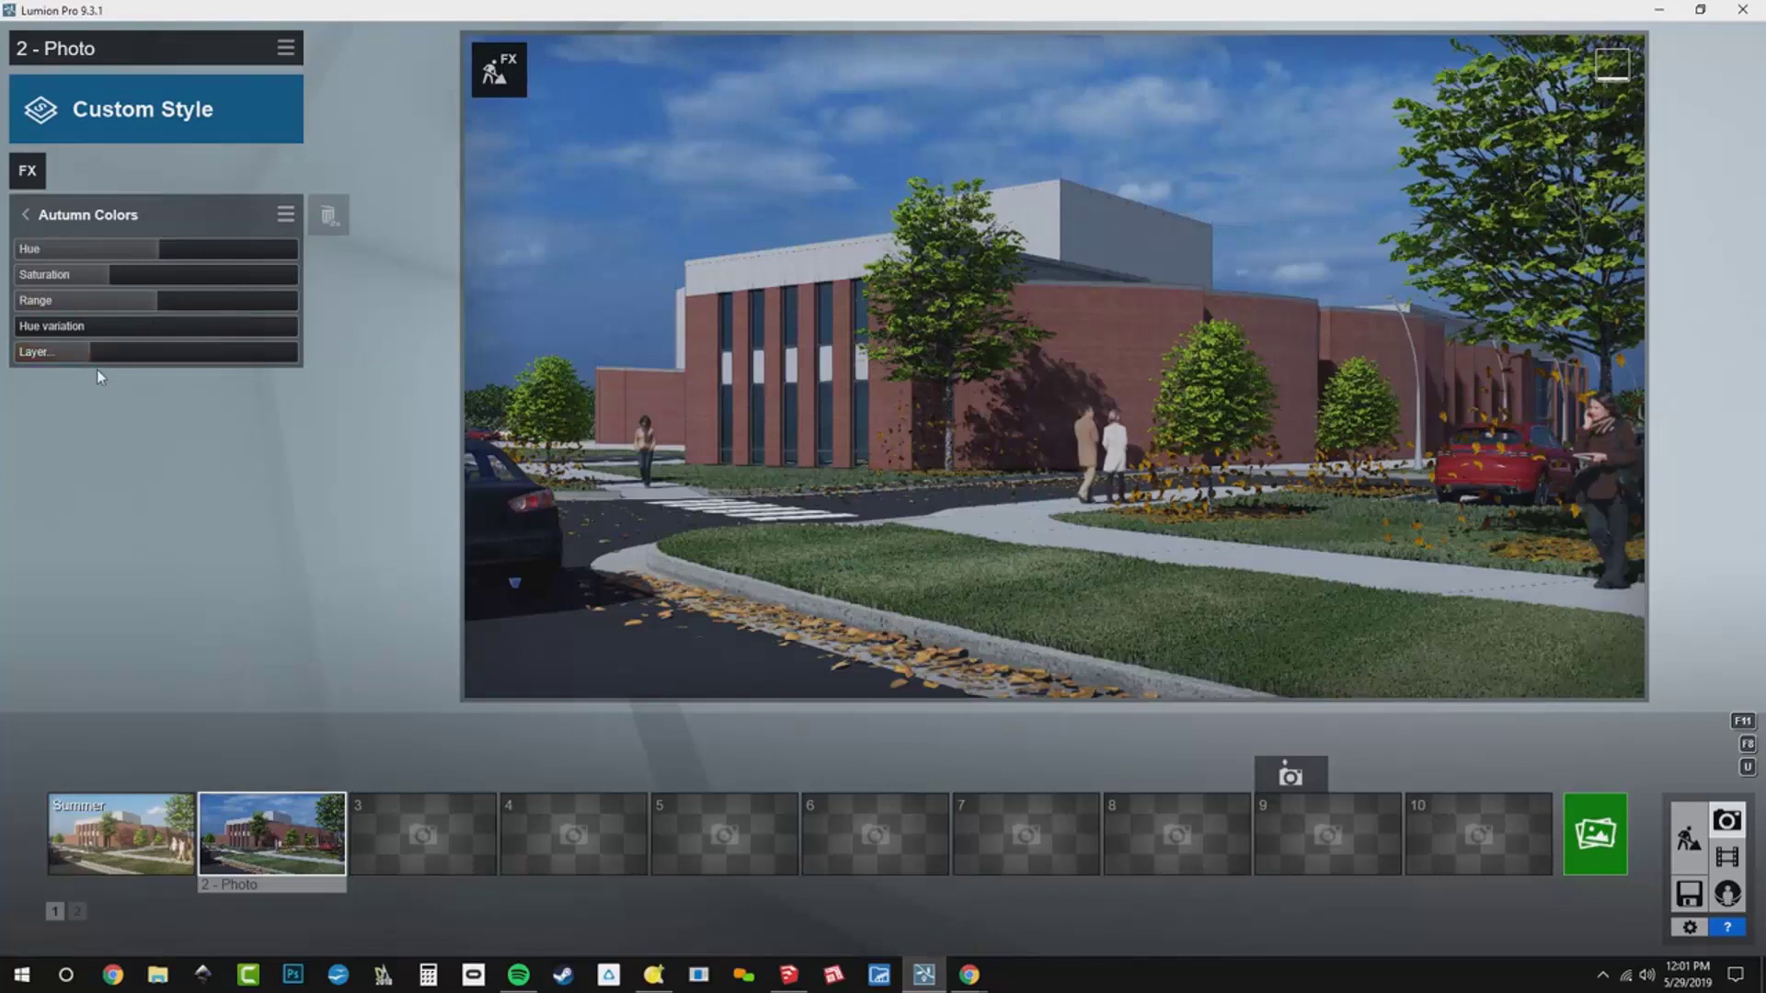
- Tune Autumn Colors for golden foliage: Hue about 80%, Saturation about 65%, Range slightly below half, and a very small Hue variation
left_click_drag(161, 255, 333, 296)
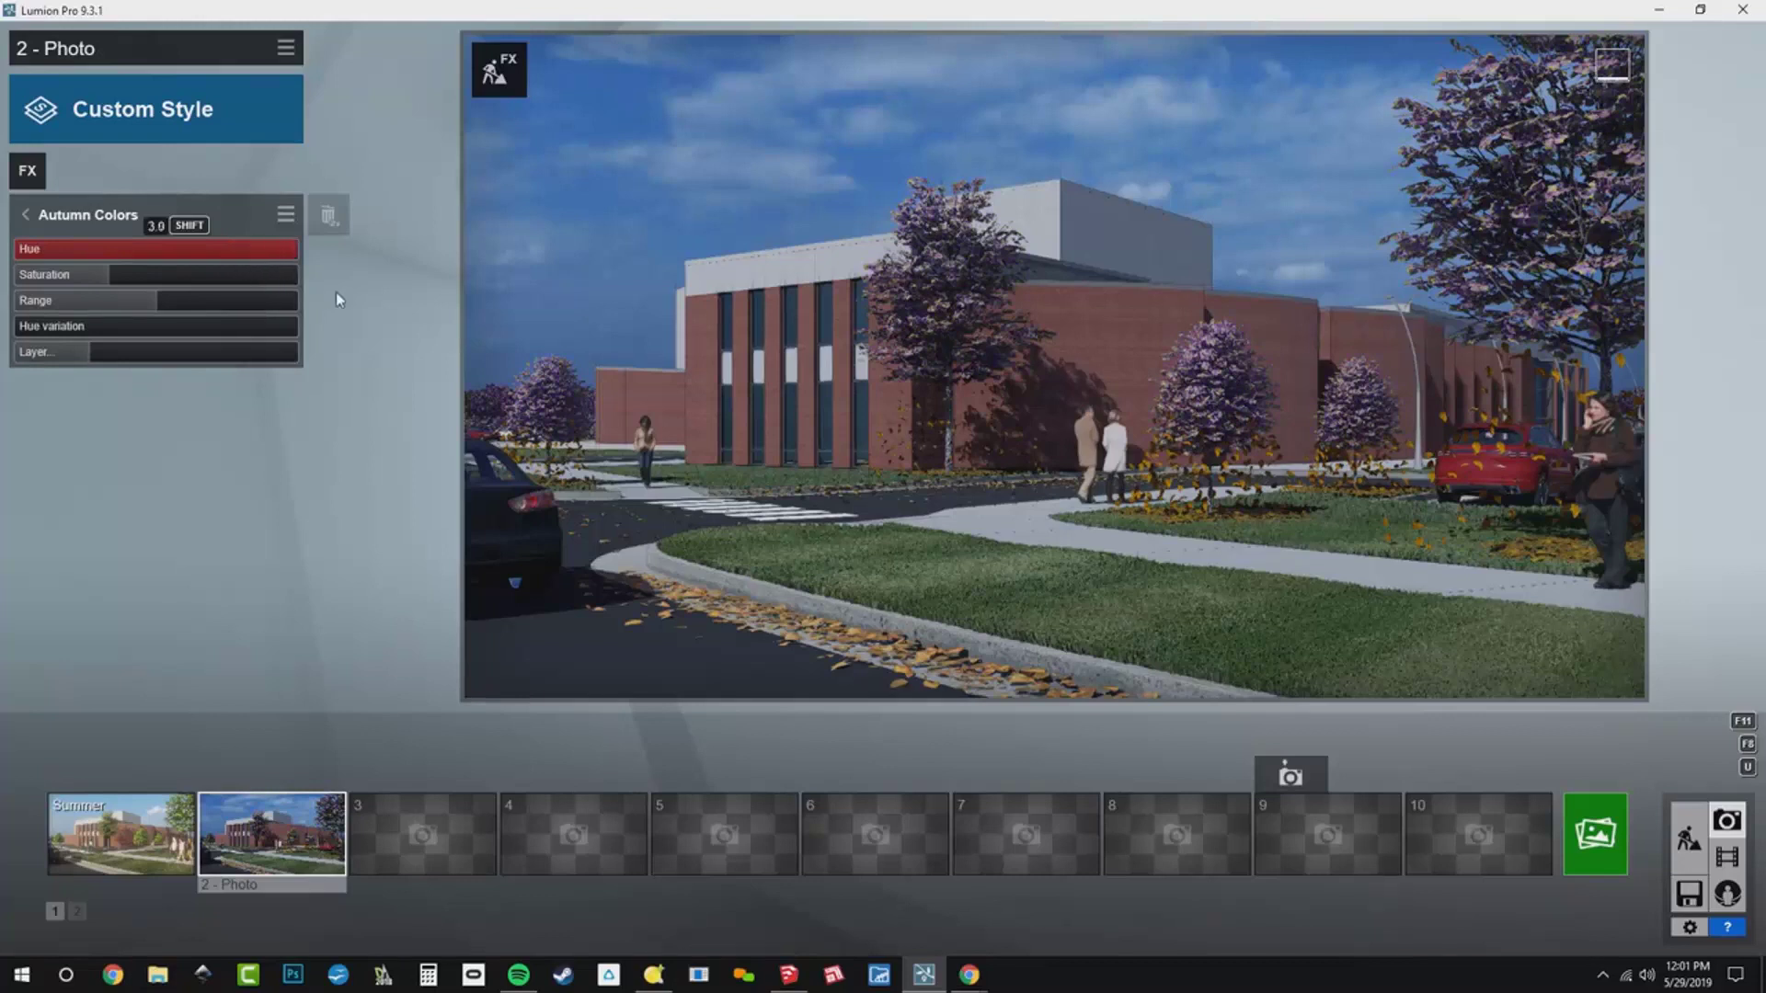
left_click_drag(179, 293, 239, 257)
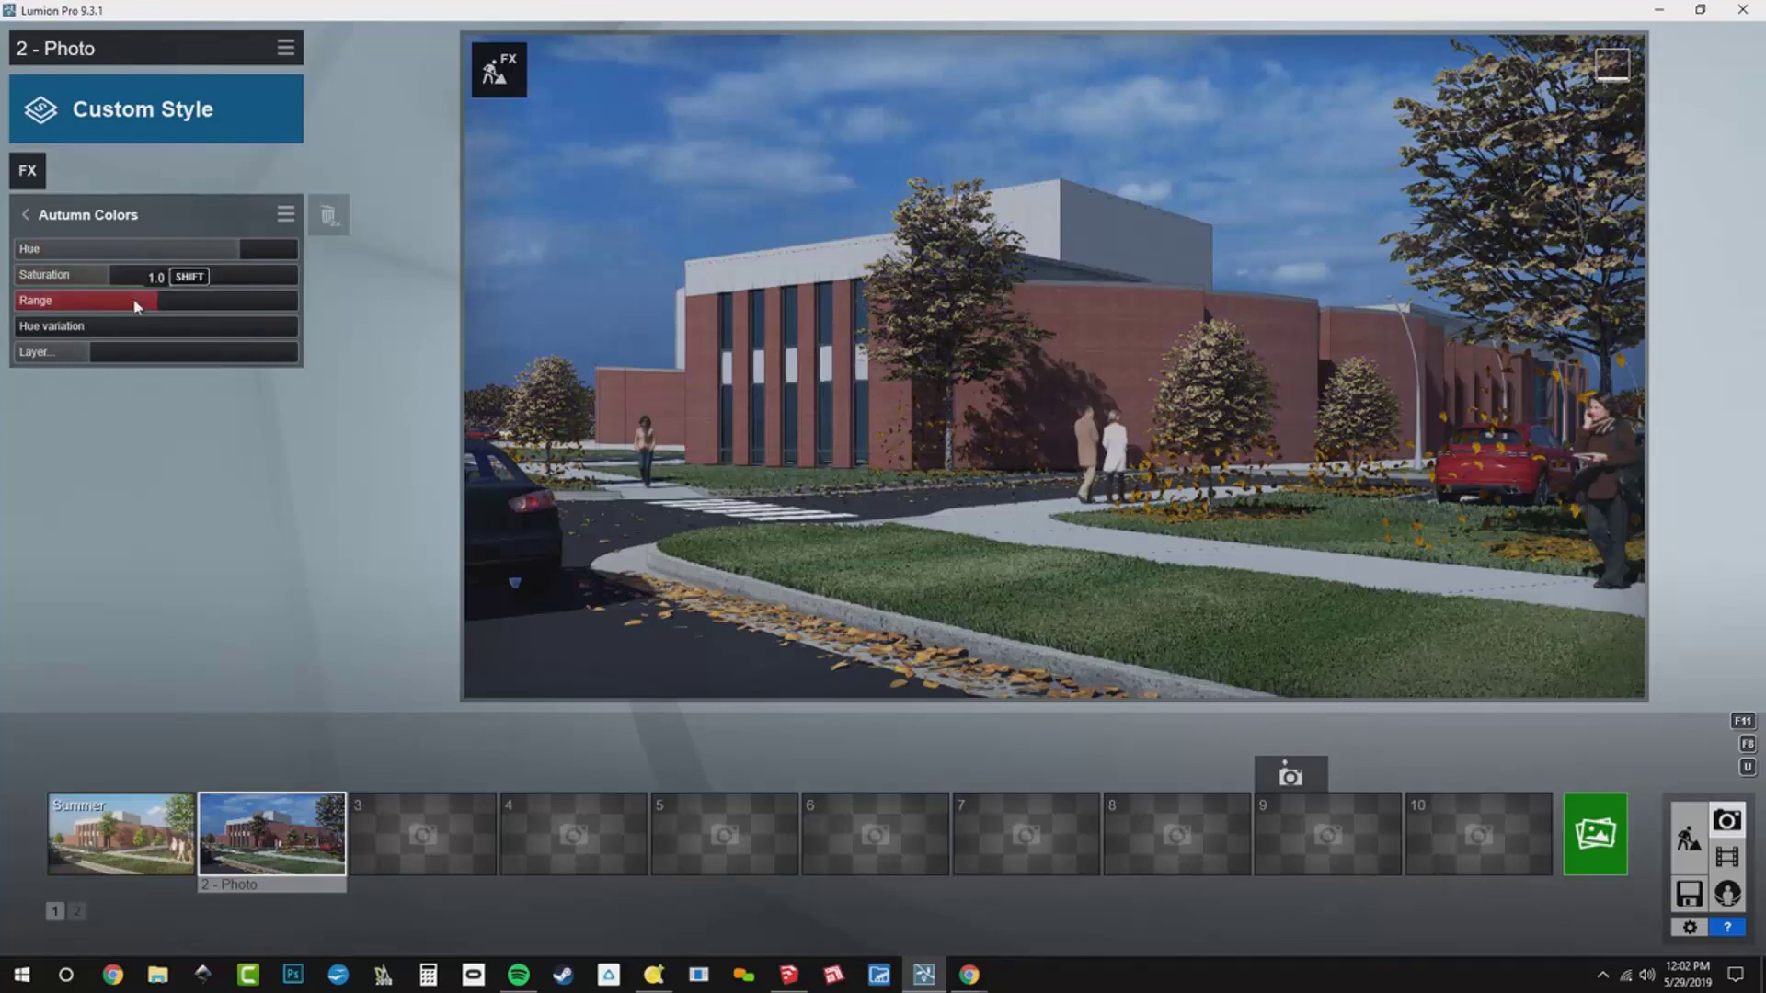
left_click_drag(57, 329, 1, 354)
mouse_move(206, 315)
left_mouse_down()
mouse_move(33, 333)
mouse_move(202, 305)
left_mouse_up()
left_click(39, 328)
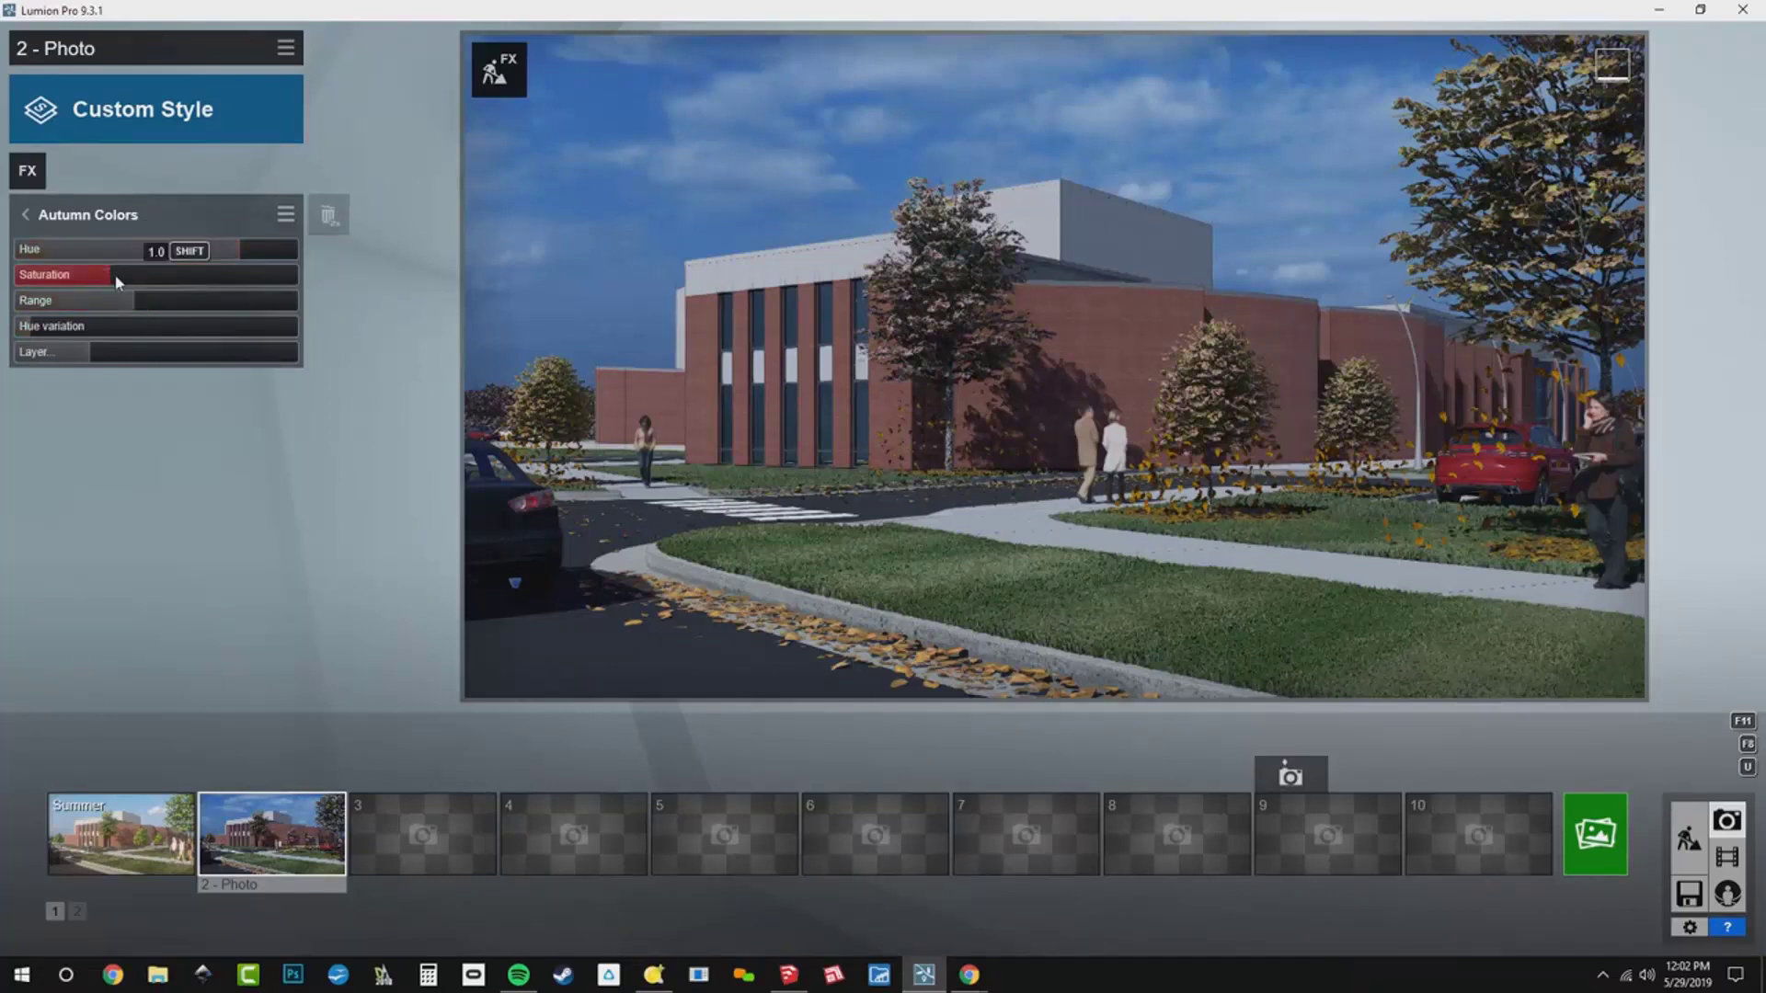
mouse_move(169, 284)
left_mouse_down()
mouse_move(269, 309)
mouse_move(193, 306)
left_mouse_up()
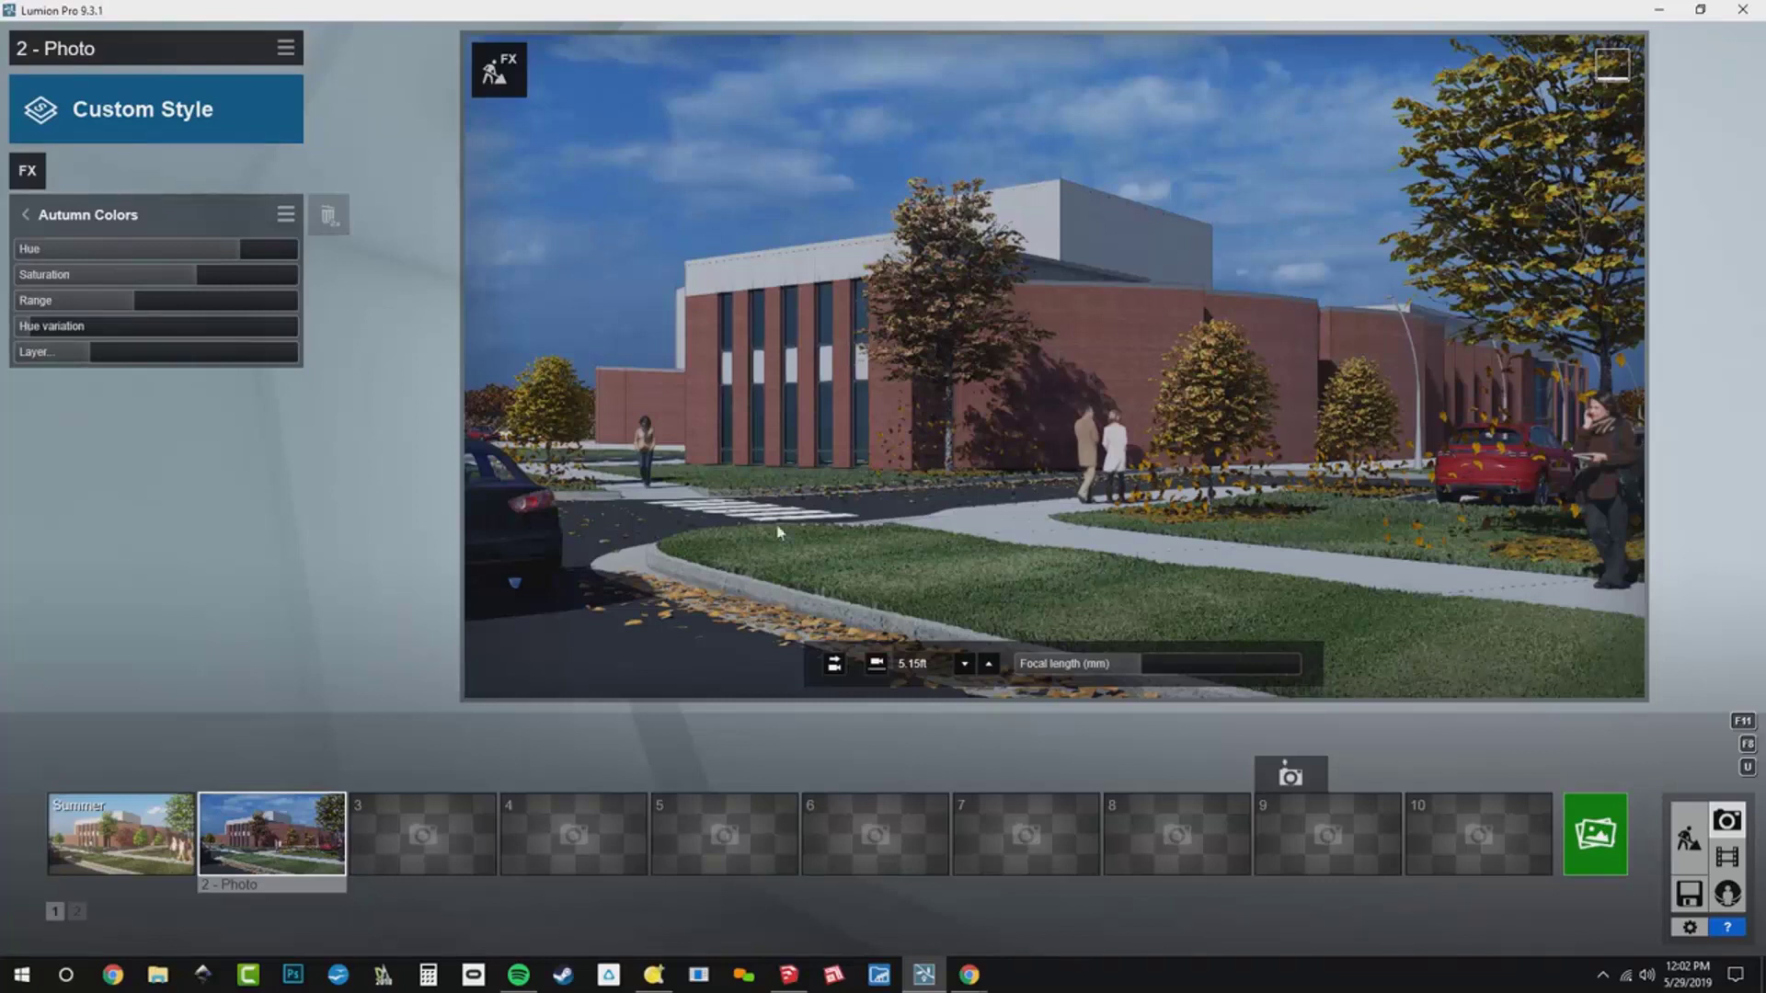
- Add a Precipitation effect with Particles Quantity and Extra Fog Addition at minimum, and set Precipitation Phase to 0.7
left_click(26, 172)
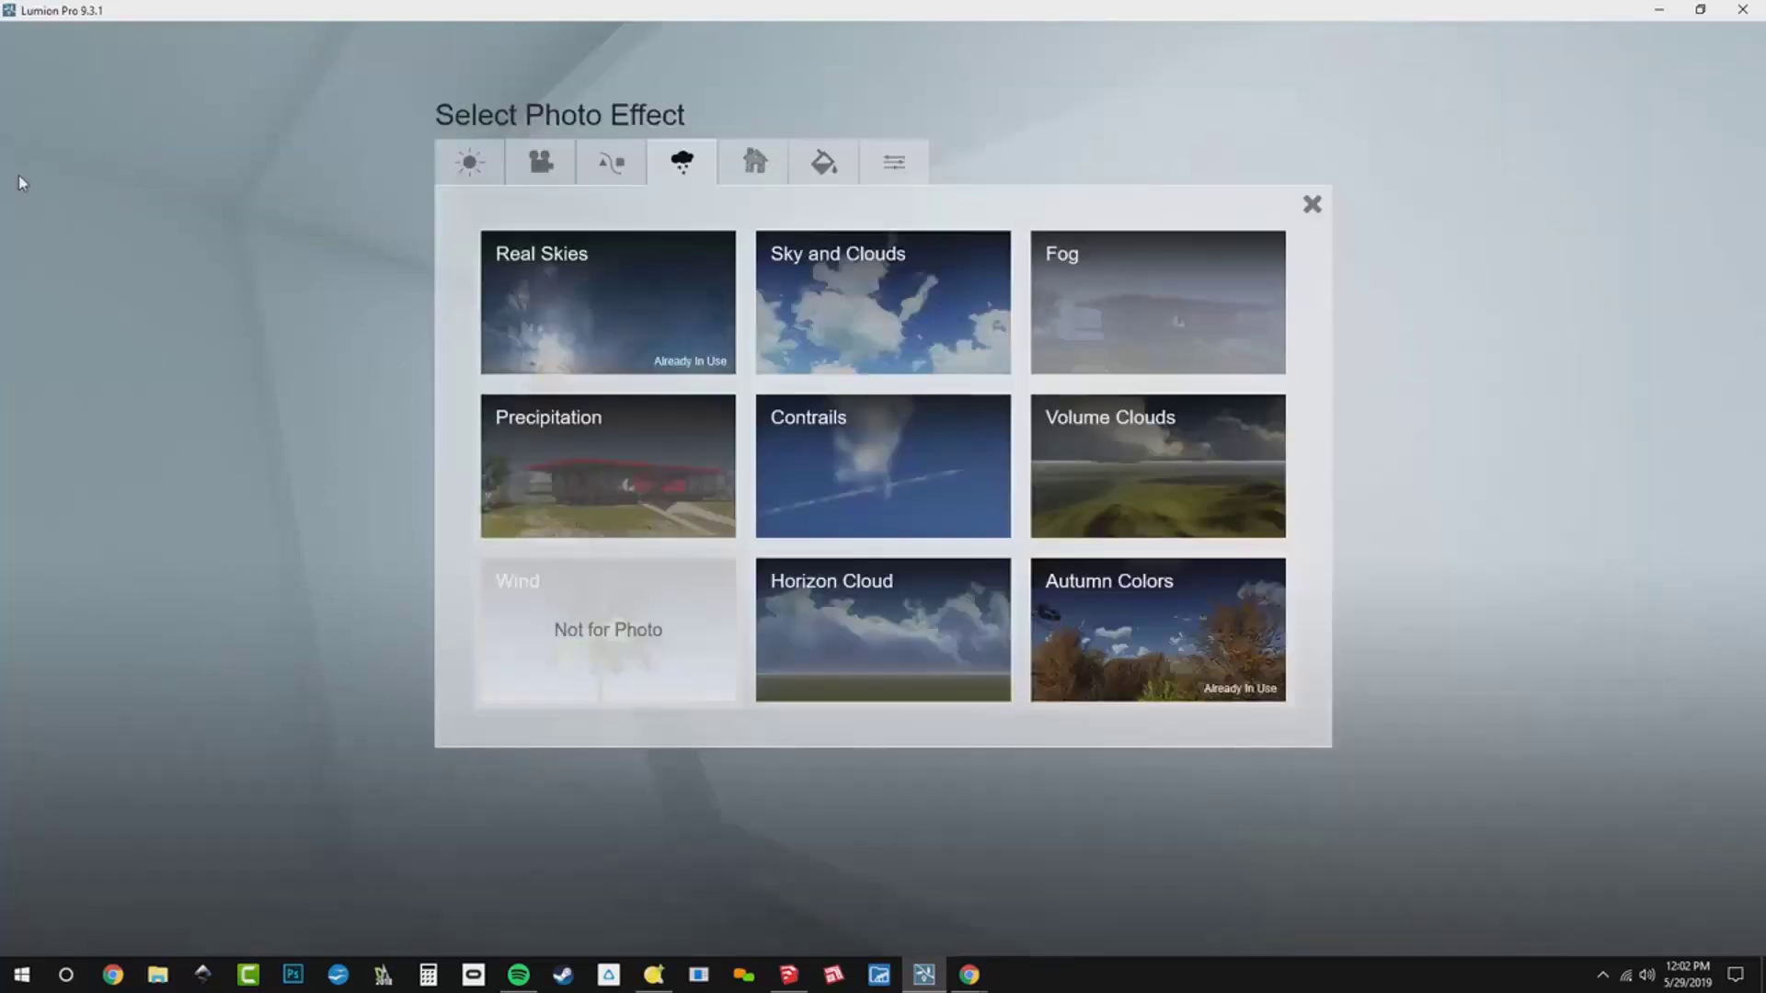
left_click(569, 463)
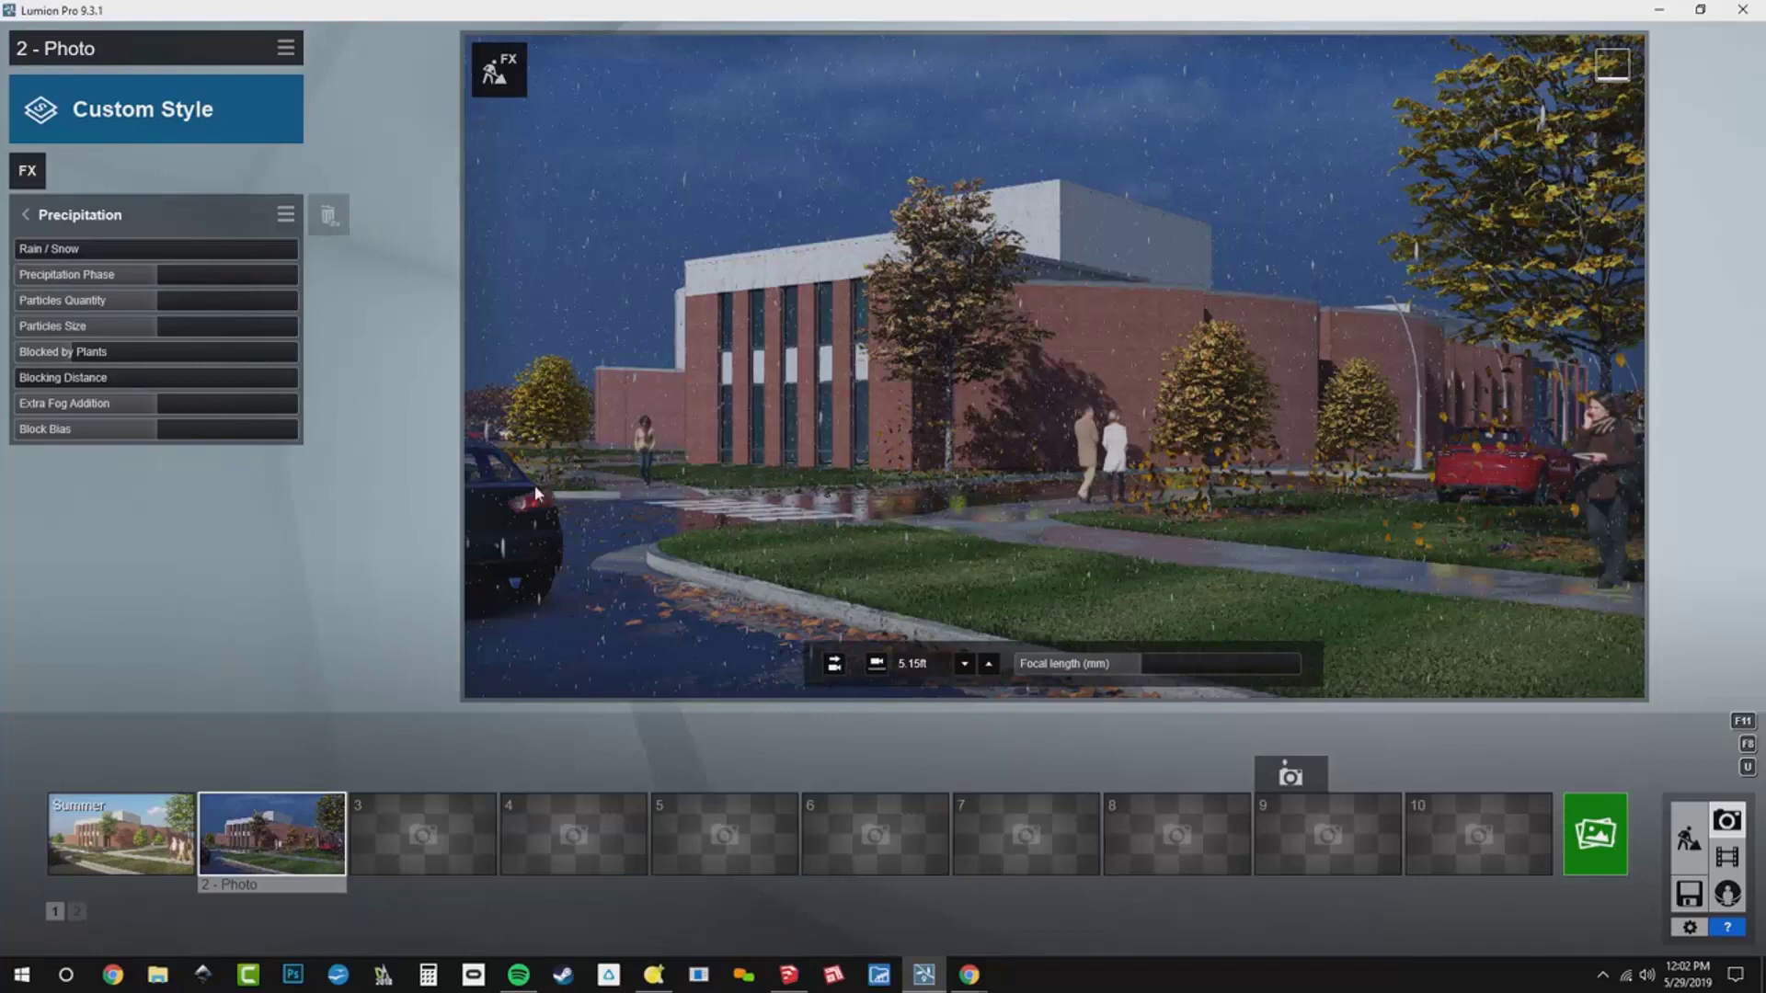
left_click_drag(121, 308, 2, 300)
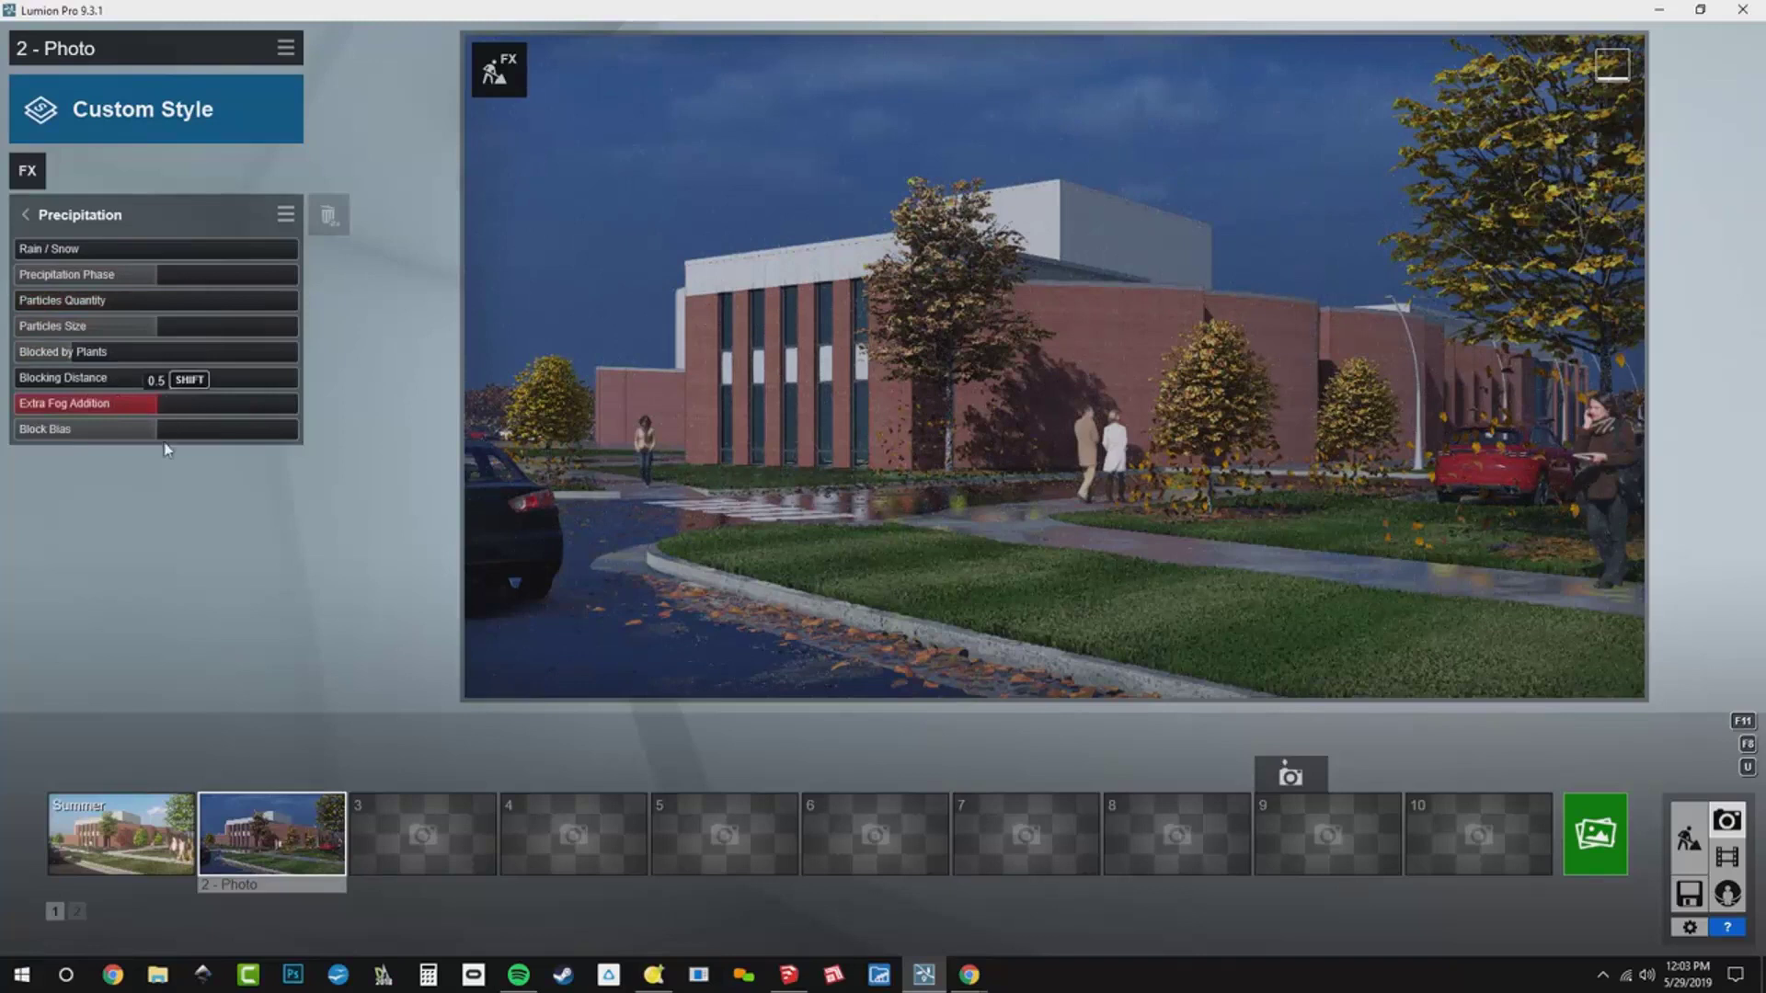
left_click_drag(144, 414, 5, 418)
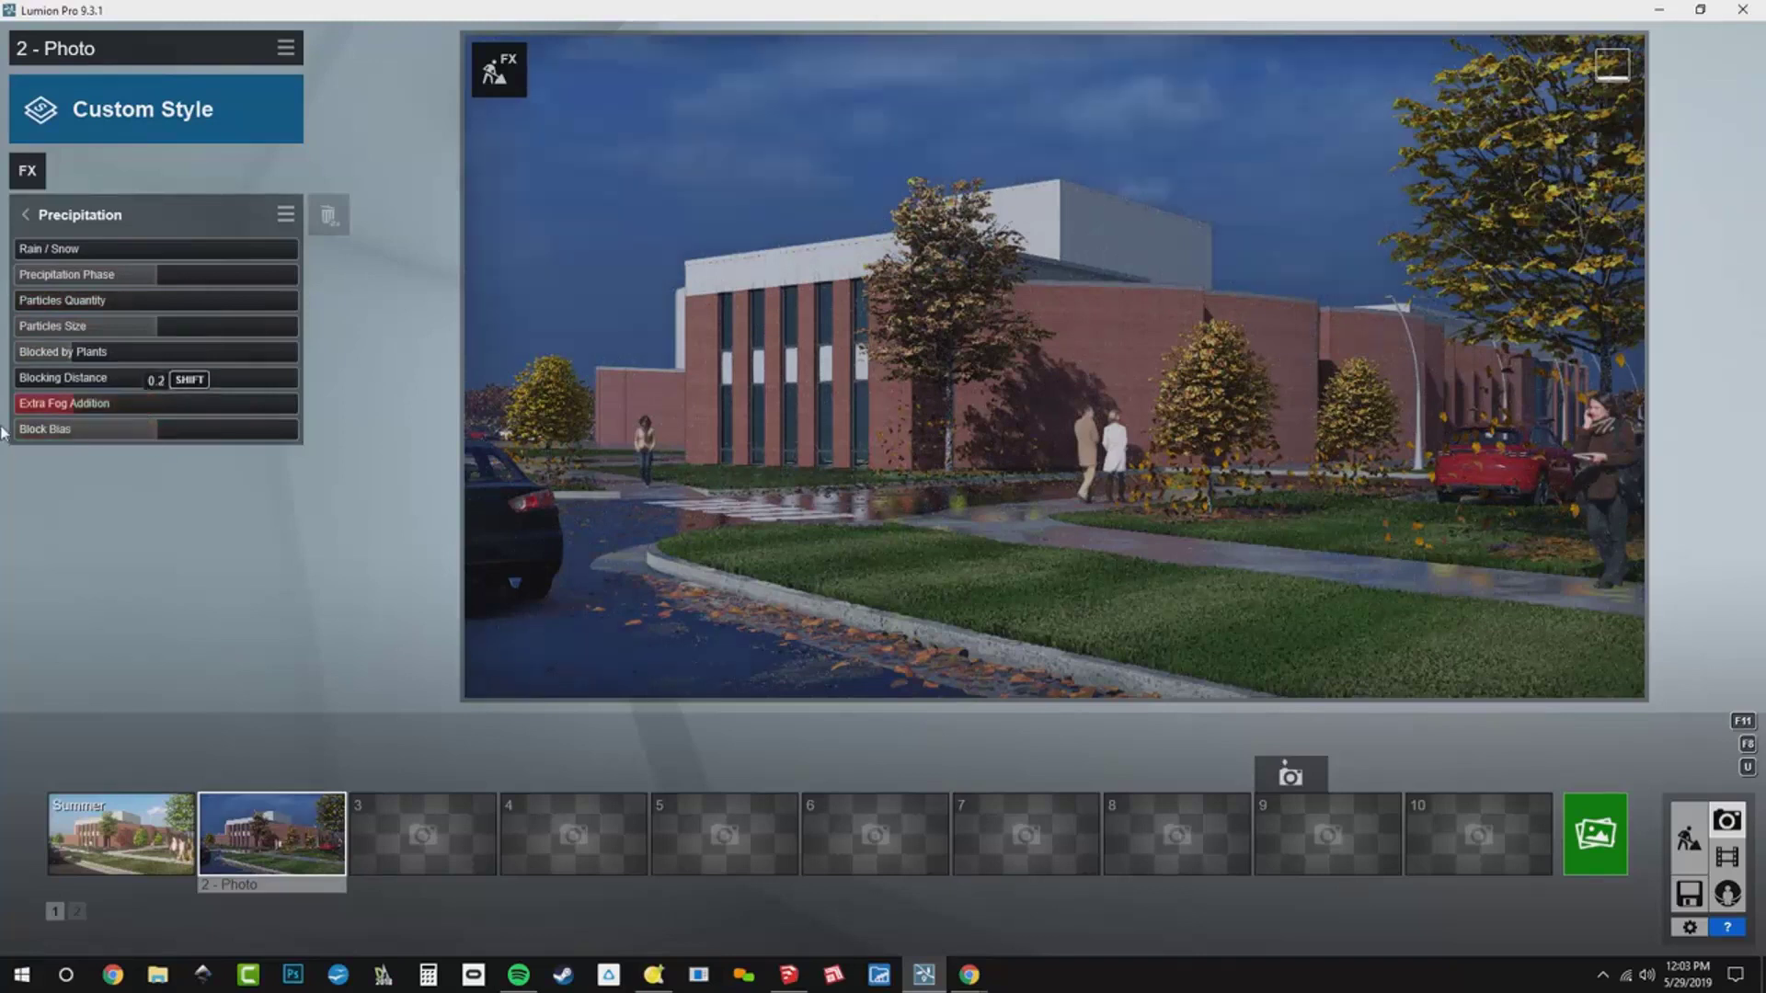
mouse_move(1013, 503)
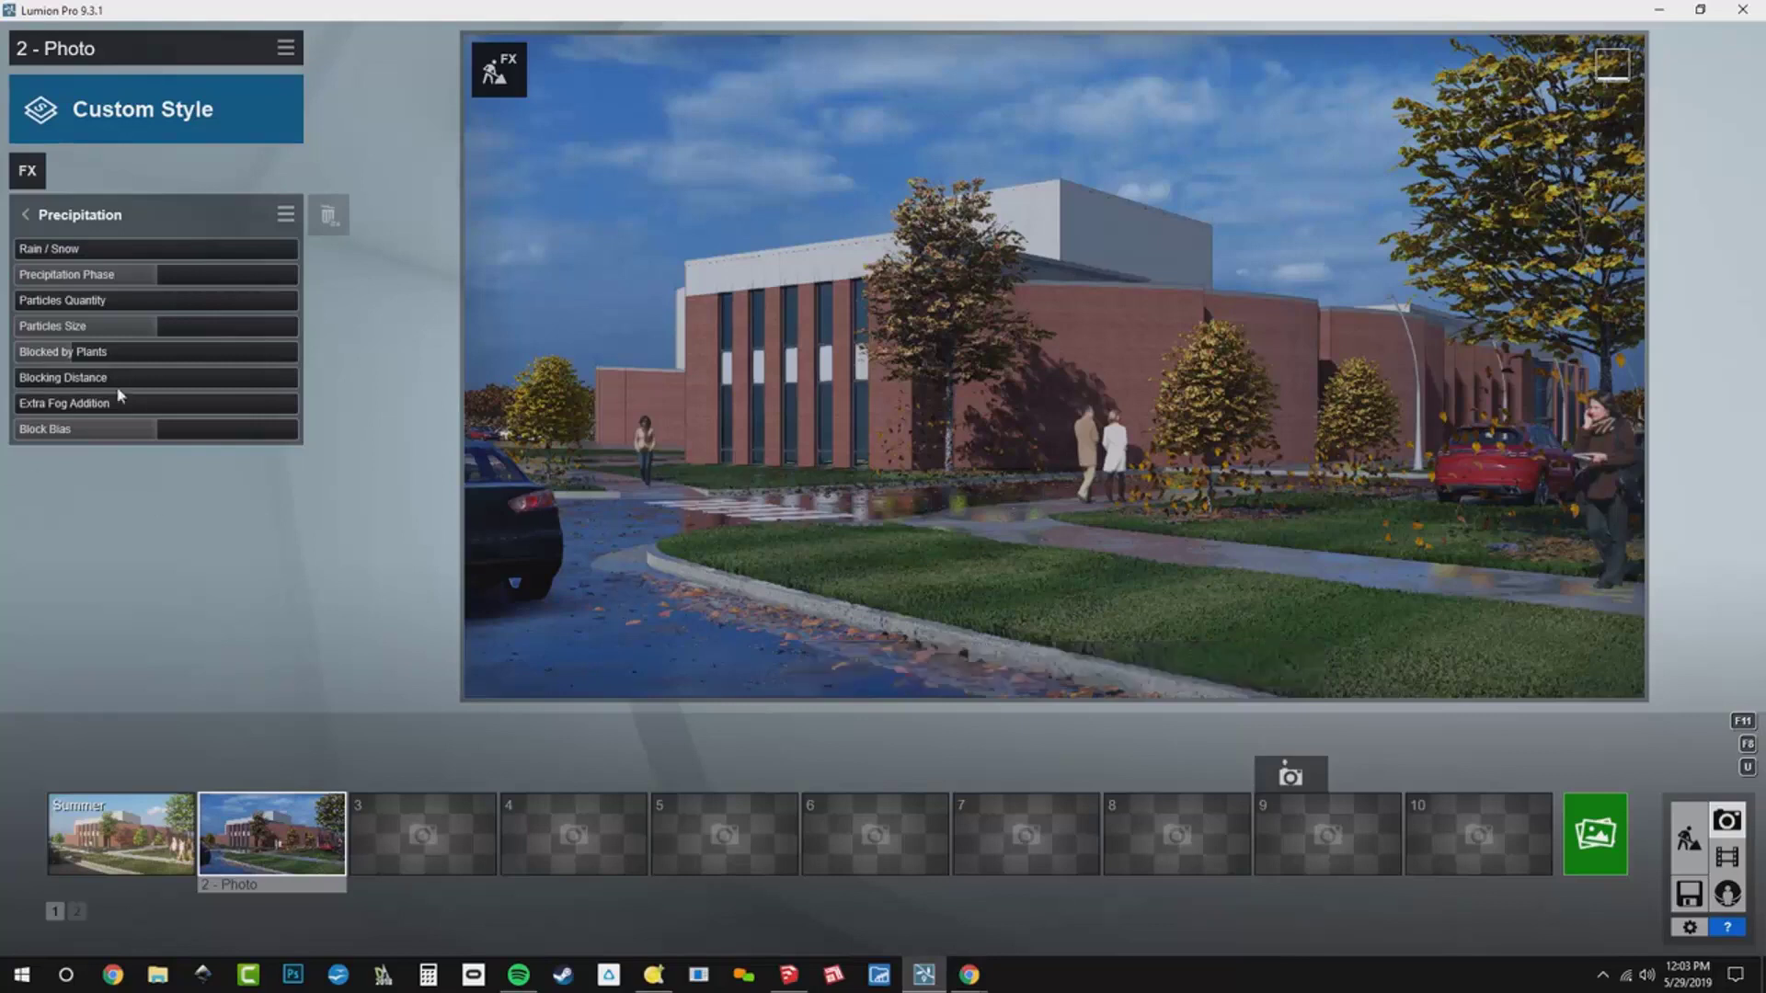
left_click_drag(157, 278, 205, 283)
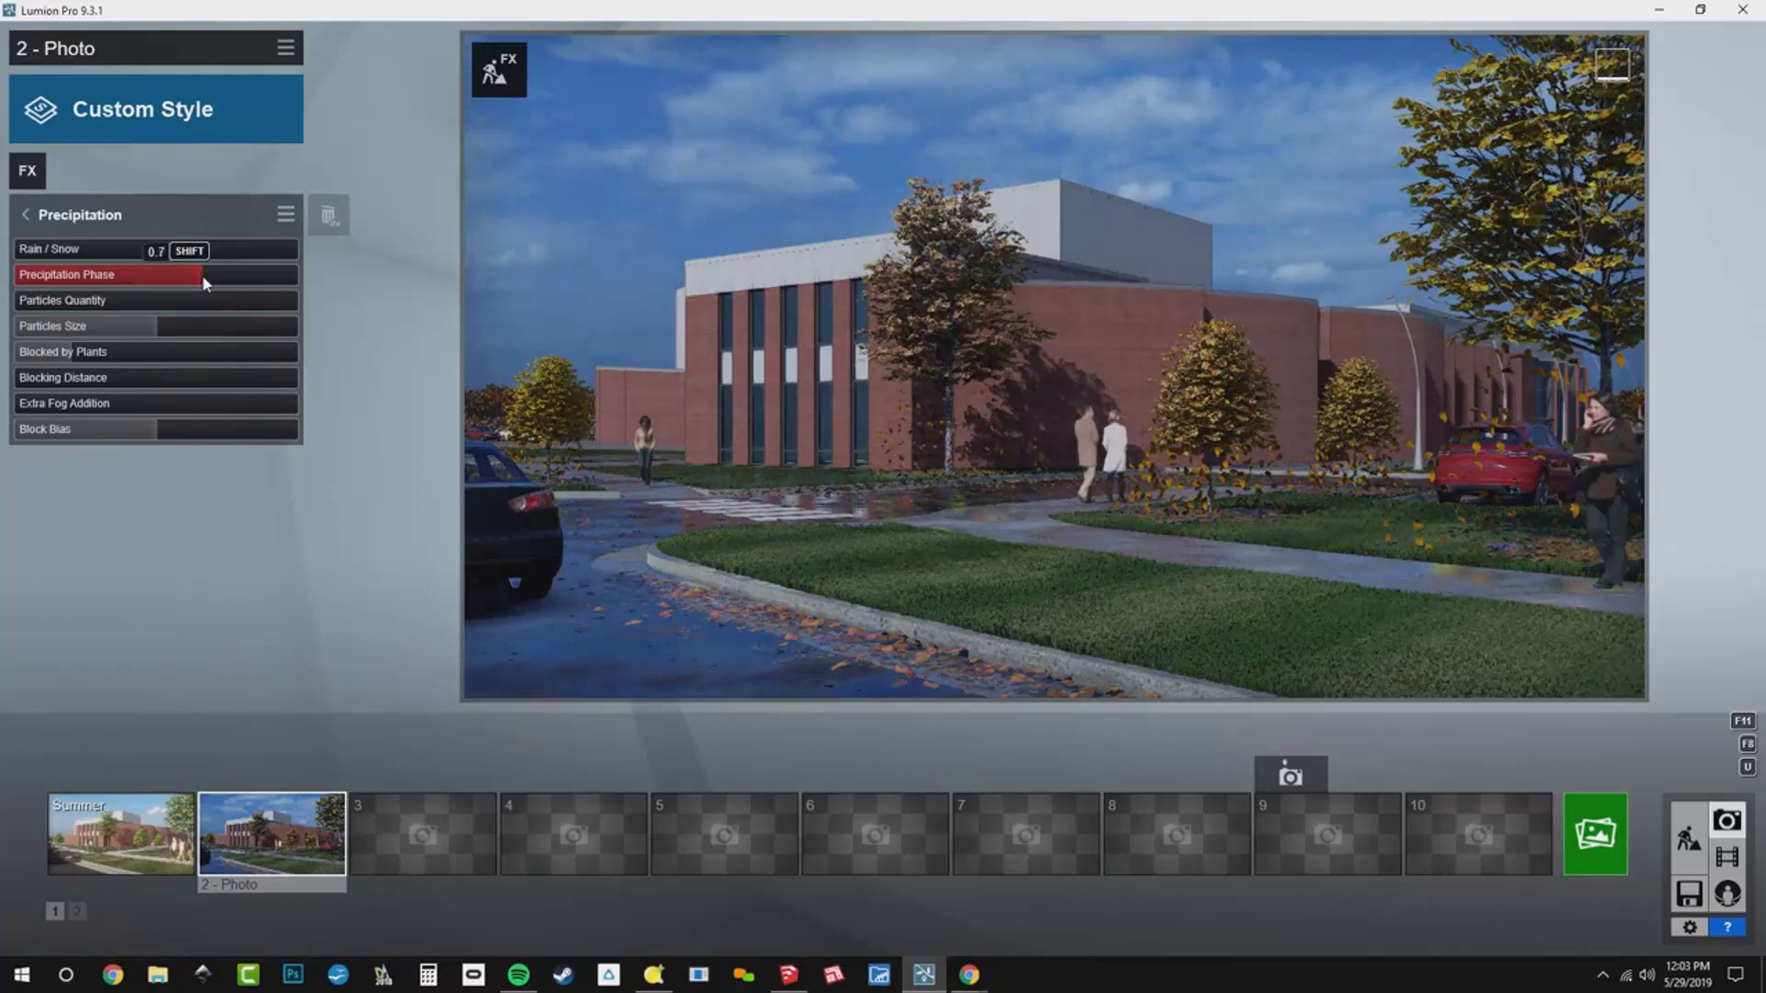